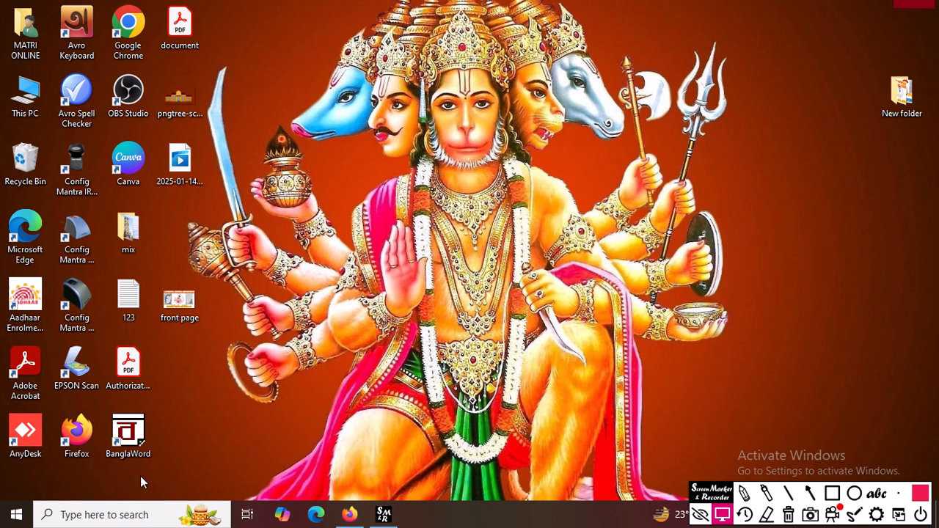
Launch Microsoft Office Word from Windows search and bring up the page layout commands in the blank document.
{"action": "left_click", "coordinate": [16, 518]}
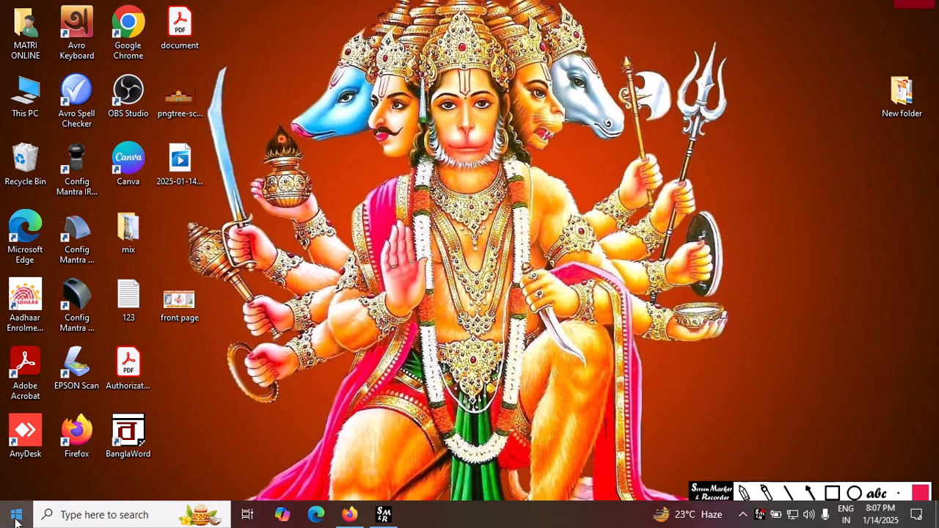
{"action": "left_click", "coordinate": [16, 518]}
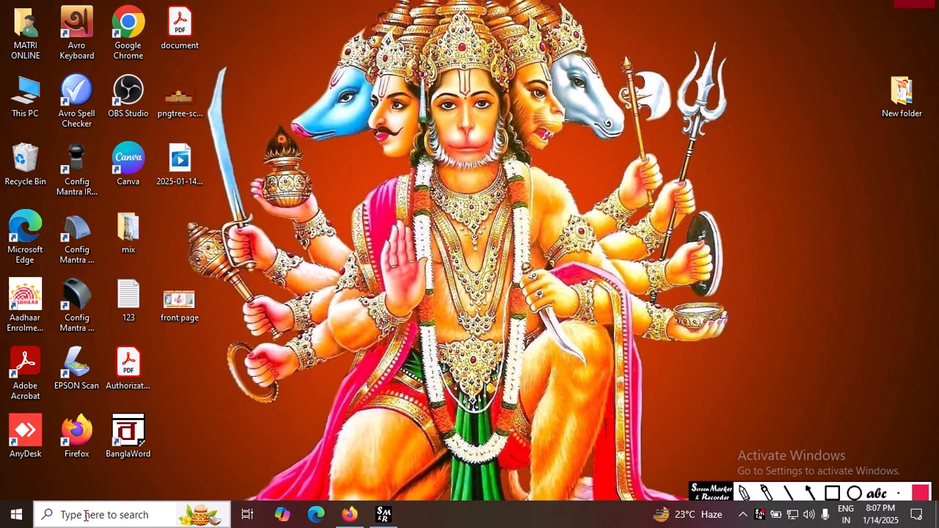
{"action": "left_click", "coordinate": [85, 518]}
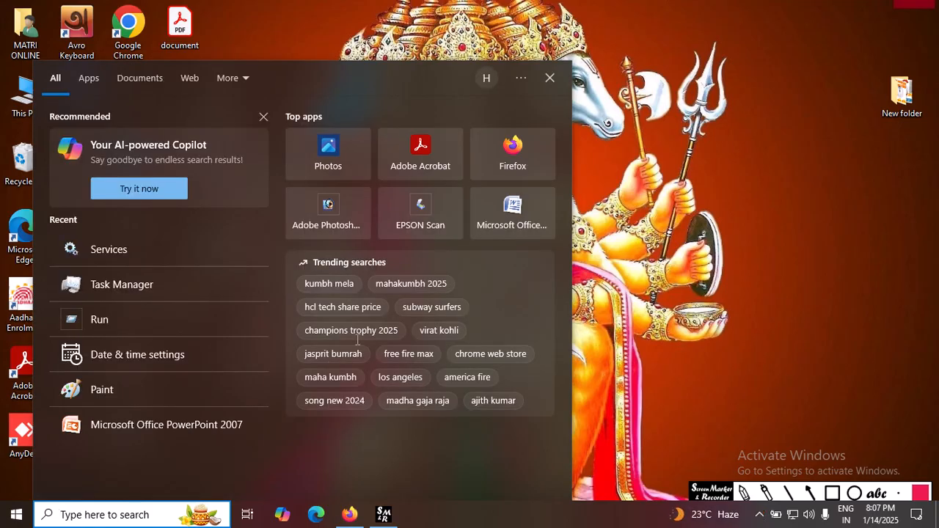
{"action": "left_click", "coordinate": [513, 213]}
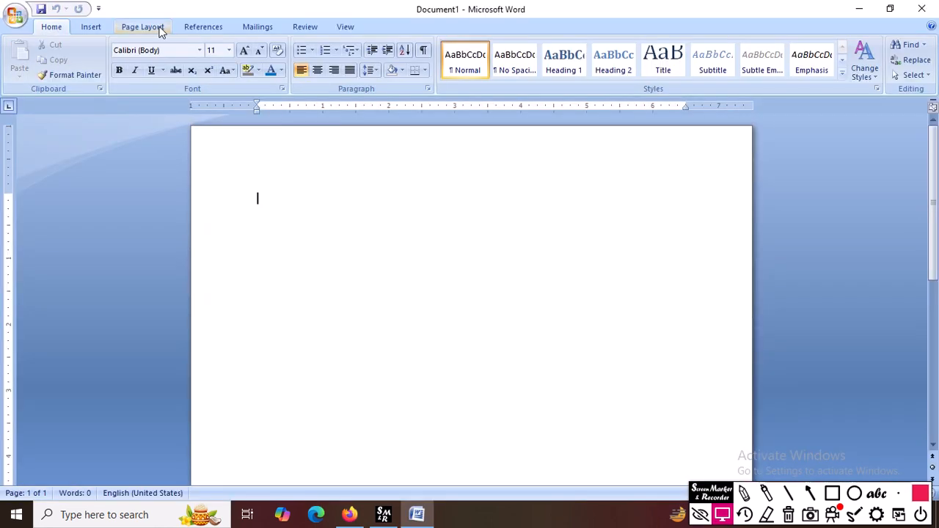
{"action": "left_click", "coordinate": [142, 27]}
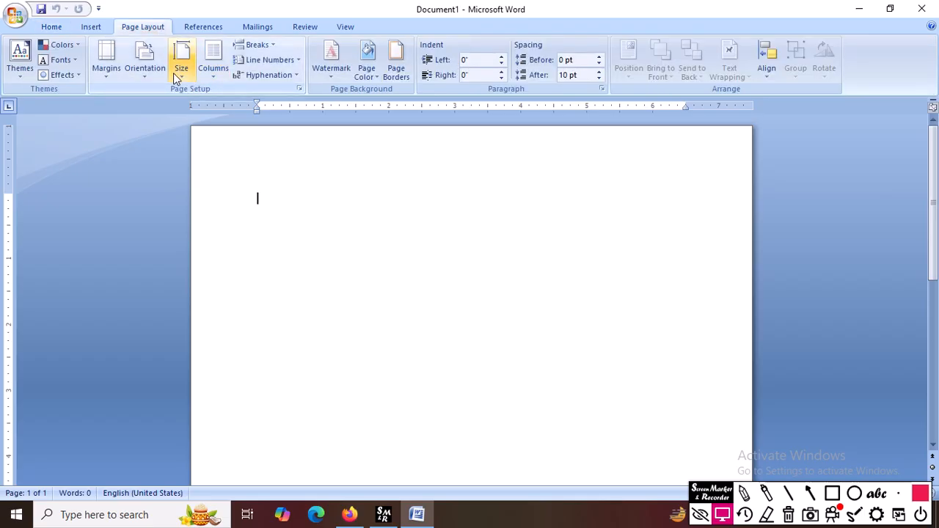
{"action": "left_click", "coordinate": [830, 493]}
{"action": "left_click_drag", "start_coordinate": [153, 31], "coordinate": [198, 82]}
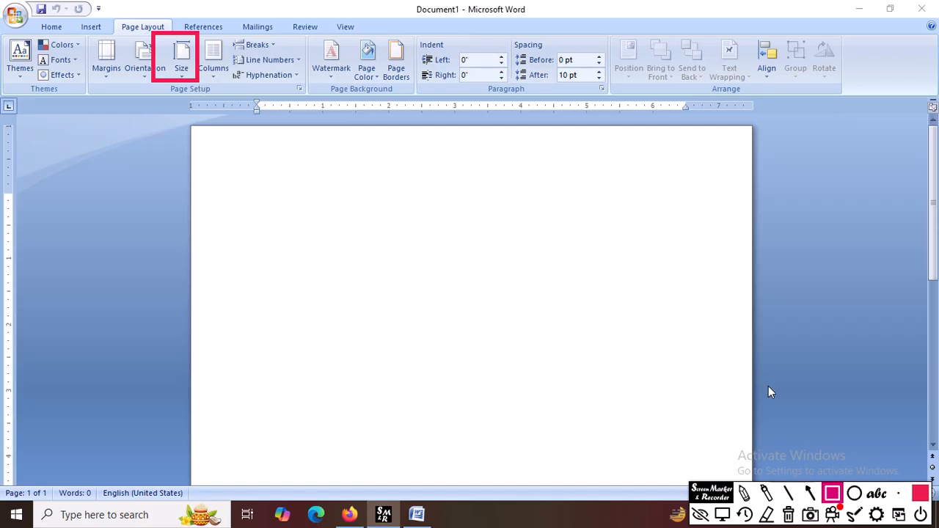
{"action": "left_click", "coordinate": [788, 514]}
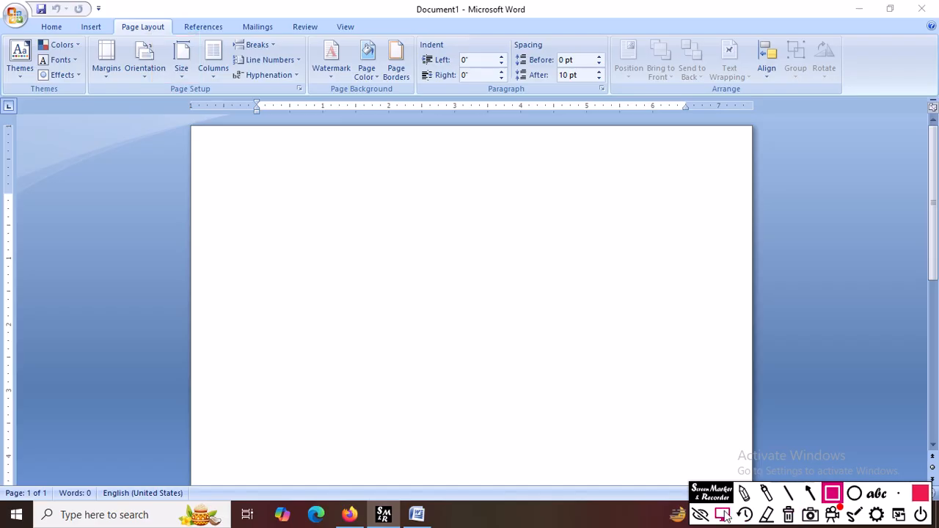
{"action": "left_click", "coordinate": [723, 515]}
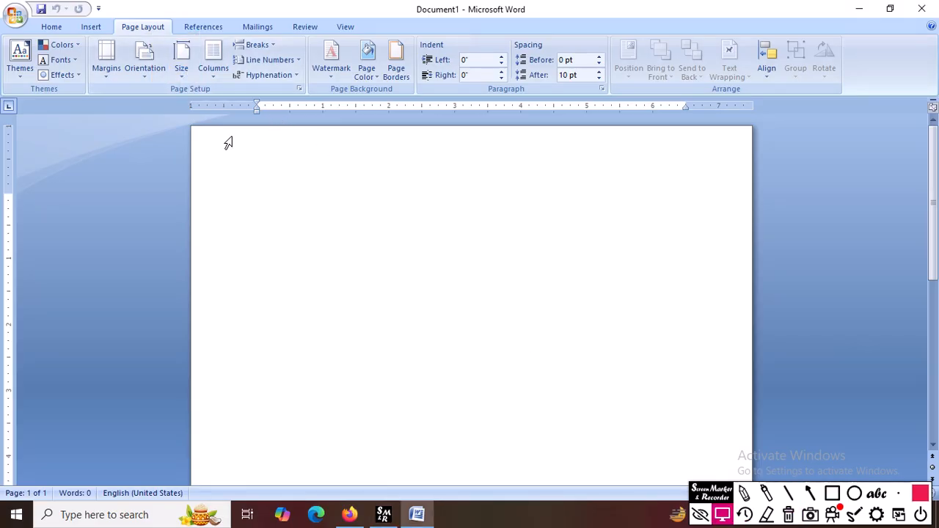
Set the blank document's paper size to A4.
{"action": "left_click", "coordinate": [181, 69]}
{"action": "left_click", "coordinate": [181, 67]}
{"action": "left_click", "coordinate": [181, 67]}
{"action": "scroll", "coordinate": [254, 165], "scroll_direction": "up", "scroll_amount": 1}
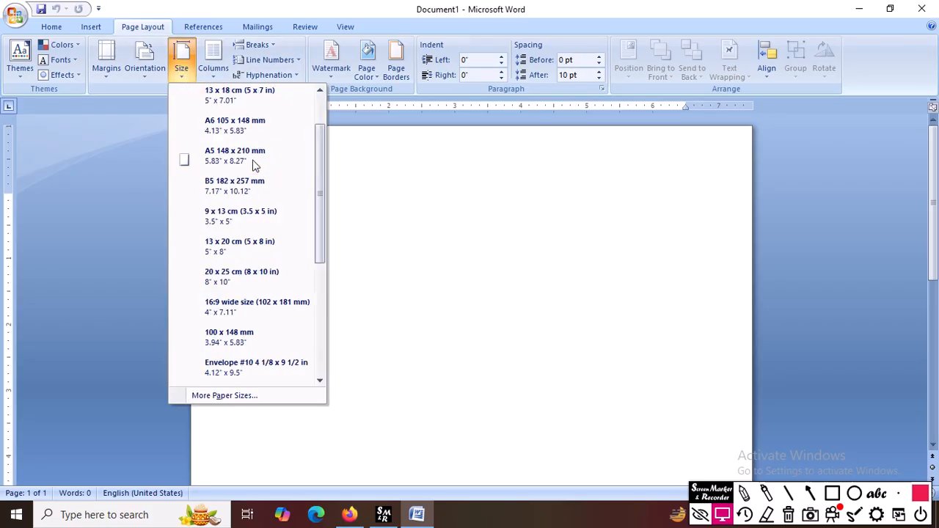
{"action": "scroll", "coordinate": [253, 166], "scroll_direction": "up", "scroll_amount": 1}
{"action": "left_click", "coordinate": [241, 94]}
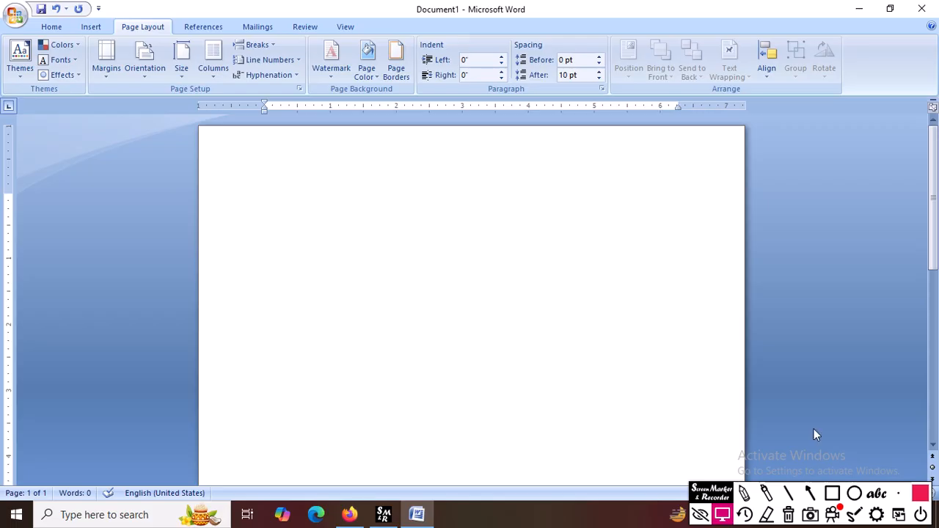
{"action": "left_click", "coordinate": [832, 493]}
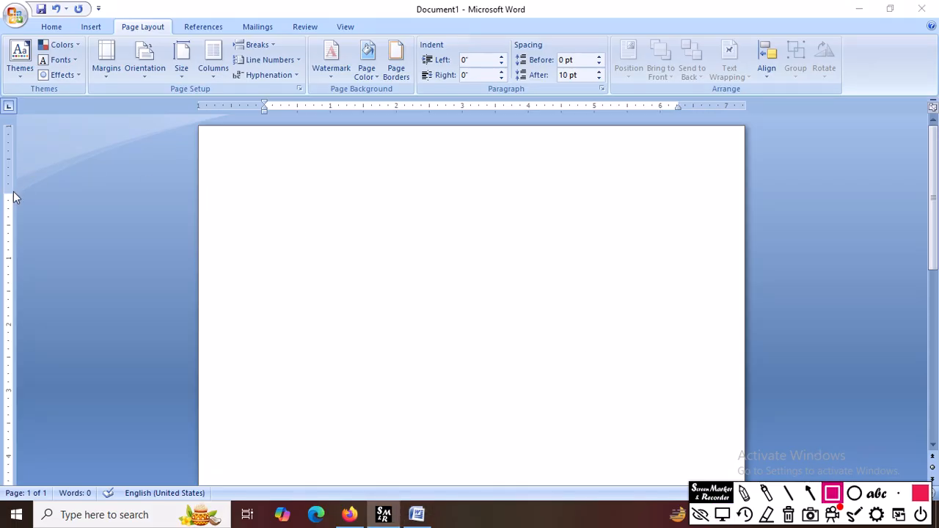
{"action": "mouse_move", "coordinate": [2, 177]}
{"action": "left_mouse_down"}
{"action": "mouse_move", "coordinate": [10, 205]}
{"action": "mouse_move", "coordinate": [27, 218]}
{"action": "left_mouse_up"}
{"action": "left_click_drag", "start_coordinate": [665, 96], "coordinate": [697, 138]}
{"action": "left_click_drag", "start_coordinate": [239, 90], "coordinate": [285, 123]}
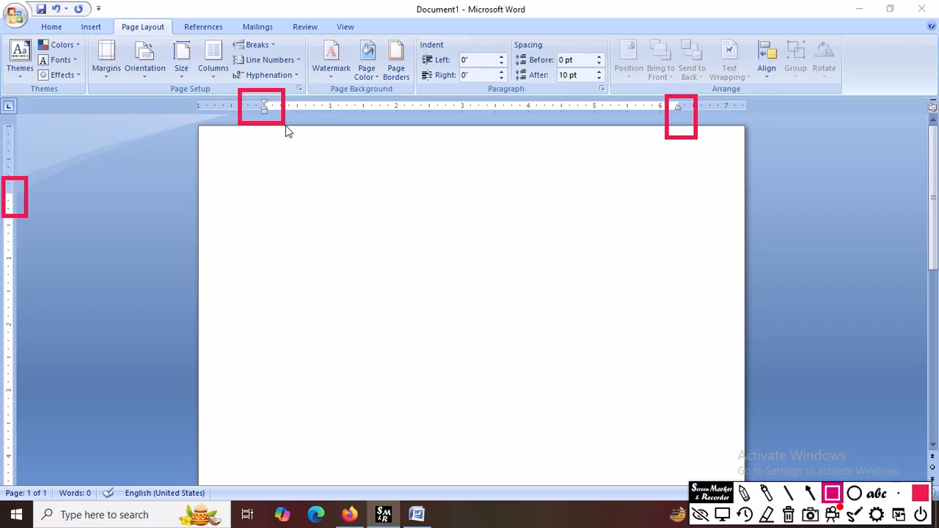
{"action": "left_click", "coordinate": [788, 515]}
{"action": "left_click", "coordinate": [722, 514]}
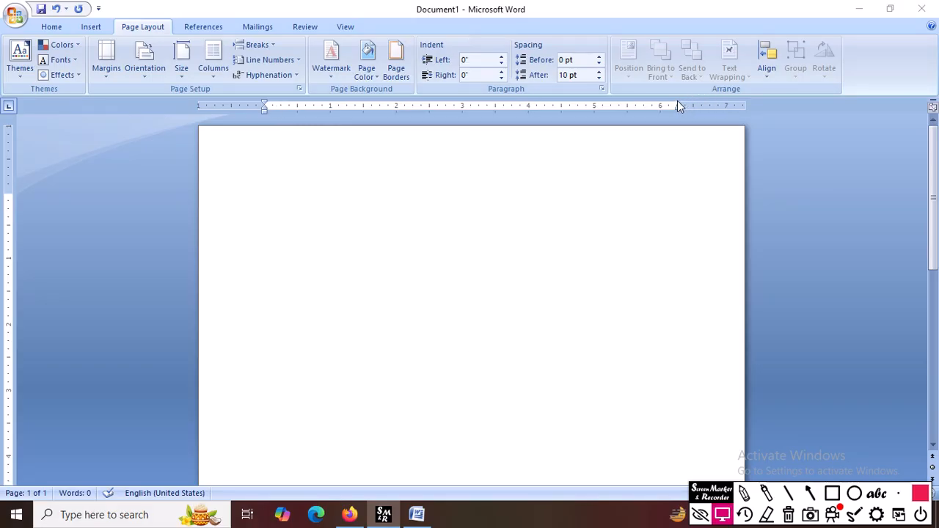
Narrow the page's right and left margins on the ruler to about 0.3 inches each.
{"action": "left_click_drag", "start_coordinate": [677, 107], "coordinate": [732, 104]}
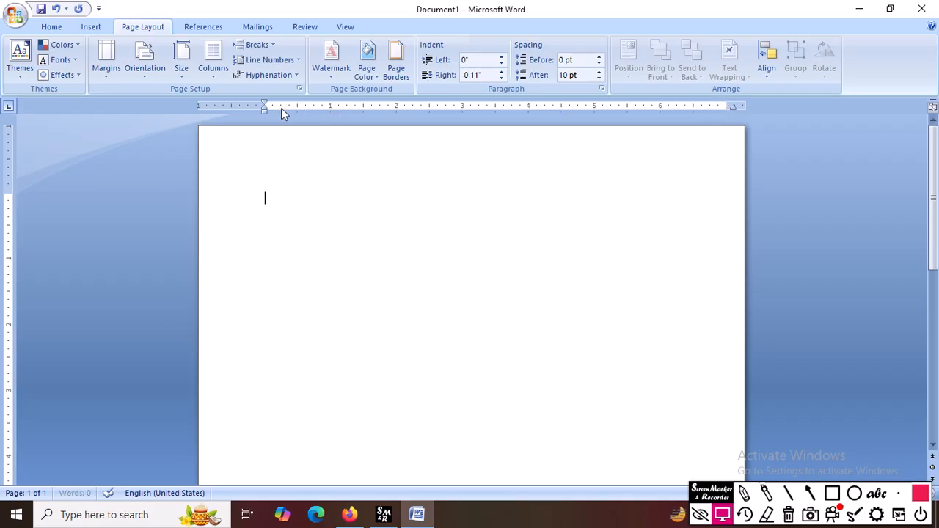
{"action": "left_click_drag", "start_coordinate": [267, 104], "coordinate": [219, 107]}
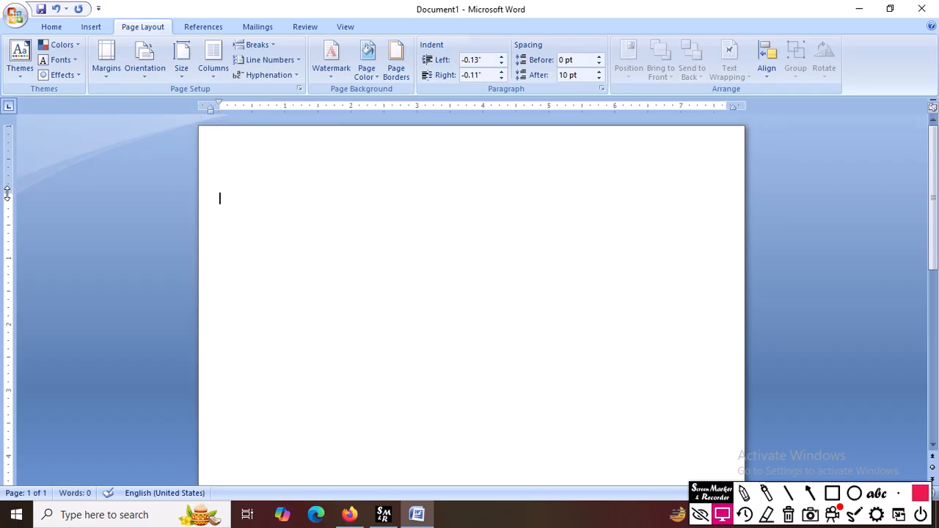
Reduce the page's top margin on the ruler to about 0.2 inches and shrink the bottom margin by a similar amount.
{"action": "left_click_drag", "start_coordinate": [8, 193], "coordinate": [4, 138]}
{"action": "scroll", "coordinate": [46, 236], "scroll_direction": "down", "scroll_amount": 10}
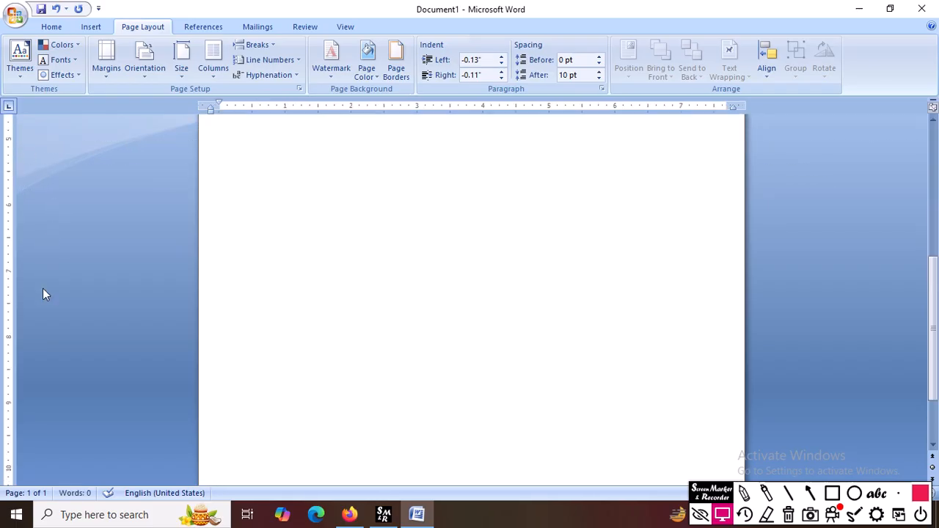
{"action": "left_click_drag", "start_coordinate": [11, 407], "coordinate": [11, 460]}
{"action": "scroll", "coordinate": [442, 266], "scroll_direction": "up", "scroll_amount": 10}
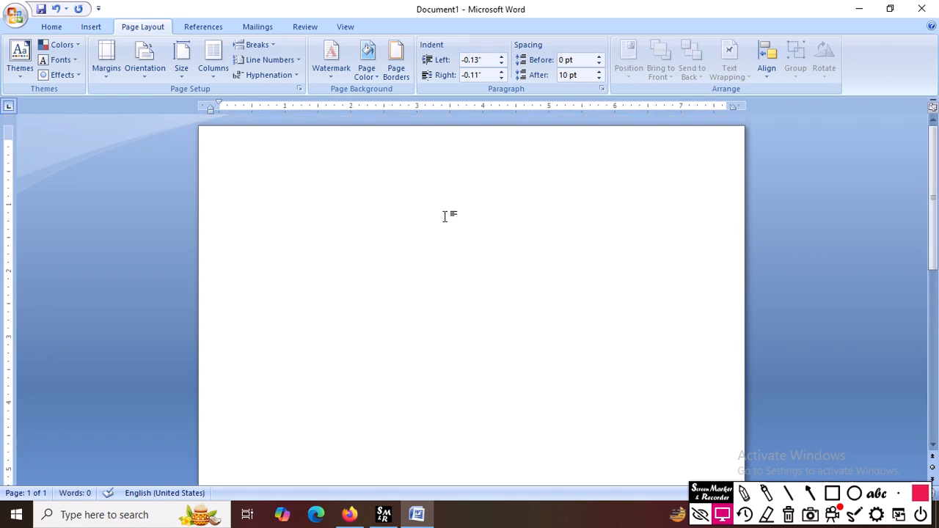
{"action": "left_click", "coordinate": [835, 495]}
{"action": "left_click_drag", "start_coordinate": [372, 38], "coordinate": [421, 87]}
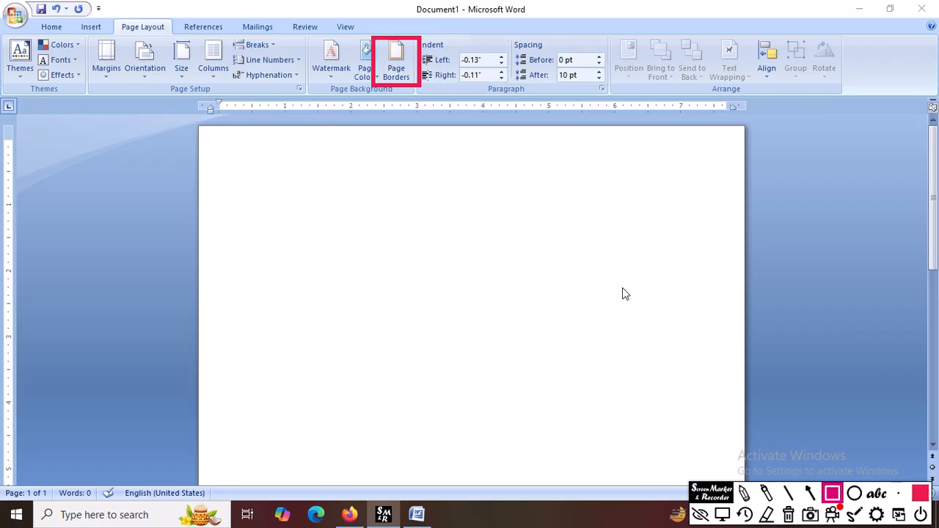
{"action": "left_click", "coordinate": [788, 515]}
{"action": "left_click", "coordinate": [722, 515]}
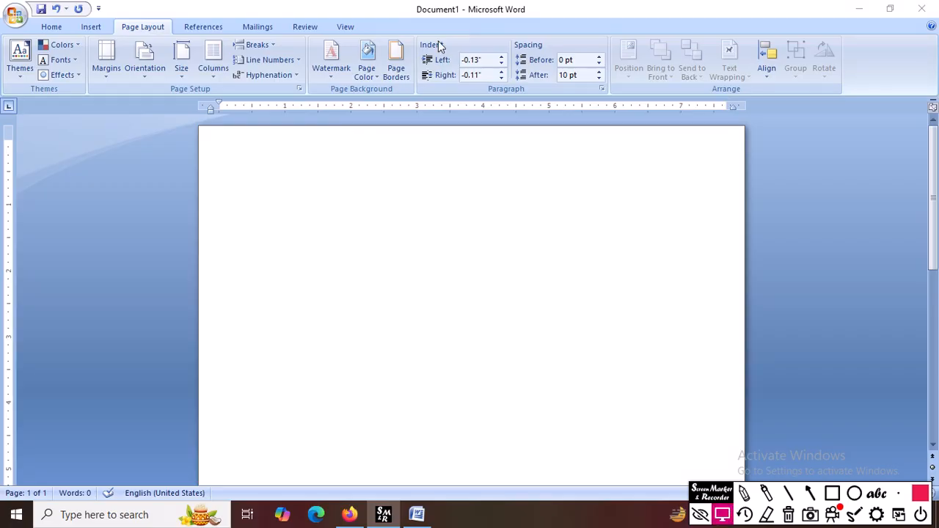
Open the page border settings for the document.
{"action": "left_click", "coordinate": [398, 66]}
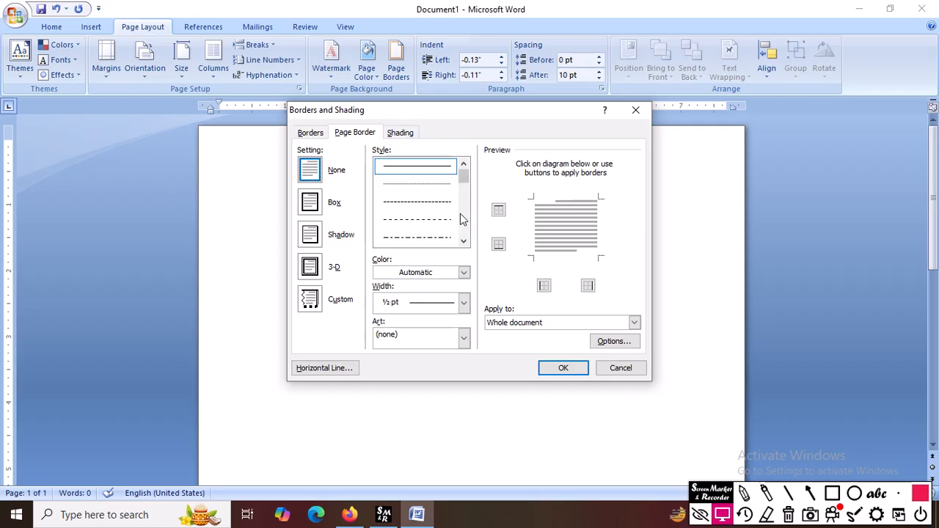
{"action": "left_click", "coordinate": [832, 493]}
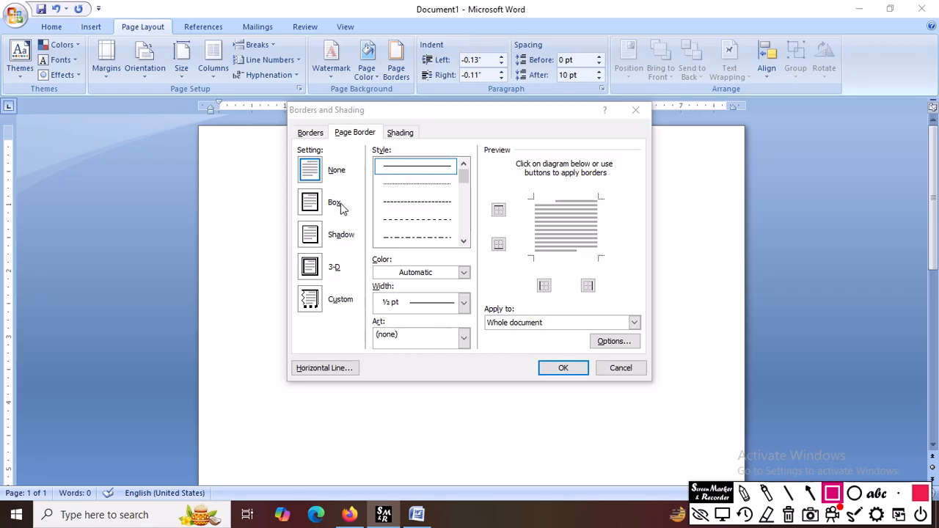
{"action": "left_click_drag", "start_coordinate": [331, 126], "coordinate": [377, 140]}
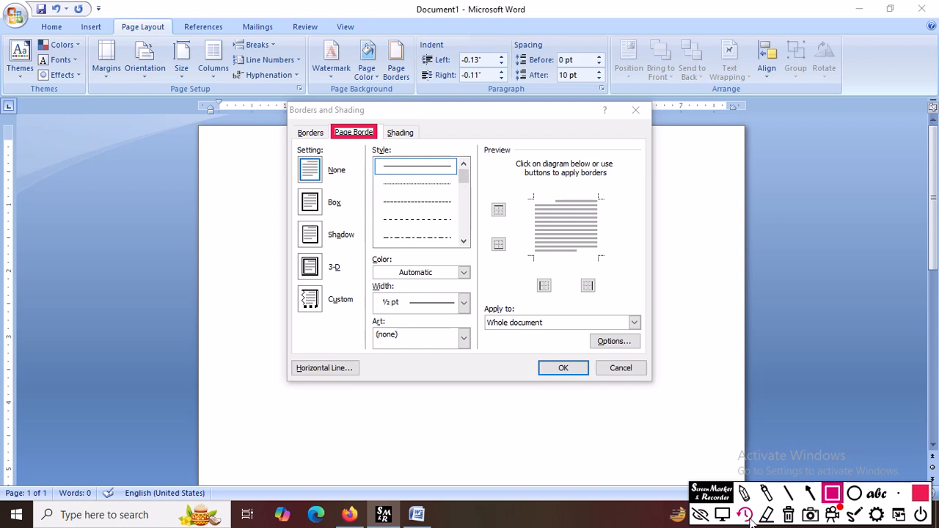
{"action": "left_click", "coordinate": [788, 515]}
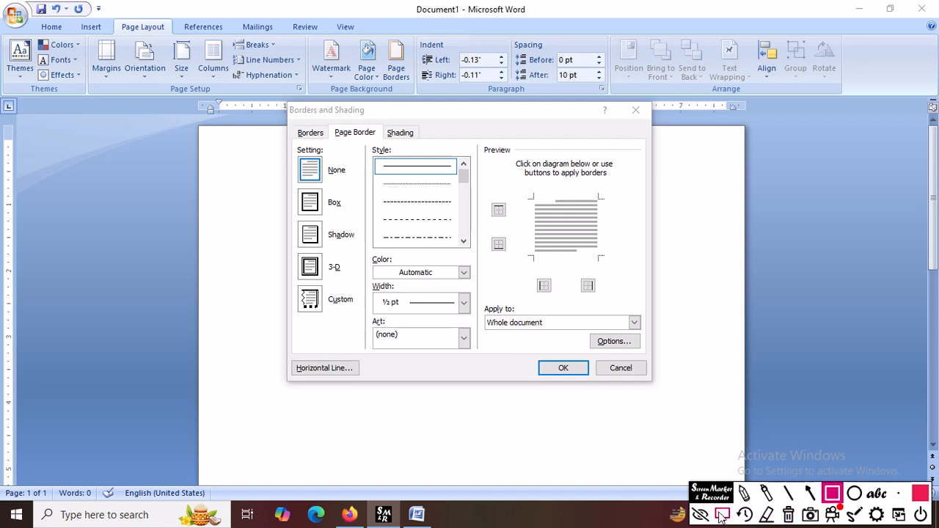
{"action": "left_click", "coordinate": [722, 516]}
Choose the thick diagonally striped 3 pt line style for the page border.
{"action": "left_click_drag", "start_coordinate": [464, 180], "coordinate": [467, 234]}
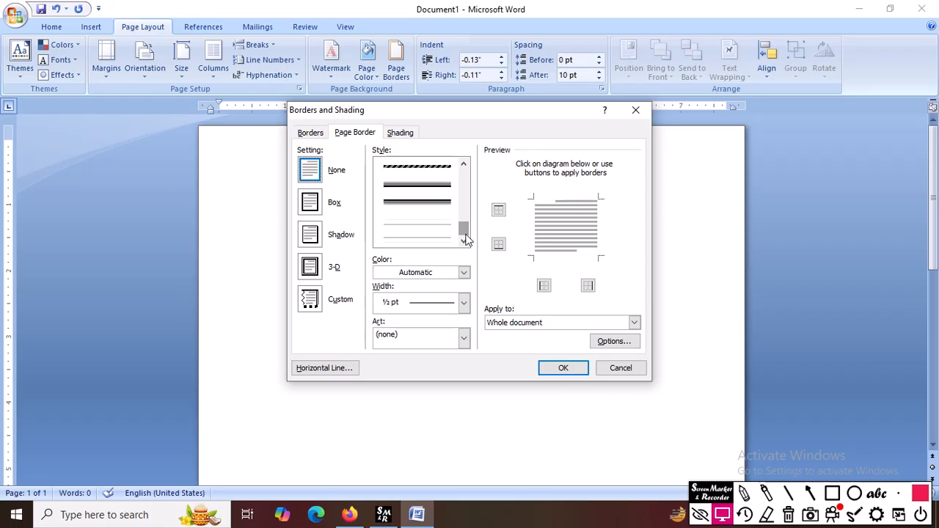
{"action": "left_click", "coordinate": [414, 171]}
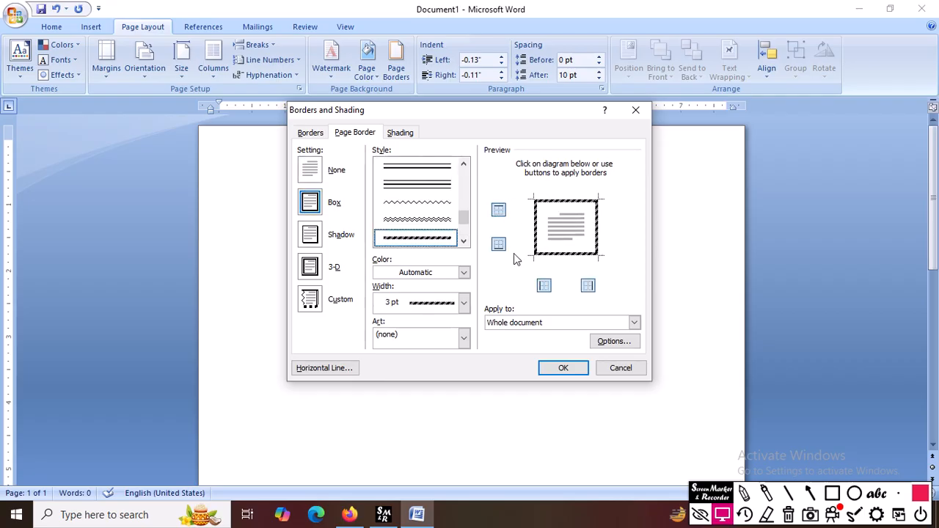
{"action": "left_click", "coordinate": [833, 494]}
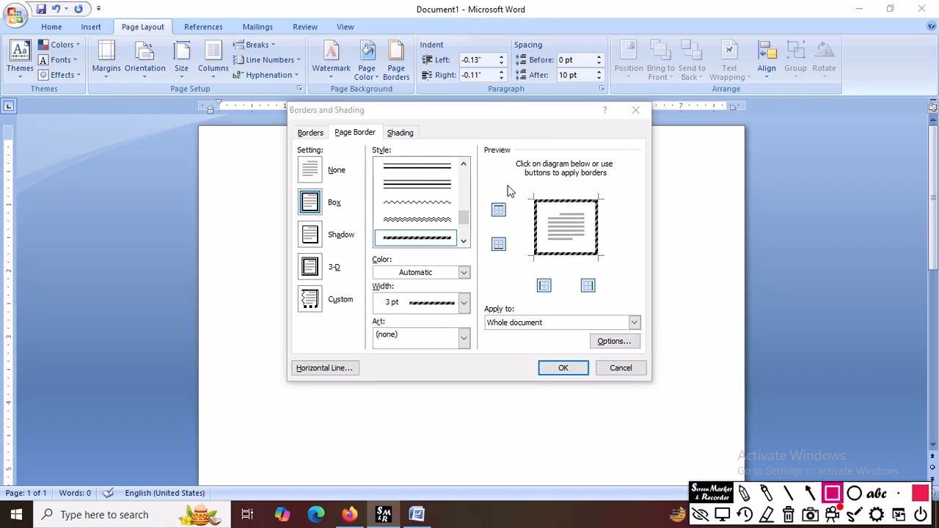
{"action": "mouse_move", "coordinate": [510, 183]}
{"action": "left_mouse_down"}
{"action": "mouse_move", "coordinate": [603, 231]}
{"action": "mouse_move", "coordinate": [629, 277]}
{"action": "left_mouse_up"}
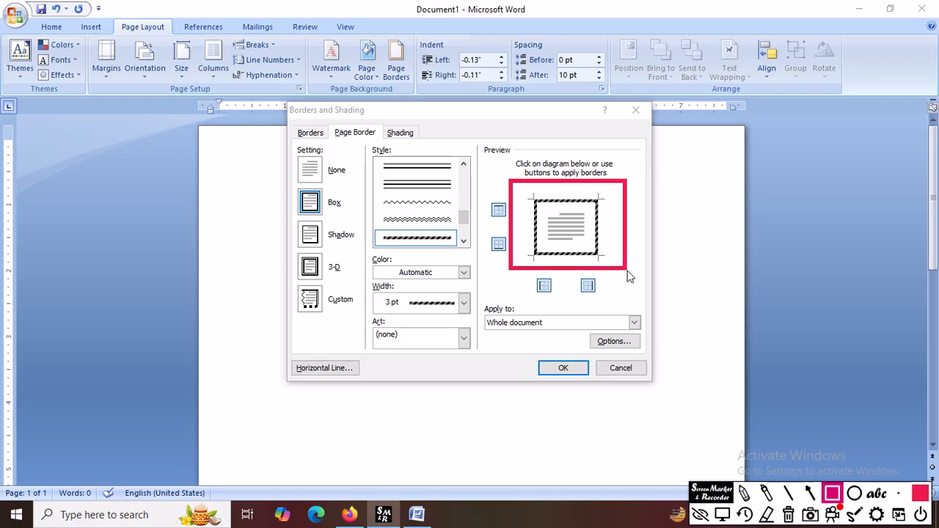
{"action": "left_click", "coordinate": [772, 515]}
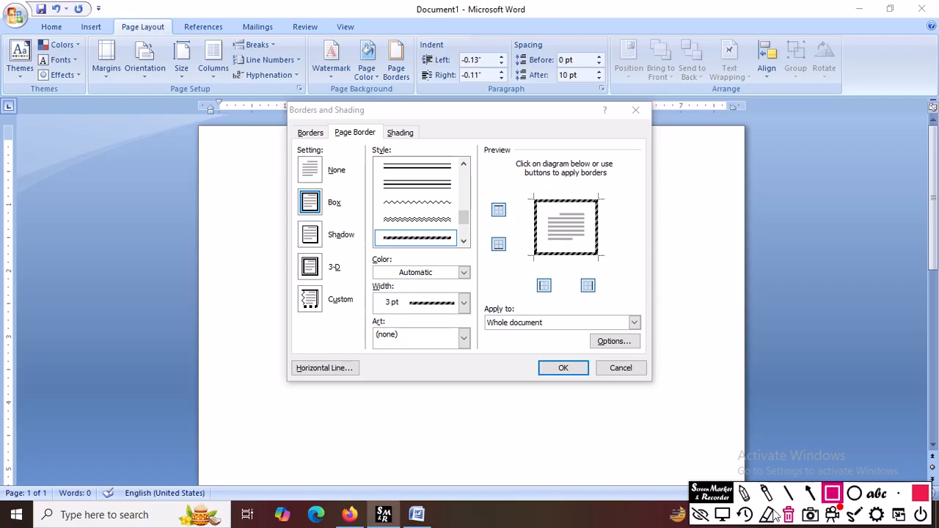
{"action": "left_click", "coordinate": [722, 515]}
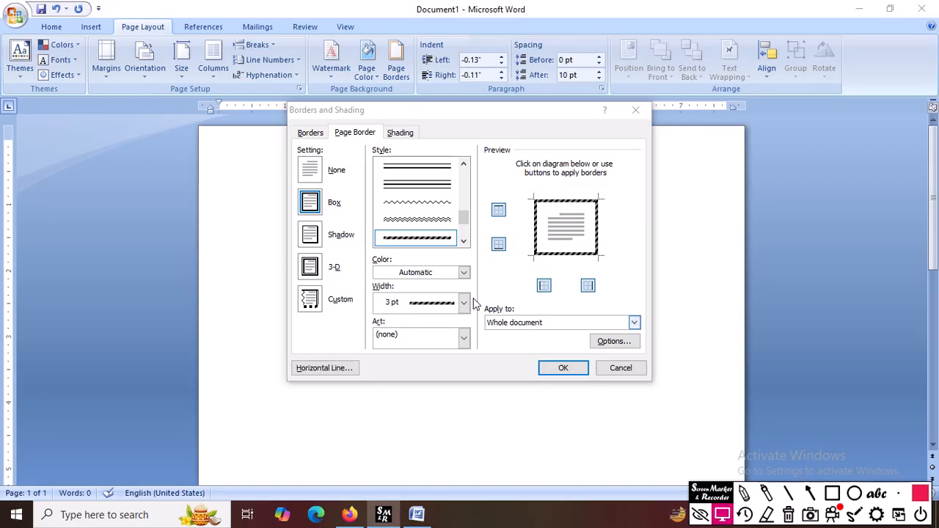
{"action": "left_click", "coordinate": [832, 494]}
{"action": "mouse_move", "coordinate": [360, 251]}
{"action": "left_mouse_down"}
{"action": "mouse_move", "coordinate": [461, 292]}
{"action": "mouse_move", "coordinate": [493, 286]}
{"action": "left_mouse_up"}
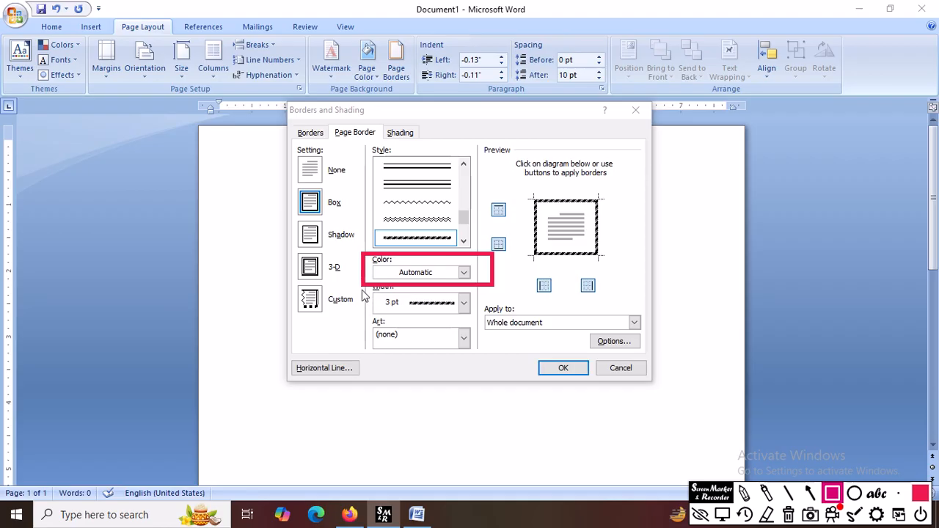
{"action": "mouse_move", "coordinate": [362, 289]}
{"action": "left_mouse_down"}
{"action": "mouse_move", "coordinate": [430, 315]}
{"action": "mouse_move", "coordinate": [487, 316]}
{"action": "left_mouse_up"}
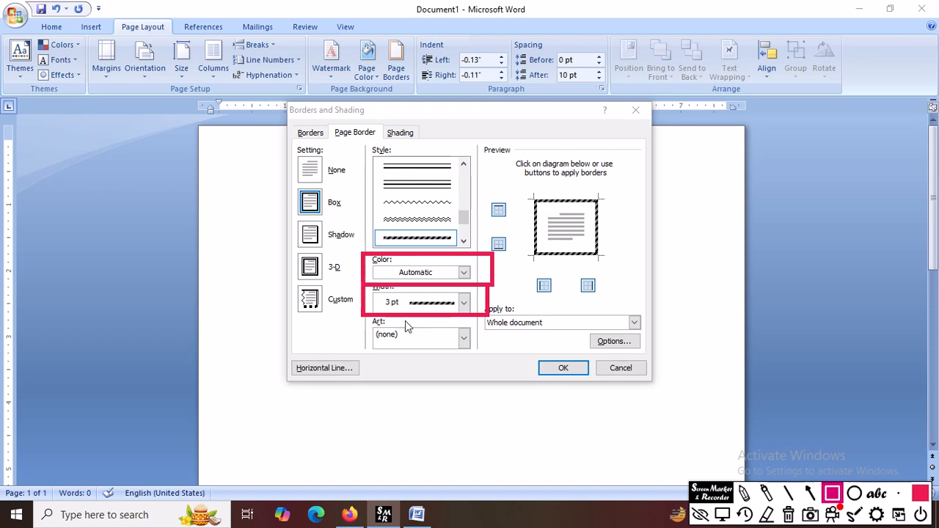
{"action": "left_click_drag", "start_coordinate": [367, 323], "coordinate": [469, 354]}
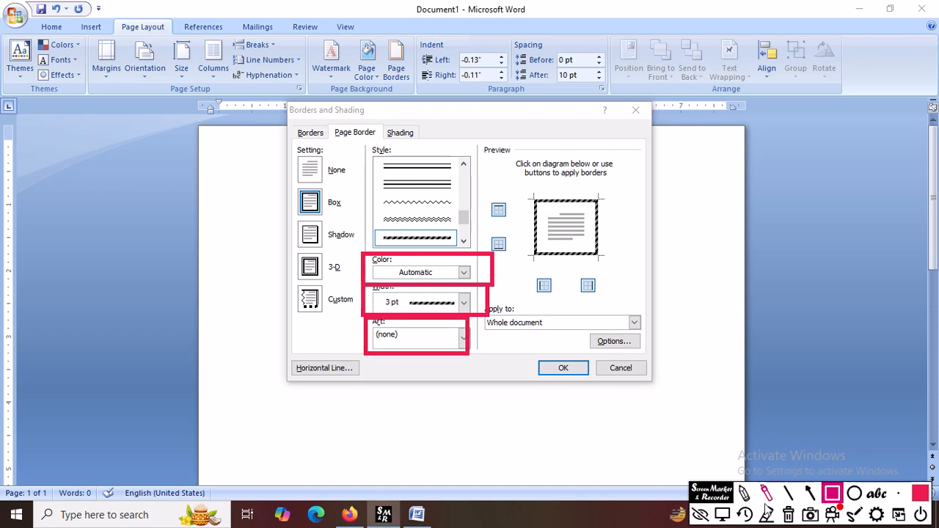
{"action": "left_click", "coordinate": [790, 517]}
{"action": "left_click", "coordinate": [722, 514]}
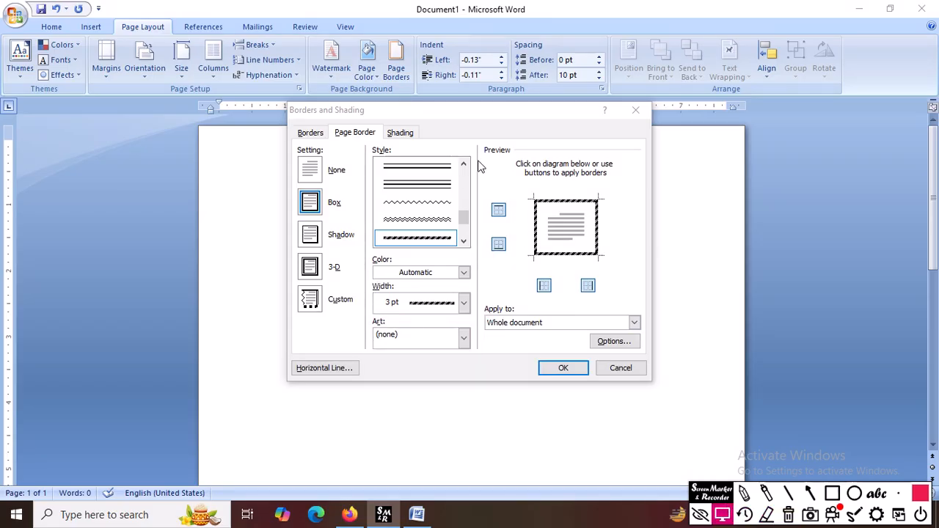
Set the page border's color to the standard blue.
{"action": "left_click", "coordinate": [449, 273]}
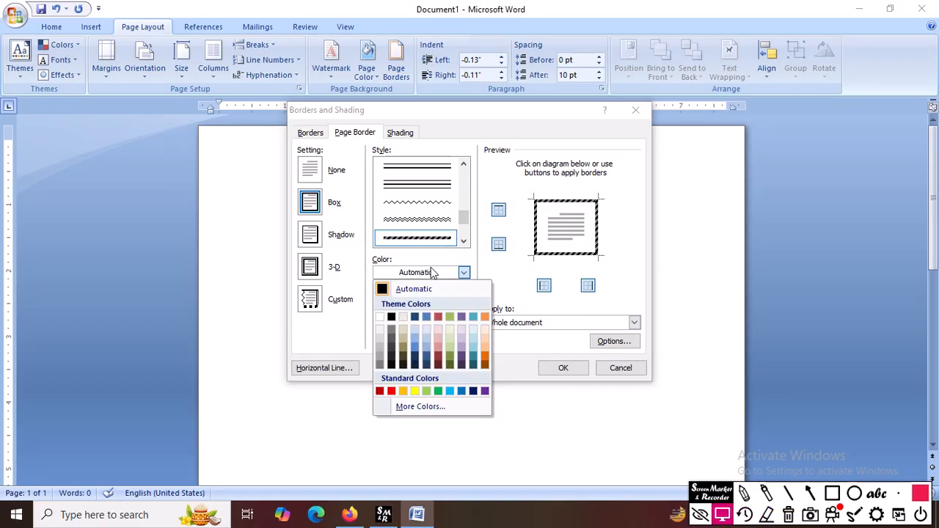
{"action": "left_click", "coordinate": [462, 392]}
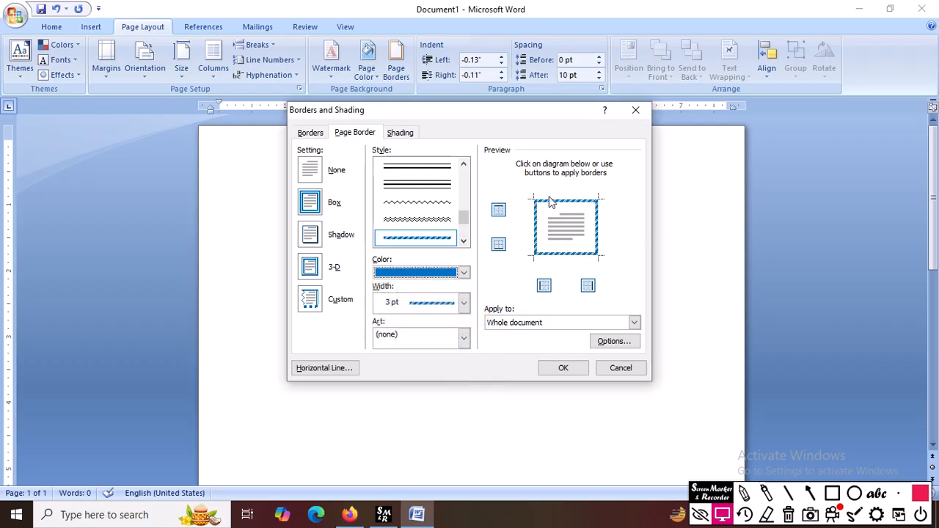
Try the green tree art as the page border and switch back to the thick diagonally striped line style.
{"action": "left_click", "coordinate": [464, 303]}
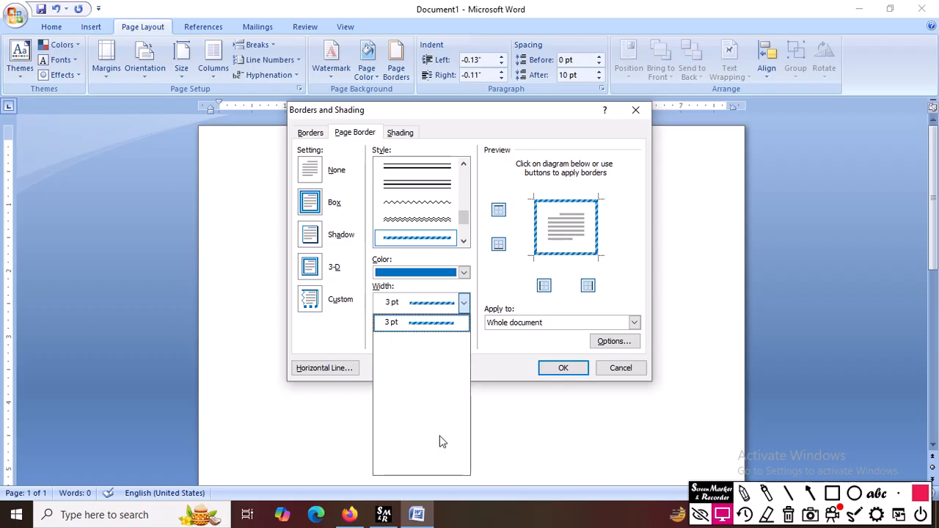
{"action": "left_click", "coordinate": [466, 301]}
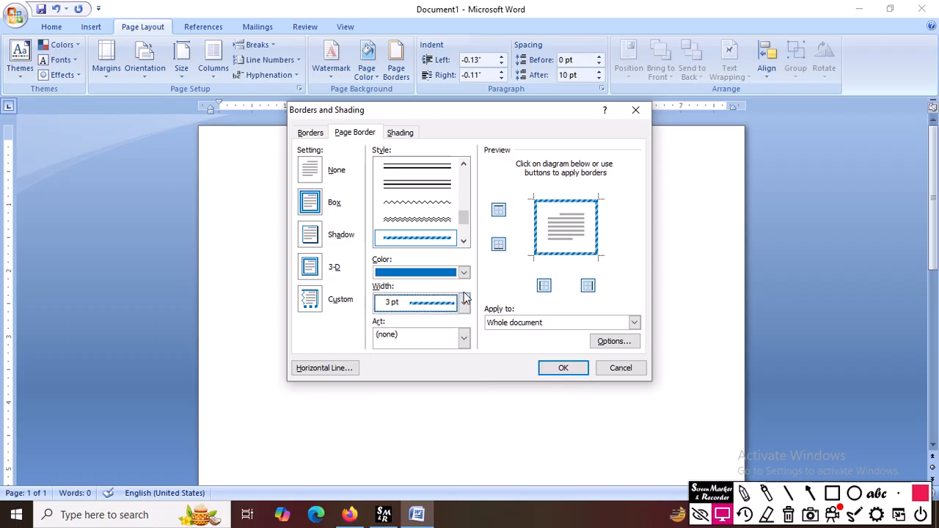
{"action": "left_click", "coordinate": [464, 339]}
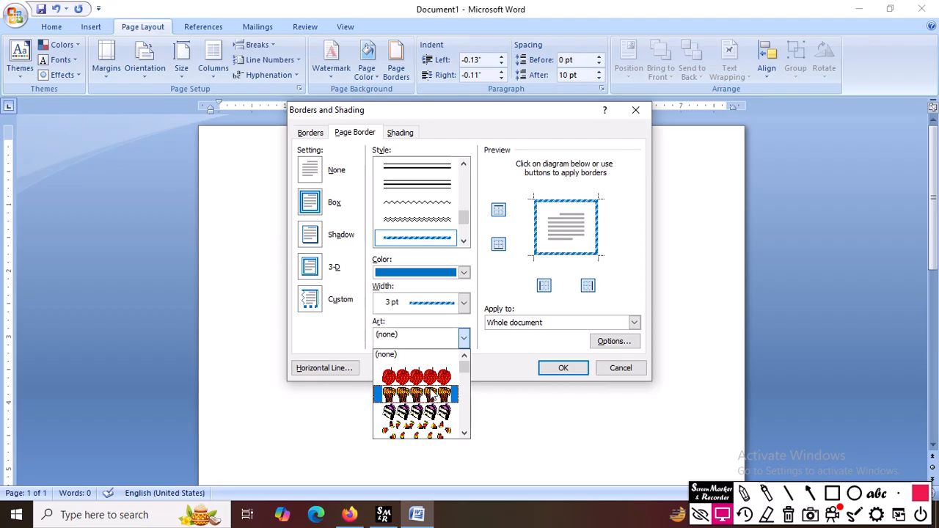
{"action": "scroll", "coordinate": [434, 404], "scroll_direction": "down", "scroll_amount": 1}
{"action": "scroll", "coordinate": [439, 408], "scroll_direction": "down", "scroll_amount": 2}
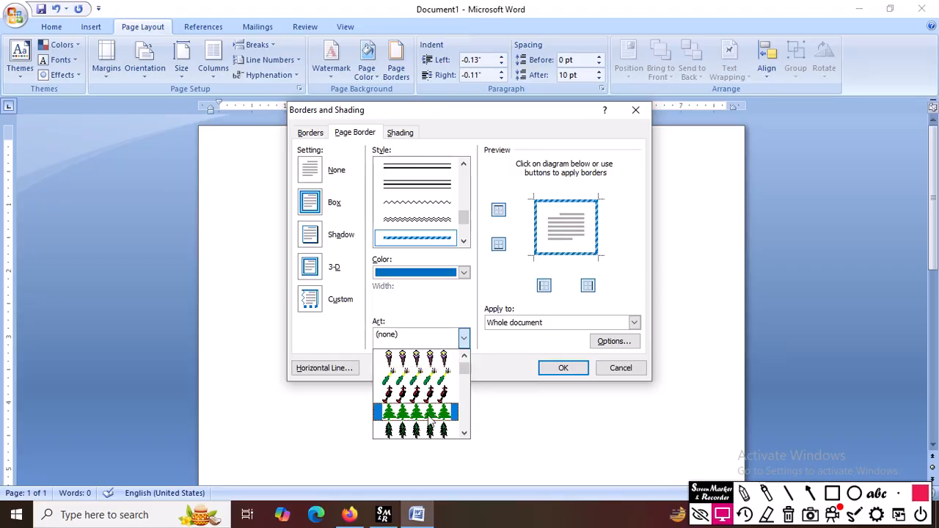
{"action": "left_click", "coordinate": [443, 412]}
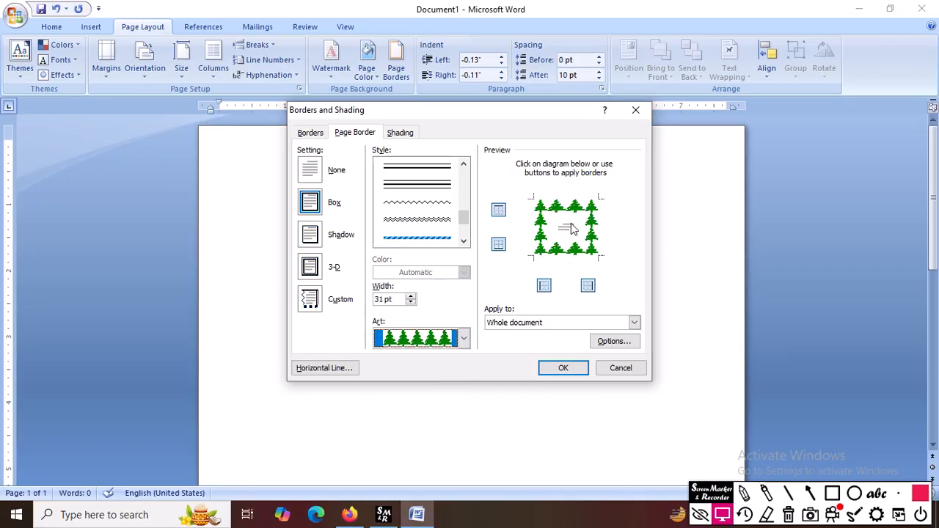
{"action": "left_click", "coordinate": [415, 239]}
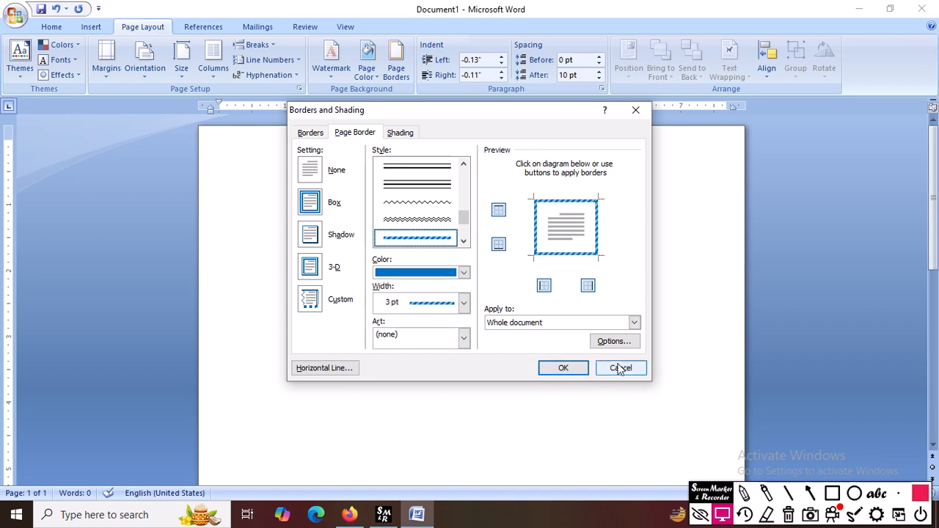
Apply the blue 3 pt striped page border to the whole document.
{"action": "left_click", "coordinate": [833, 493]}
{"action": "mouse_move", "coordinate": [527, 349]}
{"action": "left_mouse_down"}
{"action": "mouse_move", "coordinate": [587, 397]}
{"action": "mouse_move", "coordinate": [593, 382]}
{"action": "left_mouse_up"}
{"action": "left_click", "coordinate": [788, 515]}
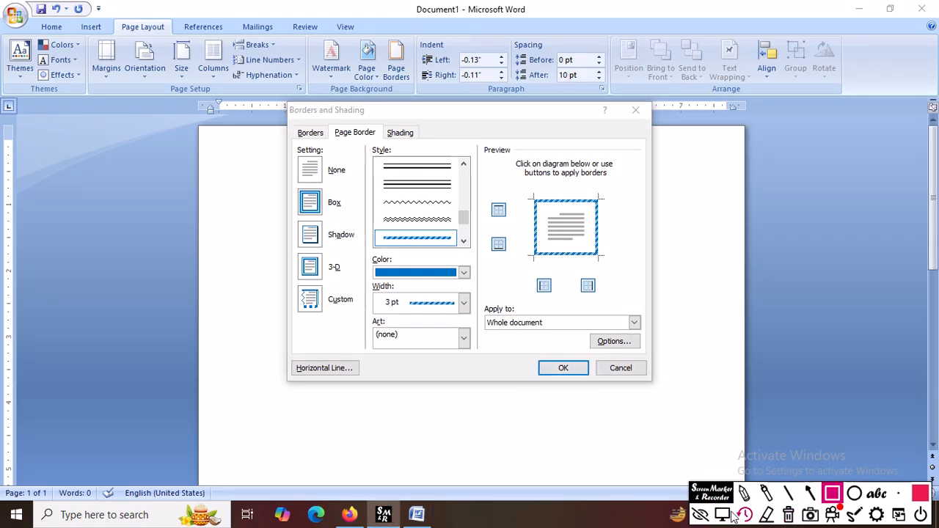
{"action": "left_click", "coordinate": [722, 515]}
{"action": "left_click", "coordinate": [564, 370]}
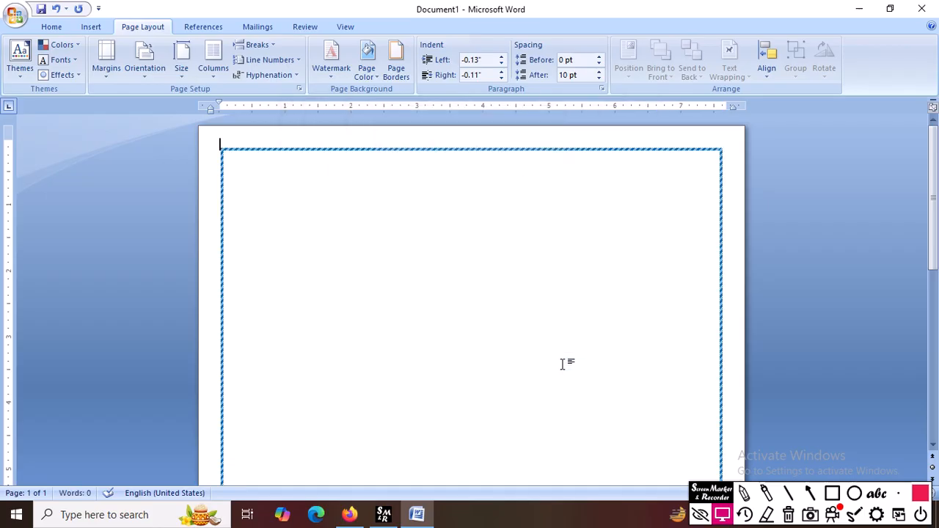
{"action": "scroll", "coordinate": [658, 241], "scroll_direction": "down", "scroll_amount": 10}
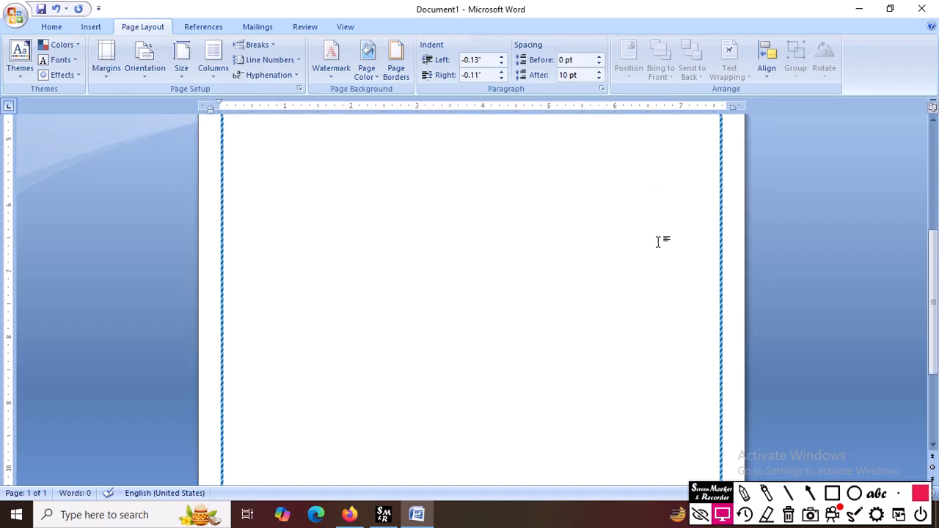
{"action": "scroll", "coordinate": [658, 241], "scroll_direction": "up", "scroll_amount": 5}
{"action": "scroll", "coordinate": [658, 243], "scroll_direction": "up", "scroll_amount": 3}
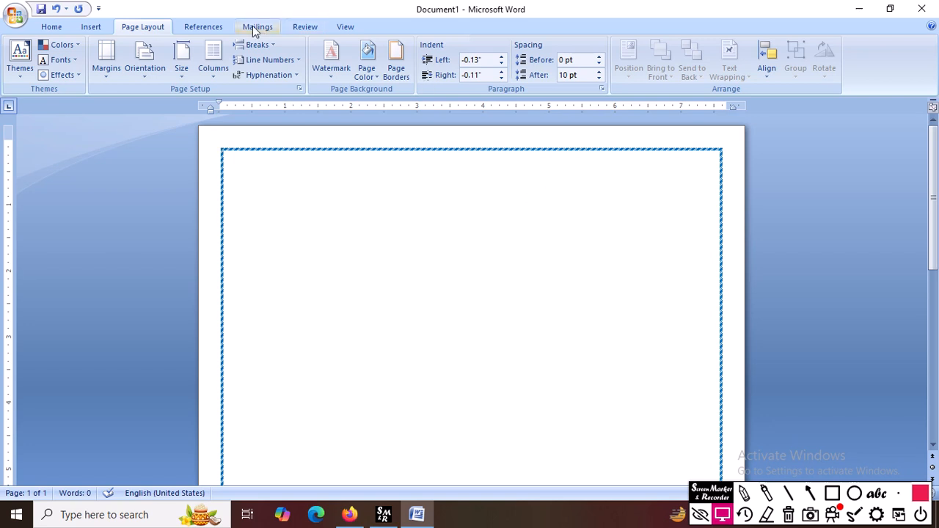
Start a new WordArt using the black arched style, third in the gallery's first row.
{"action": "left_click", "coordinate": [53, 28]}
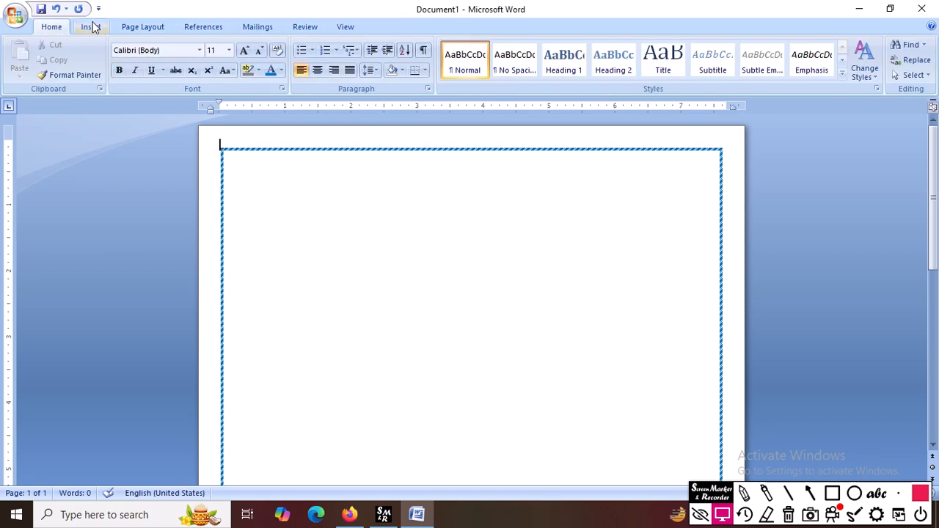
{"action": "left_click", "coordinate": [91, 28]}
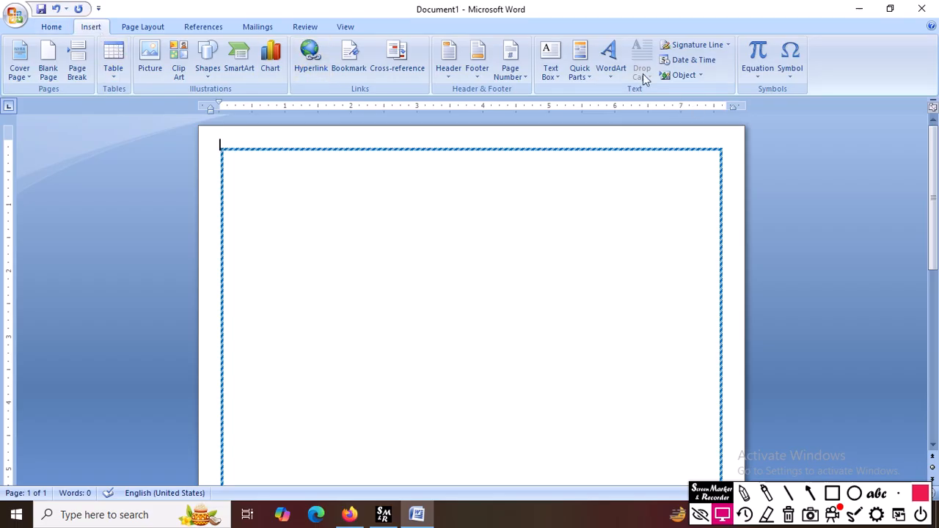
{"action": "left_click", "coordinate": [831, 496]}
{"action": "left_click_drag", "start_coordinate": [592, 40], "coordinate": [630, 75]}
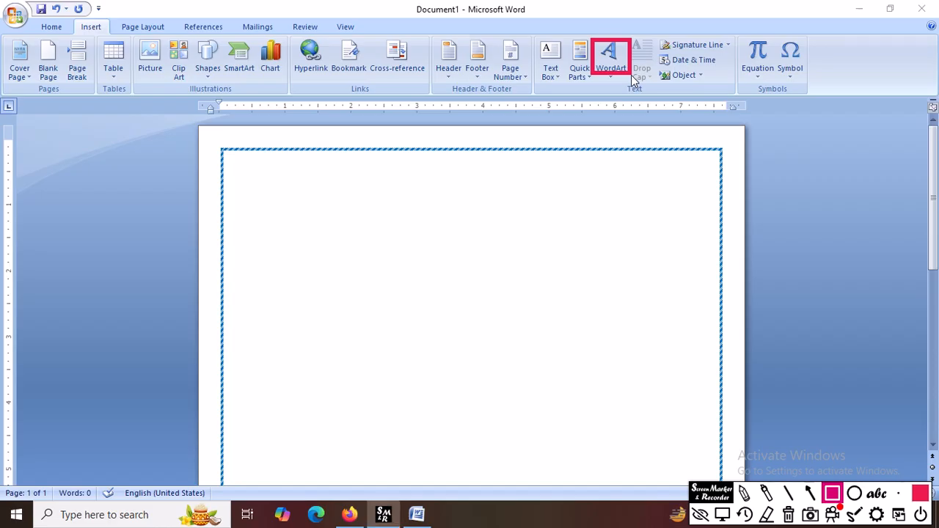
{"action": "left_click", "coordinate": [788, 516]}
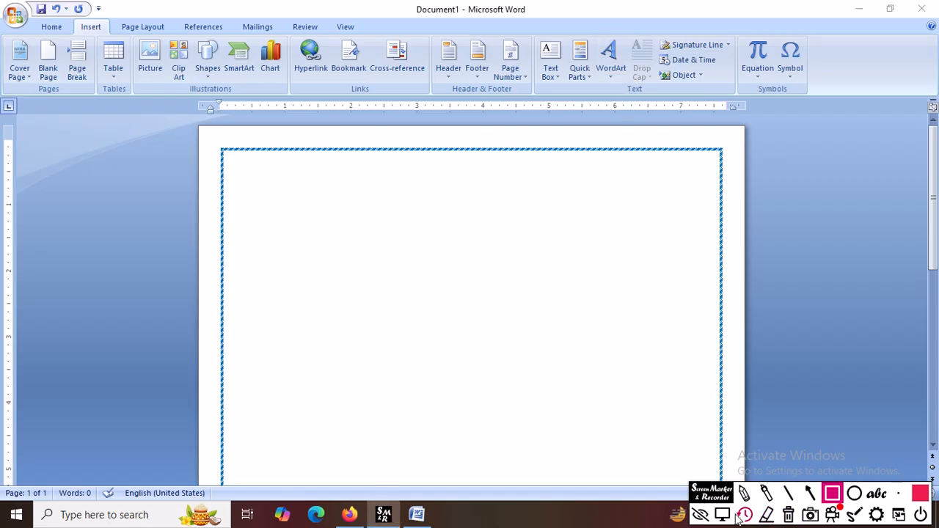
{"action": "left_click", "coordinate": [722, 515]}
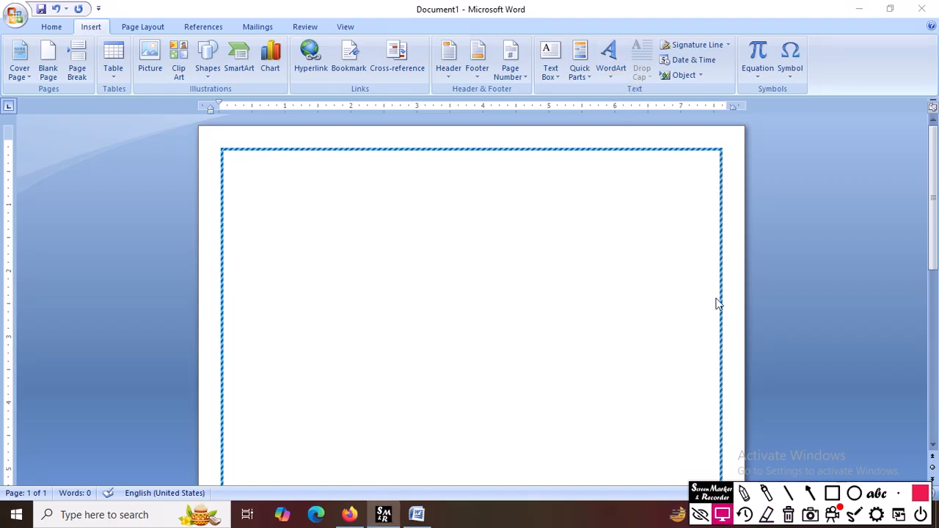
{"action": "left_click", "coordinate": [611, 74]}
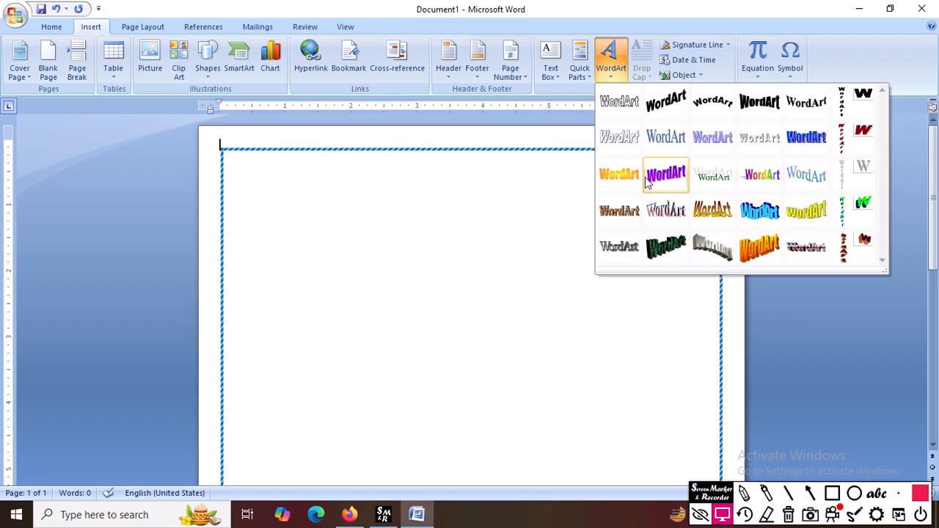
{"action": "left_click", "coordinate": [713, 107]}
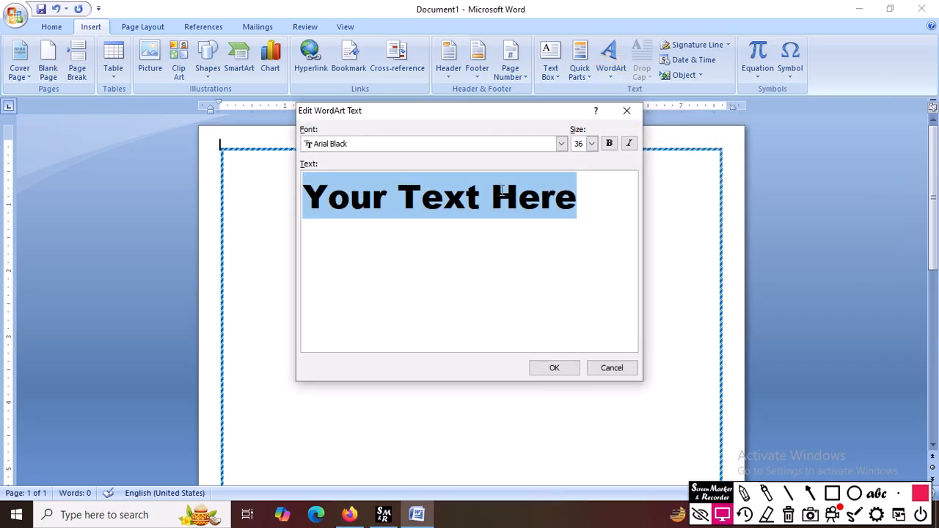
Replace the WordArt placeholder text with GOUR BANGA UNIVERSITY in capitals.
{"action": "key", "text": "BackSpace"}
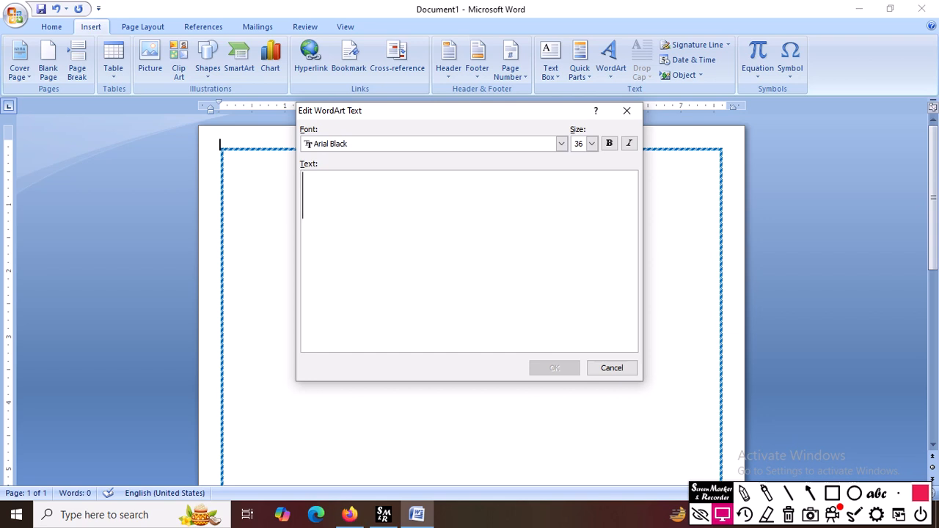
{"action": "type", "text": "gour"}
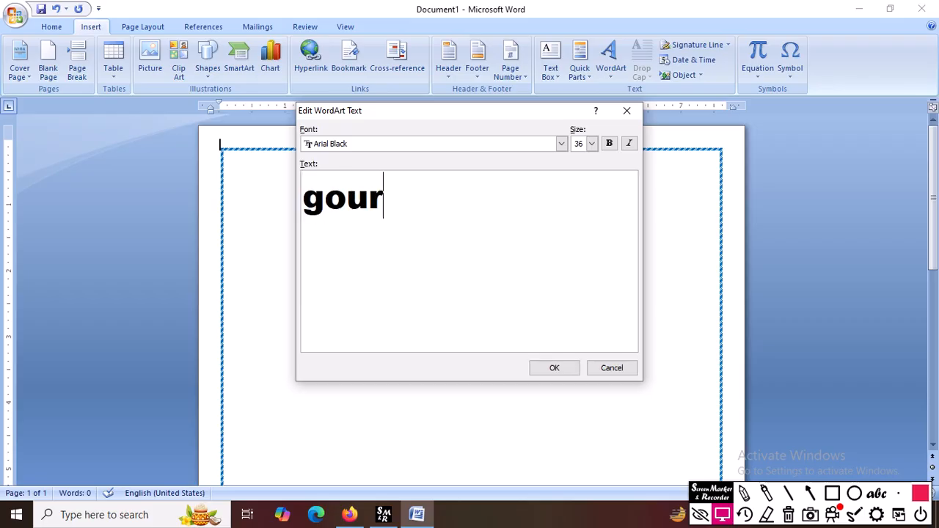
{"action": "key", "text": "BackSpace"}
{"action": "key", "text": "BackSpace"}
{"action": "key", "text": "BackSpace"}
{"action": "key", "text": "BackSpace"}
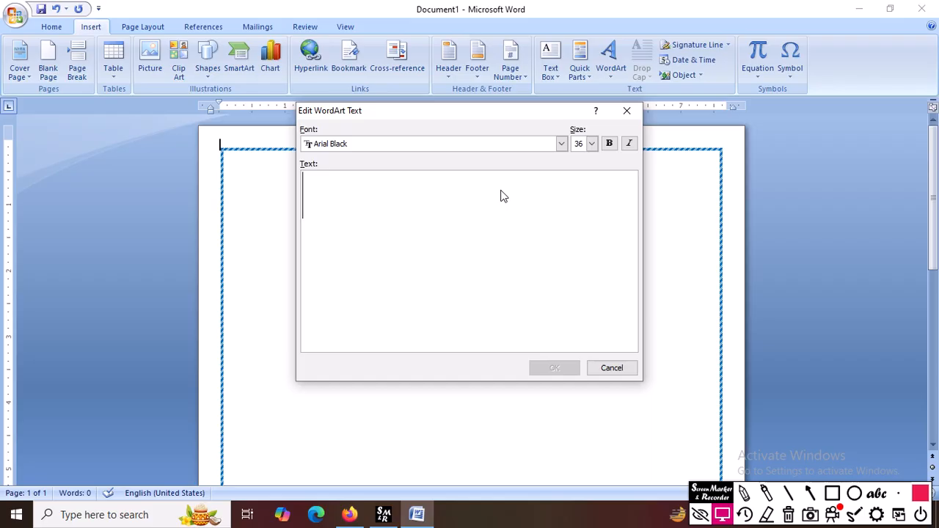
{"action": "type", "text": "GOUR B"}
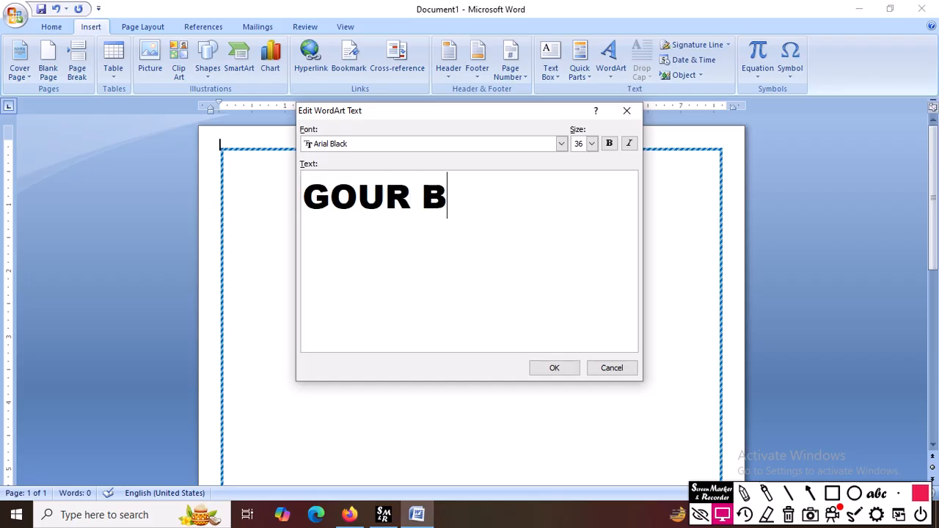
{"action": "type", "text": "ANGA U"}
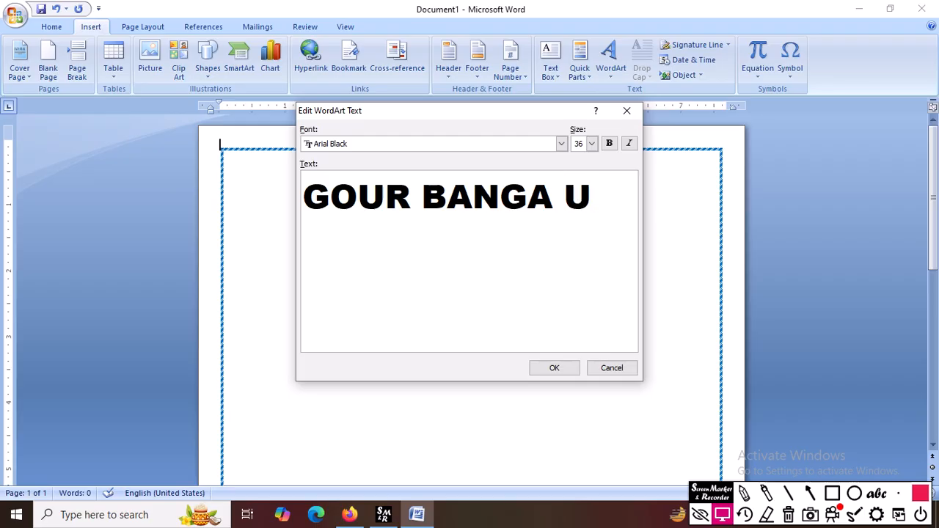
{"action": "type", "text": "N"}
{"action": "type", "text": "IVE"}
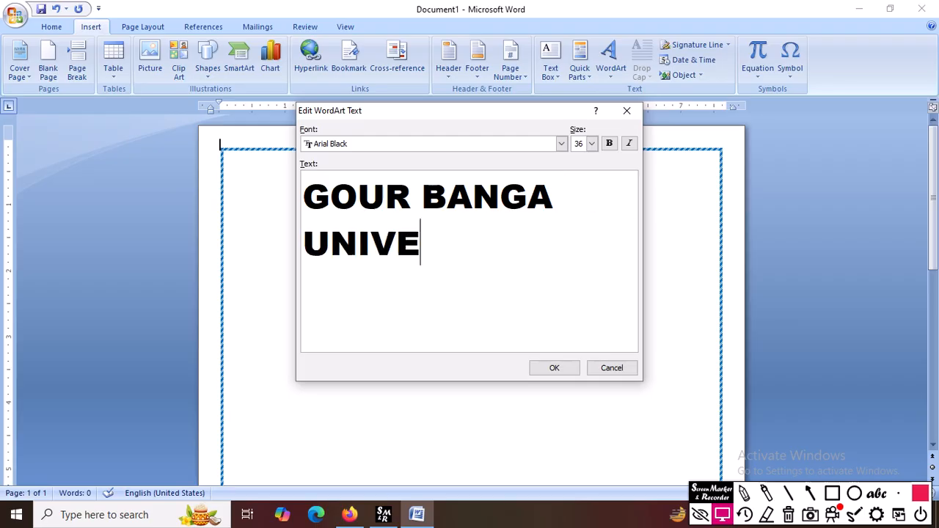
{"action": "type", "text": "RSITY"}
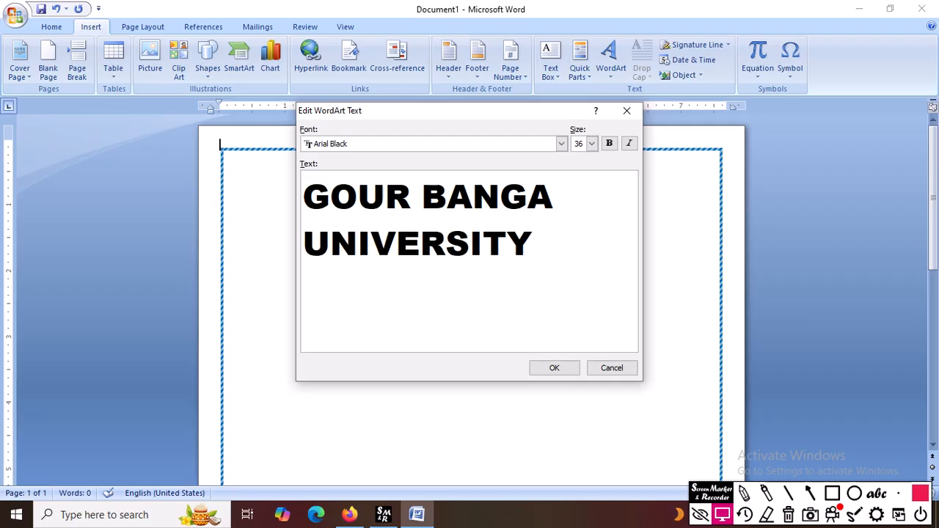
Select the whole WordArt text and try the Bahnschrift Light font on it.
{"action": "left_click_drag", "start_coordinate": [552, 251], "coordinate": [287, 197]}
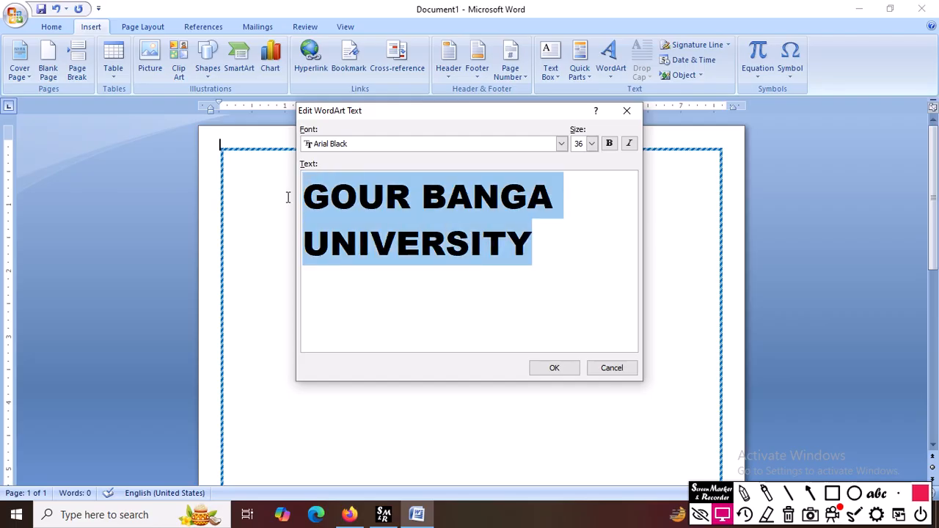
{"action": "left_click", "coordinate": [562, 144]}
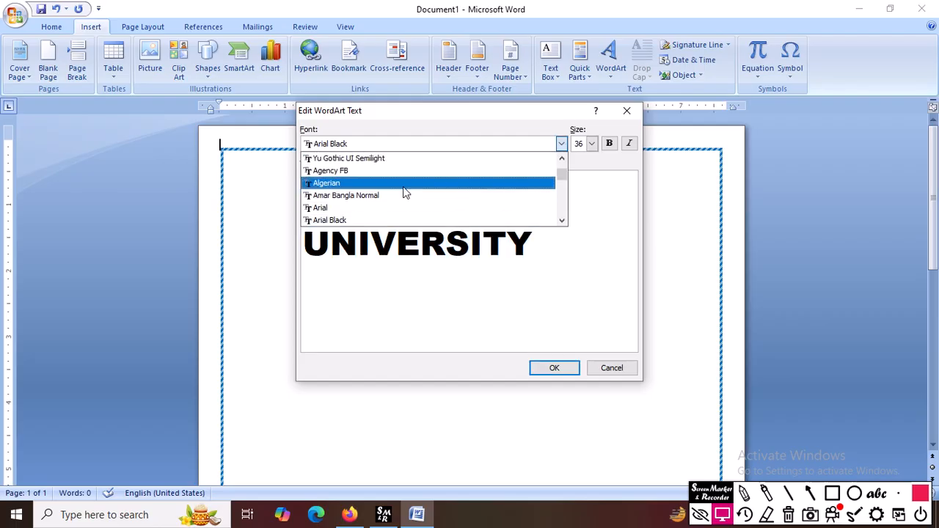
{"action": "scroll", "coordinate": [402, 190], "scroll_direction": "down", "scroll_amount": 1}
{"action": "left_click", "coordinate": [402, 190]}
{"action": "left_click", "coordinate": [561, 144]}
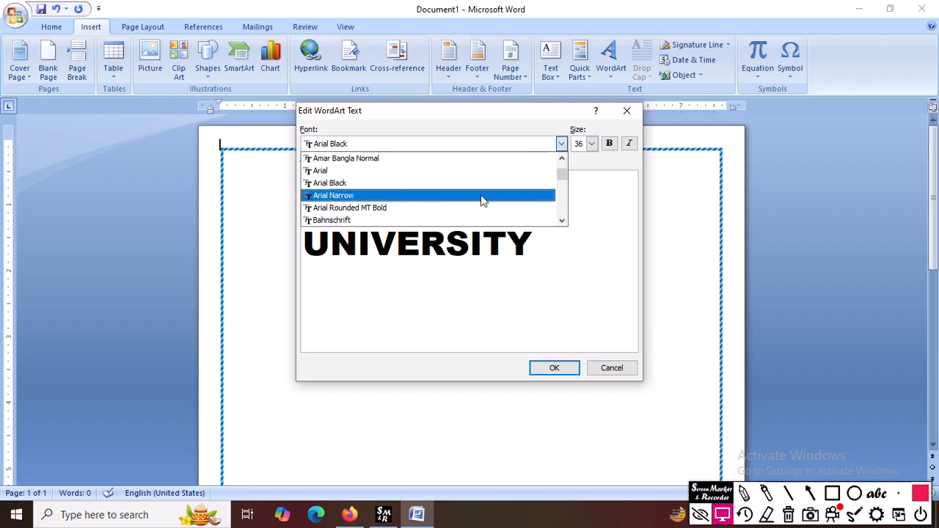
{"action": "scroll", "coordinate": [431, 200], "scroll_direction": "down", "scroll_amount": 1}
{"action": "left_click", "coordinate": [432, 197]}
Try the Bahnschrift SemiBold SemiConden and Bahnschrift SemiLight SemiConde fonts on the WordArt text.
{"action": "left_click", "coordinate": [561, 144]}
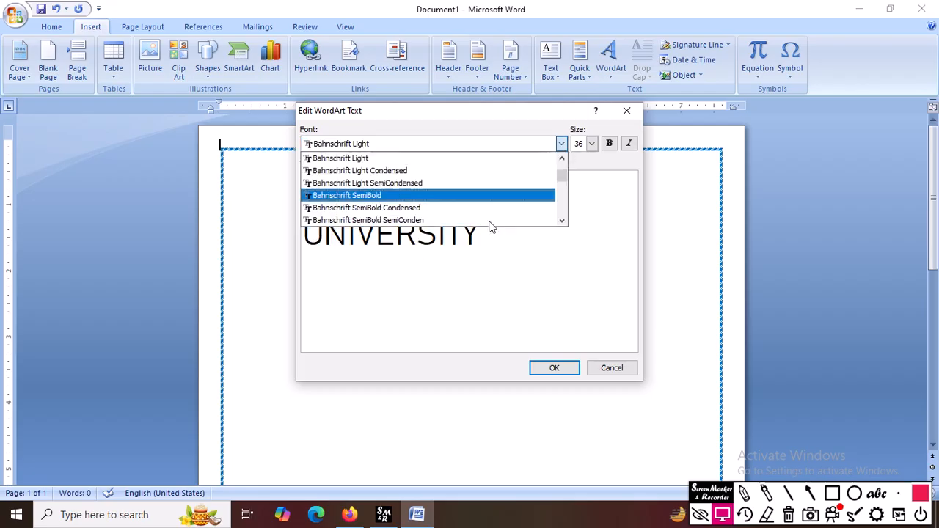
{"action": "scroll", "coordinate": [449, 203], "scroll_direction": "down", "scroll_amount": 1}
{"action": "left_click", "coordinate": [449, 197]}
{"action": "left_click", "coordinate": [562, 143]}
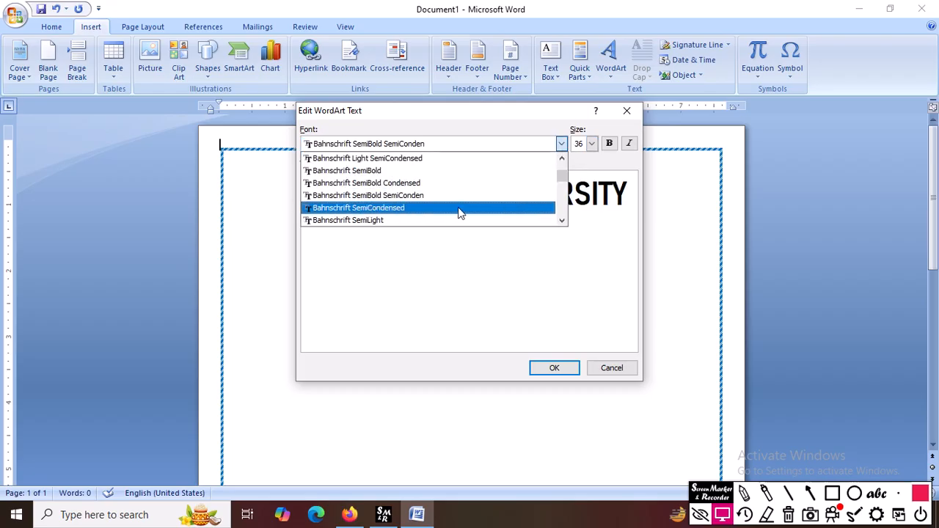
{"action": "scroll", "coordinate": [457, 208], "scroll_direction": "down", "scroll_amount": 1}
{"action": "left_click", "coordinate": [404, 207]}
Try the Berlin Sans FB and Bodoni MT fonts on the WordArt text.
{"action": "left_click", "coordinate": [561, 144]}
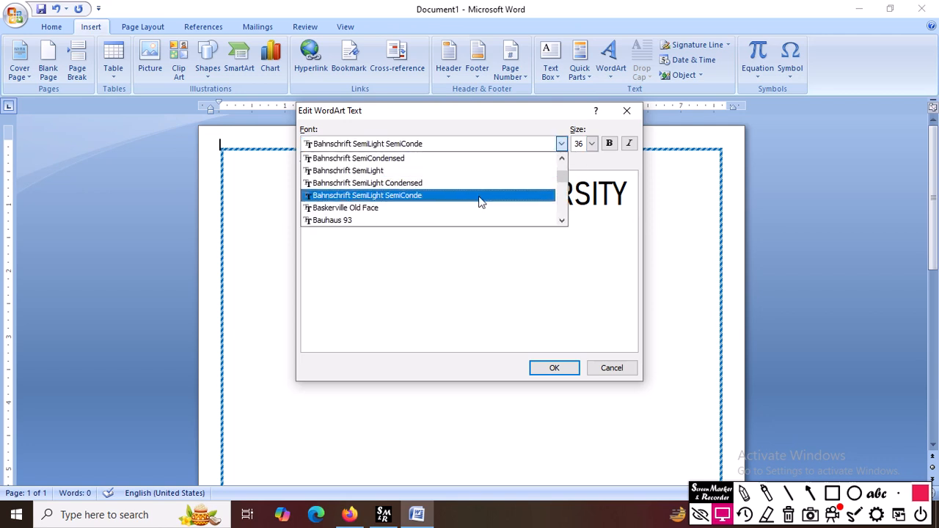
{"action": "scroll", "coordinate": [455, 197], "scroll_direction": "down", "scroll_amount": 2}
{"action": "left_click", "coordinate": [442, 192]}
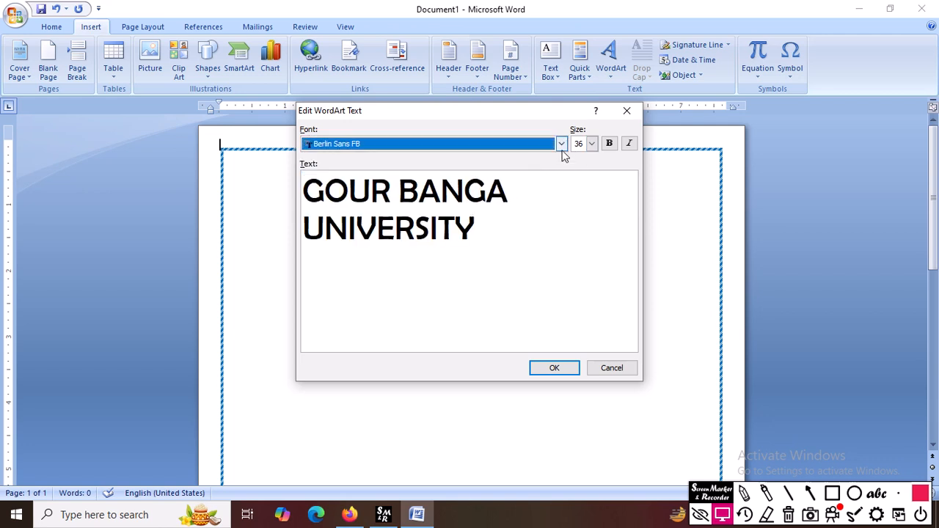
{"action": "left_click", "coordinate": [561, 144]}
{"action": "scroll", "coordinate": [472, 204], "scroll_direction": "down", "scroll_amount": 1}
{"action": "left_click", "coordinate": [443, 193]}
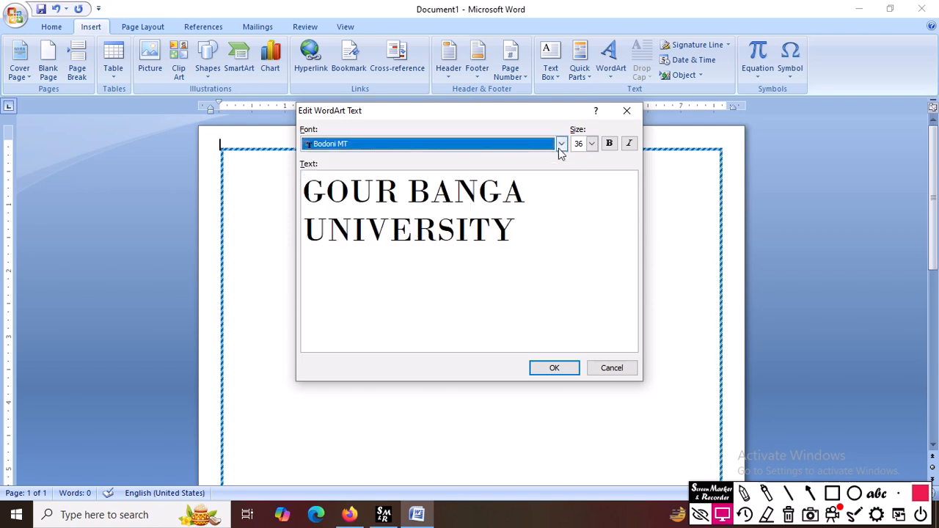
Try the Bodoni MT Poster Compressed and Bookshelf Symbol 7 fonts on the WordArt text.
{"action": "left_click", "coordinate": [562, 144]}
{"action": "scroll", "coordinate": [462, 186], "scroll_direction": "down", "scroll_amount": 1}
{"action": "left_click", "coordinate": [432, 186]}
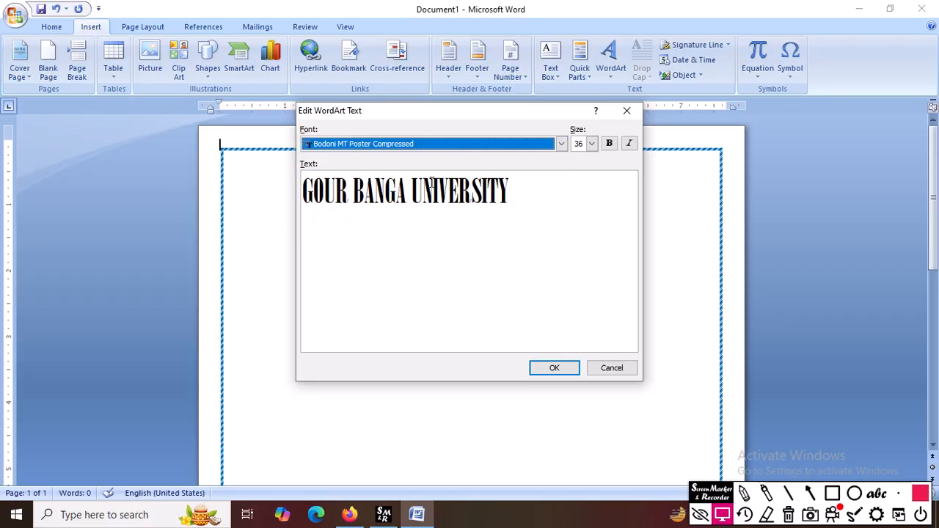
{"action": "left_click", "coordinate": [562, 143]}
{"action": "scroll", "coordinate": [455, 183], "scroll_direction": "down", "scroll_amount": 1}
{"action": "left_click", "coordinate": [411, 182]}
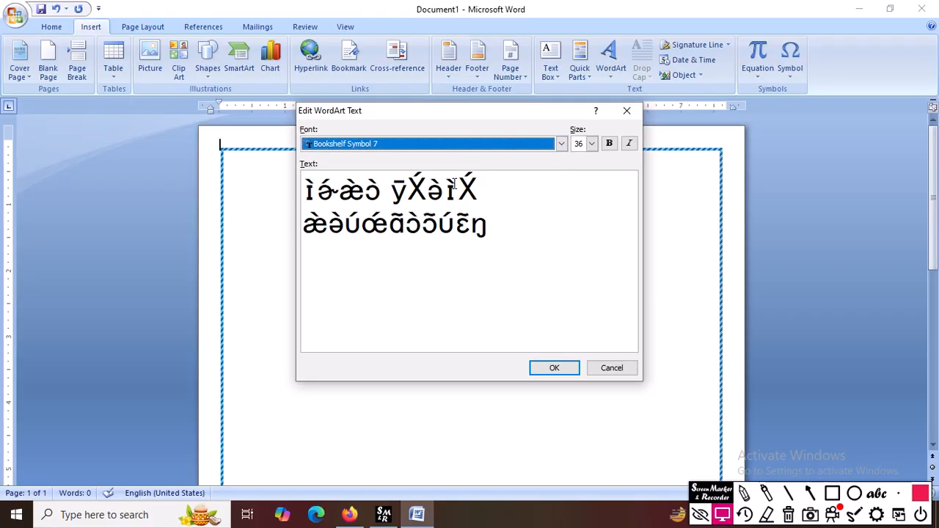
Set the WordArt text's font to Brush Script MT.
{"action": "left_click", "coordinate": [562, 144]}
{"action": "scroll", "coordinate": [489, 199], "scroll_direction": "down", "scroll_amount": 1}
{"action": "left_click", "coordinate": [473, 183]}
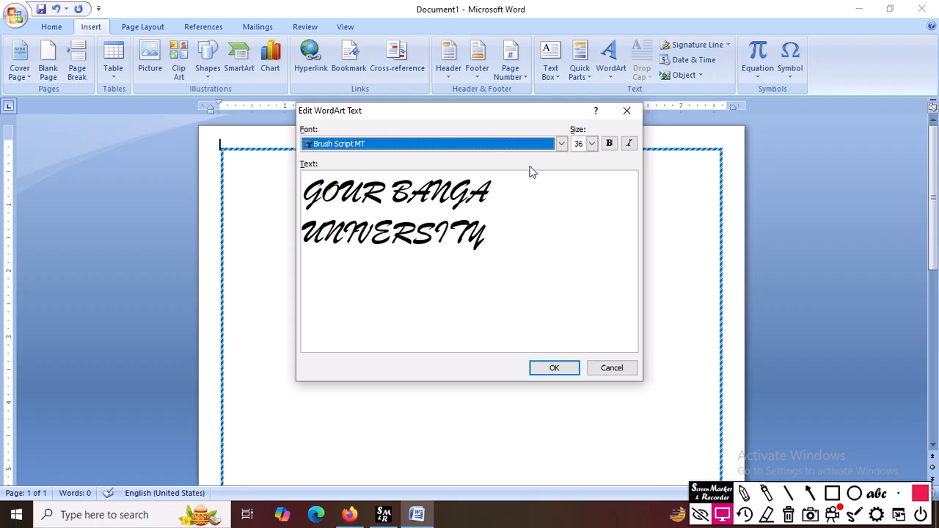
Try the Californian FB font on the WordArt text.
{"action": "left_click", "coordinate": [561, 144]}
{"action": "scroll", "coordinate": [477, 170], "scroll_direction": "down", "scroll_amount": 1}
{"action": "left_click", "coordinate": [437, 173]}
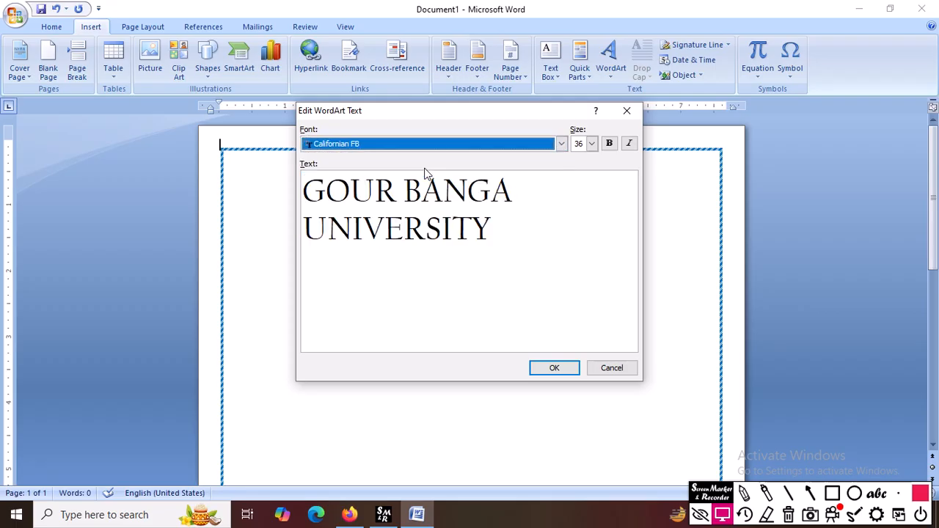
Set the WordArt text to bold Arial Unicode MS at size 36 and insert it on the page.
{"action": "left_click", "coordinate": [561, 144]}
{"action": "left_click_drag", "start_coordinate": [562, 184], "coordinate": [562, 164]}
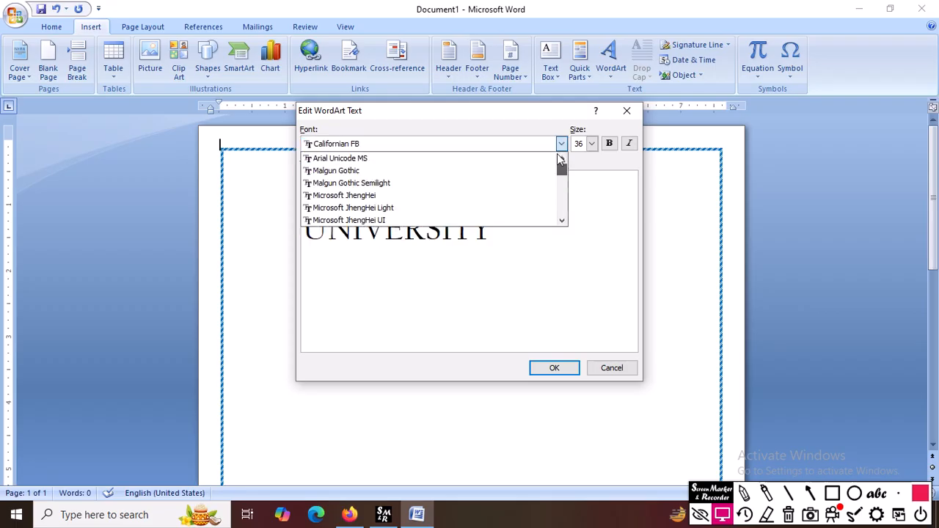
{"action": "left_click", "coordinate": [381, 158]}
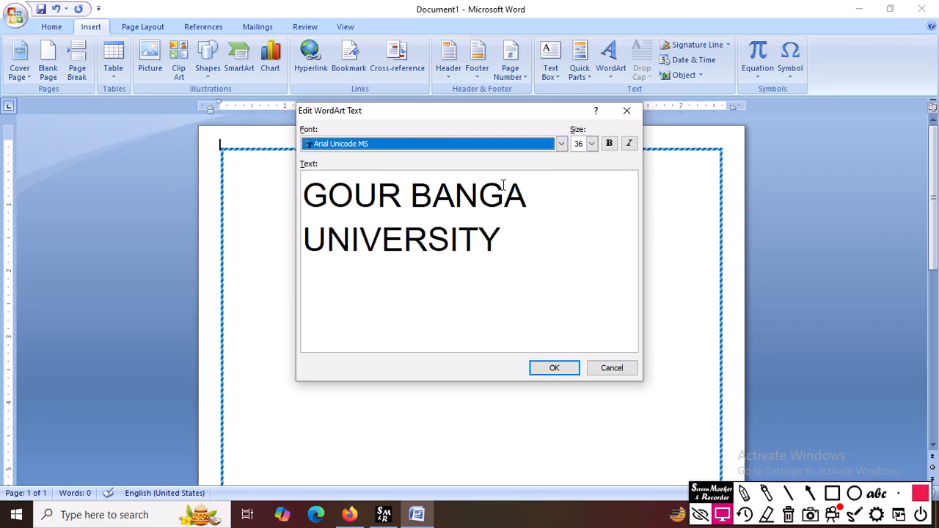
{"action": "left_click", "coordinate": [591, 144]}
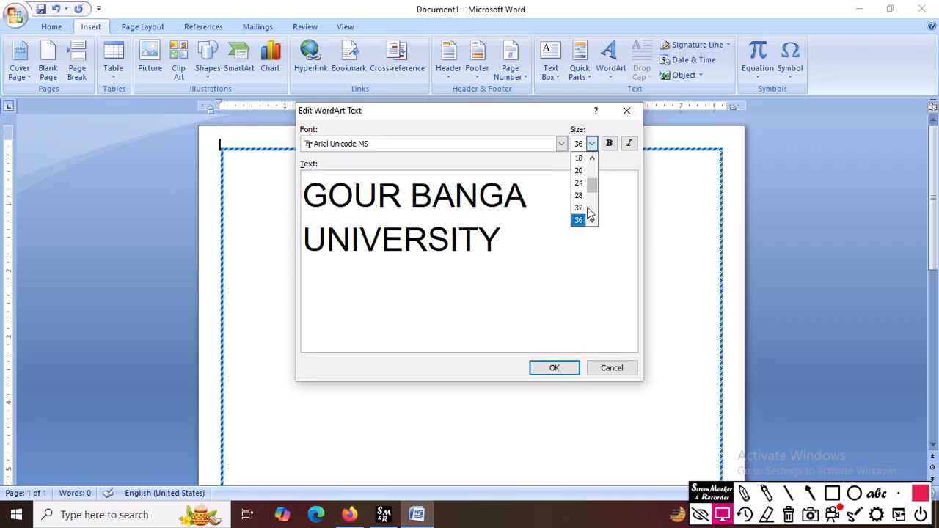
{"action": "left_click", "coordinate": [587, 213]}
{"action": "left_click", "coordinate": [609, 144]}
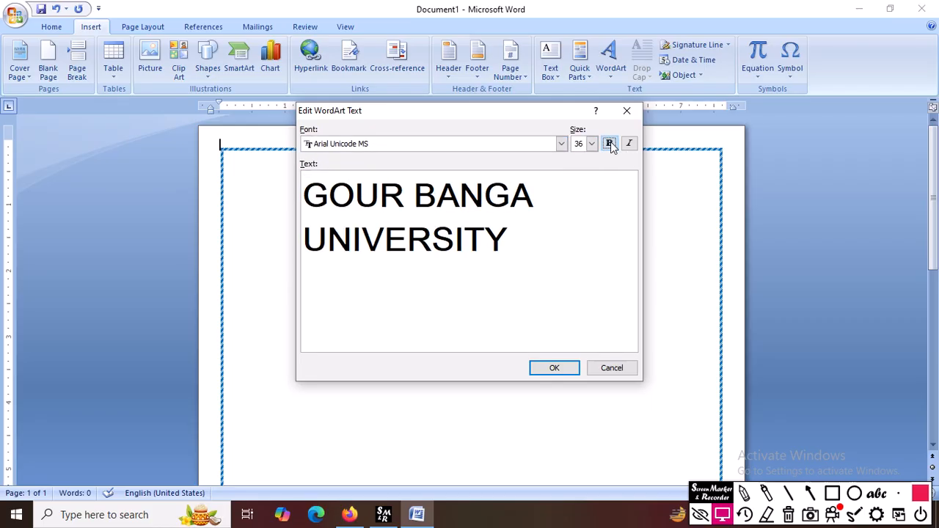
{"action": "left_click", "coordinate": [544, 369]}
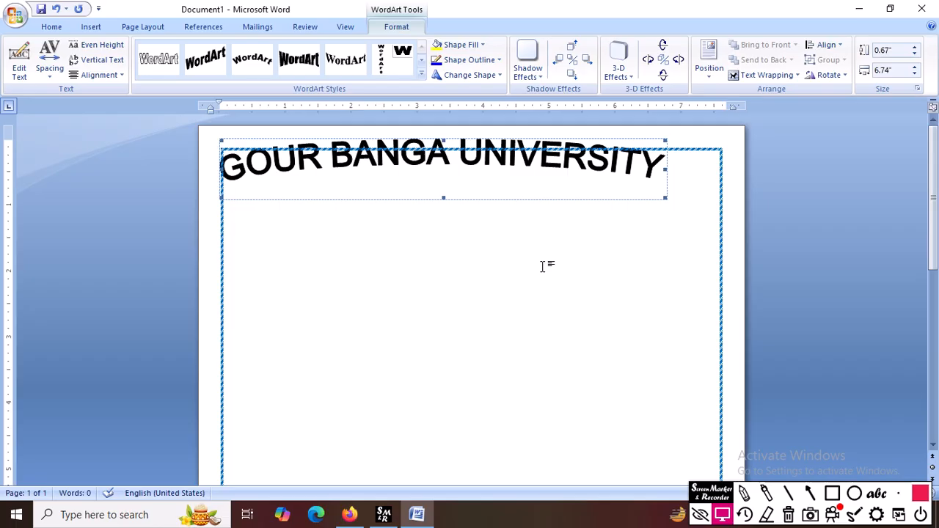
Format the GOUR BANGA UNIVERSITY WordArt with a red fill and a light blue line color.
{"action": "left_click", "coordinate": [488, 187]}
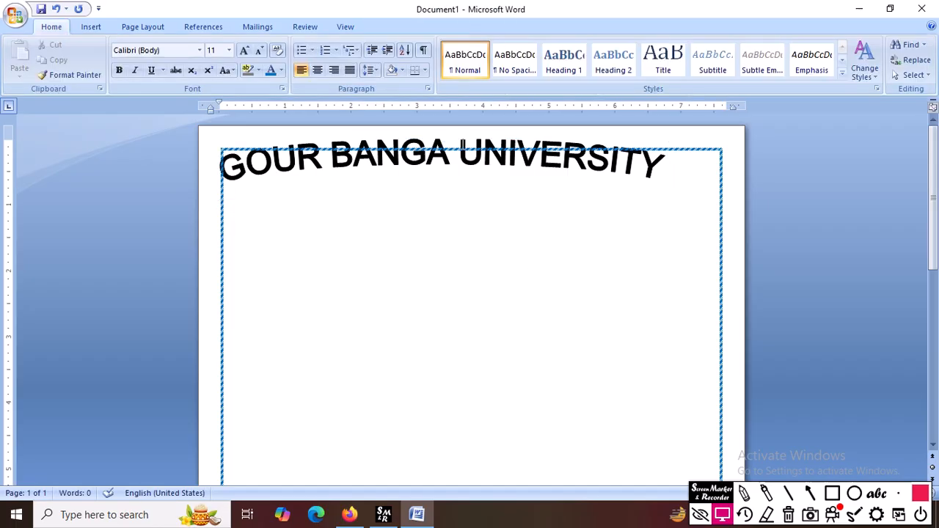
{"action": "left_click", "coordinate": [452, 154]}
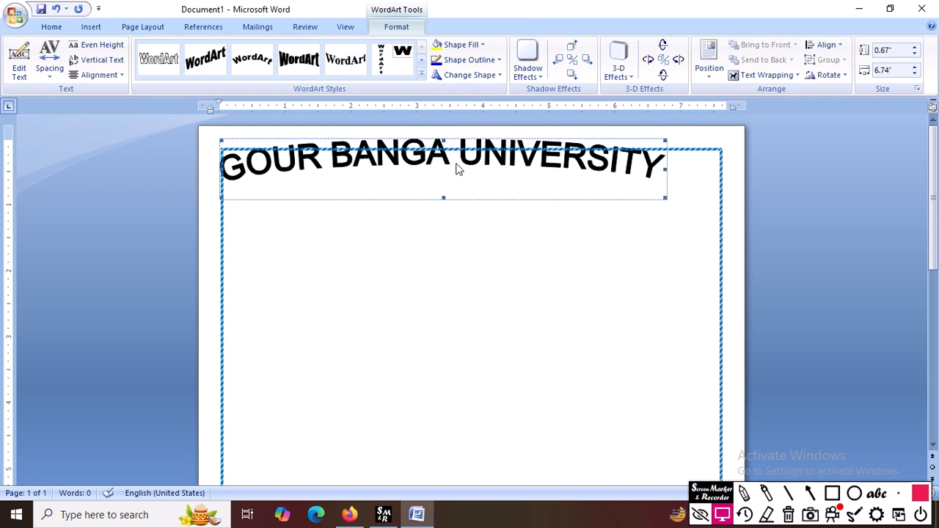
{"action": "right_click", "coordinate": [456, 169]}
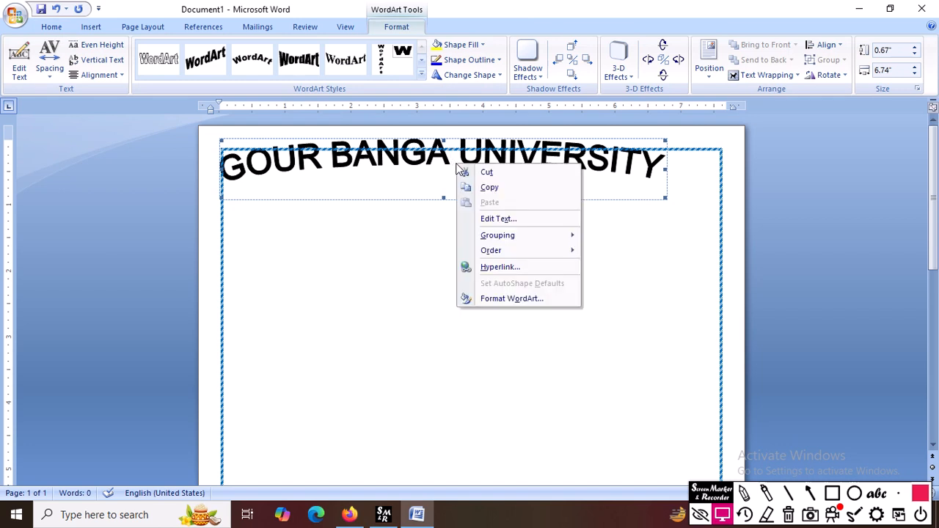
{"action": "left_click", "coordinate": [508, 301]}
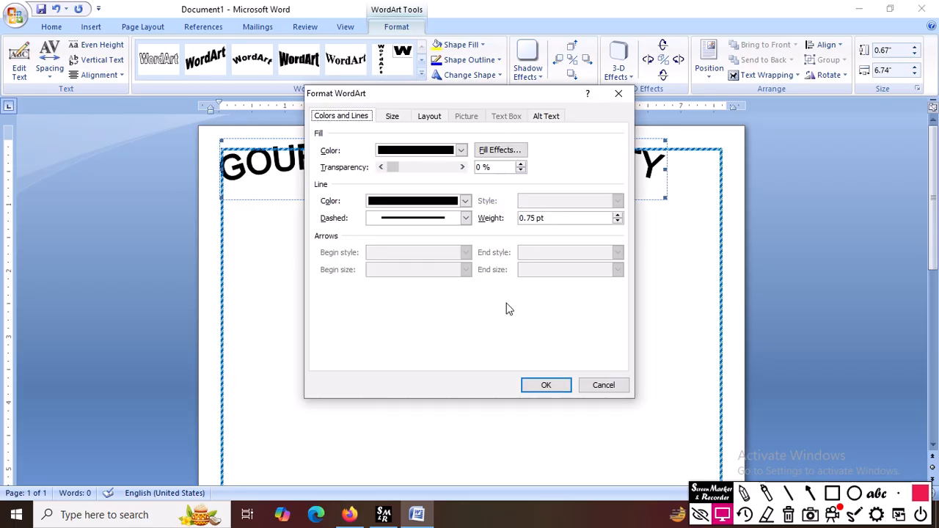
{"action": "left_click", "coordinate": [410, 150]}
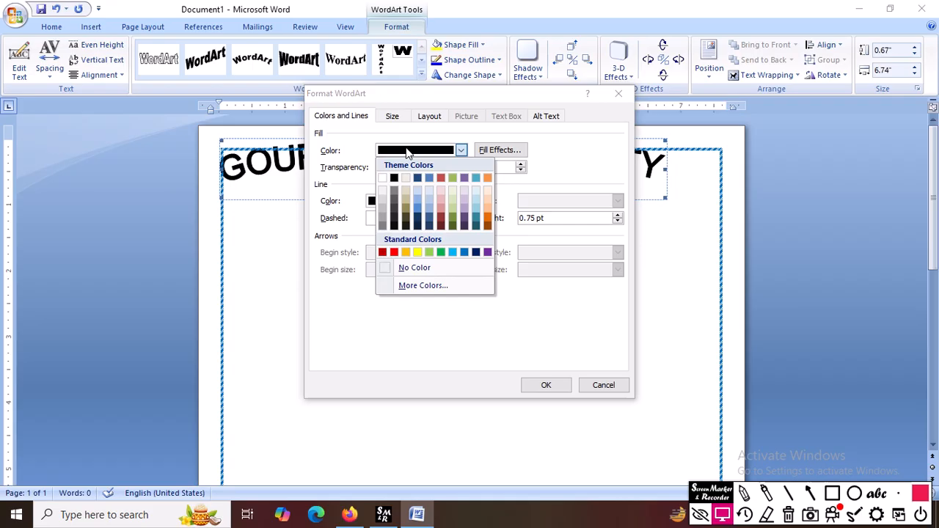
{"action": "left_click", "coordinate": [395, 253]}
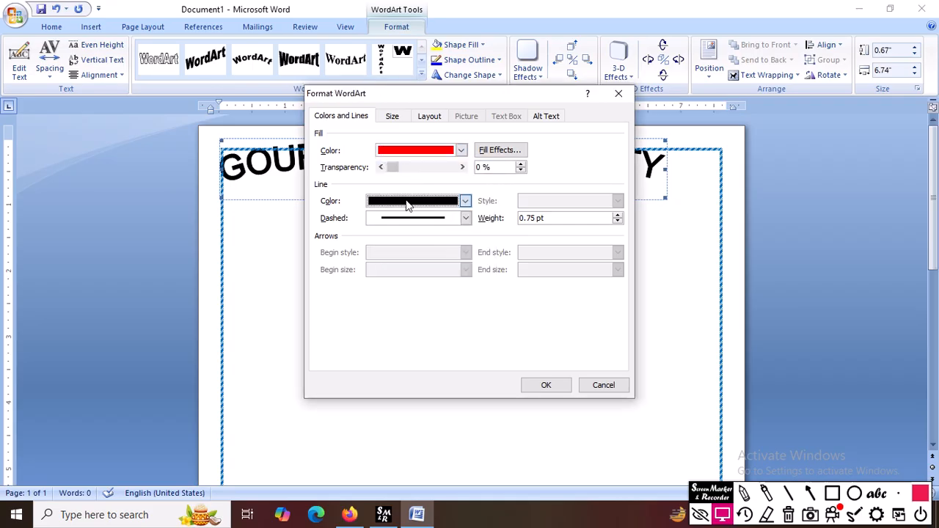
{"action": "left_click", "coordinate": [407, 202]}
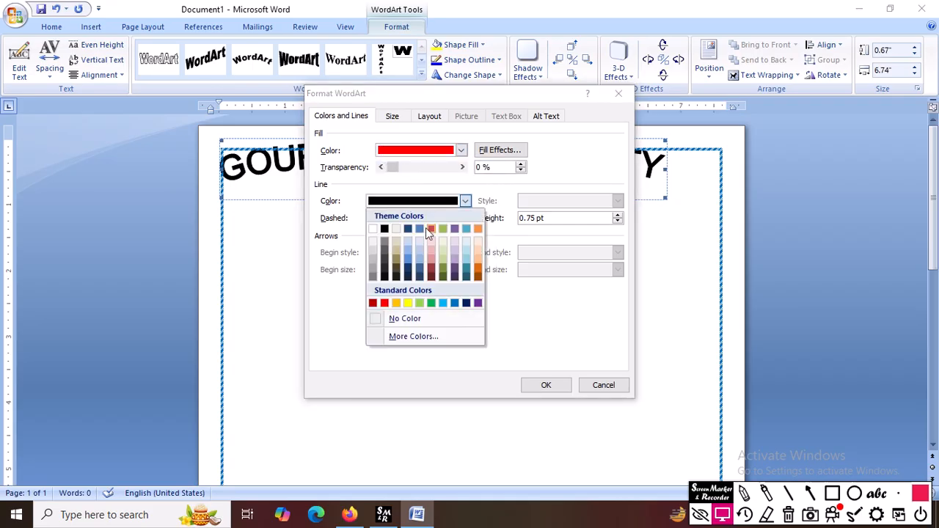
{"action": "left_click", "coordinate": [442, 303]}
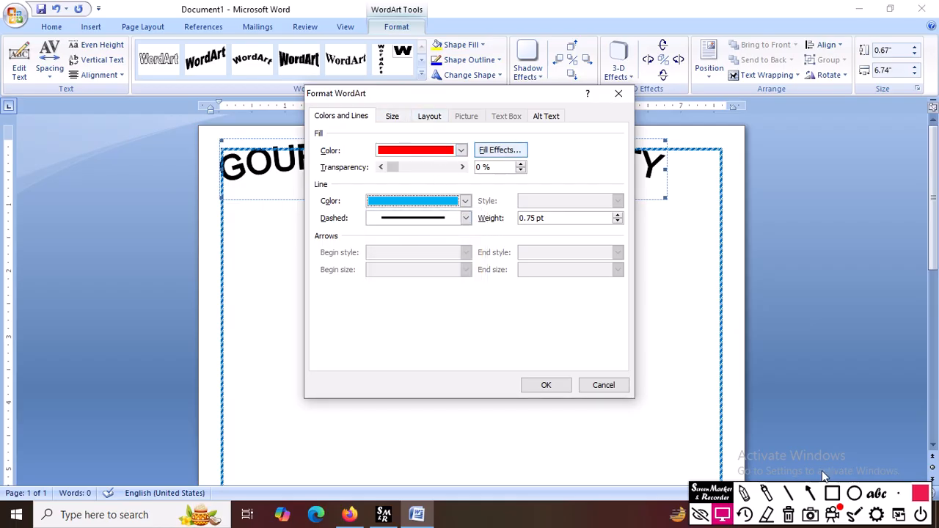
{"action": "left_click", "coordinate": [831, 494]}
{"action": "left_click_drag", "start_coordinate": [410, 109], "coordinate": [453, 124]}
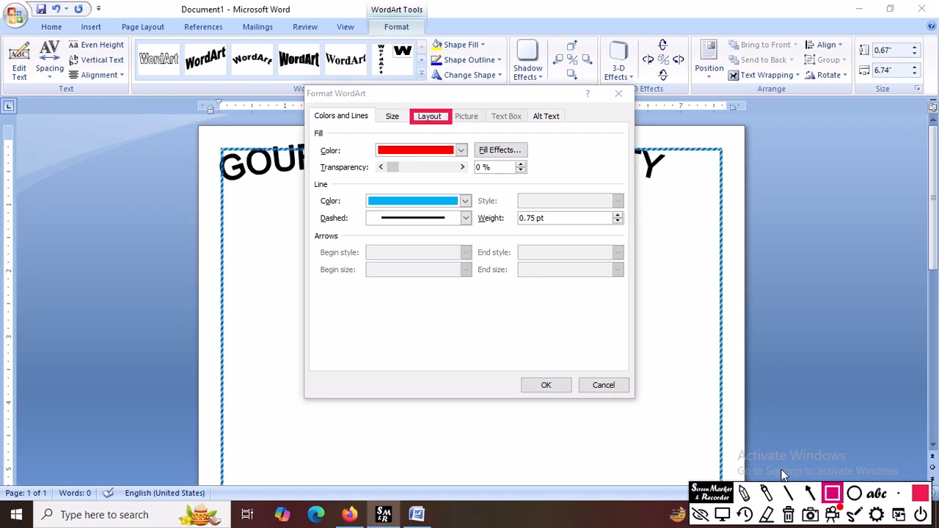
{"action": "left_click", "coordinate": [788, 514]}
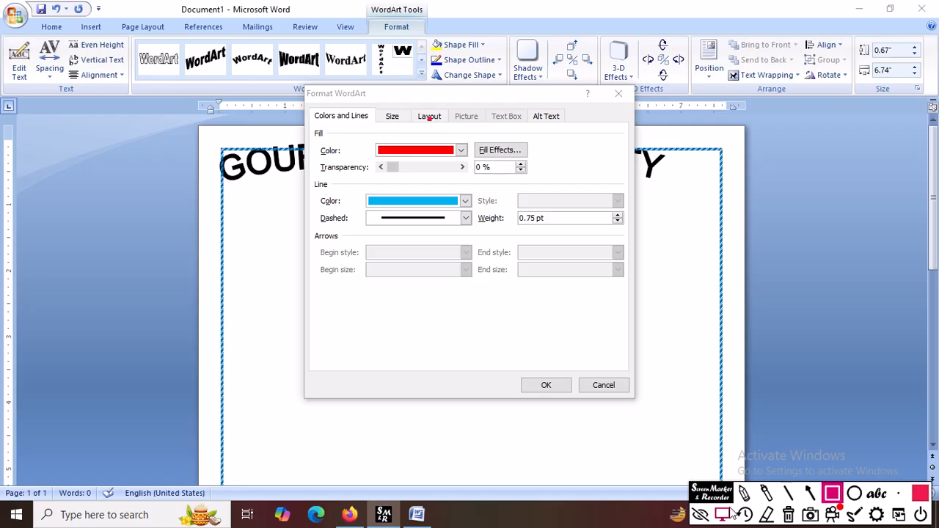
{"action": "left_click", "coordinate": [727, 515]}
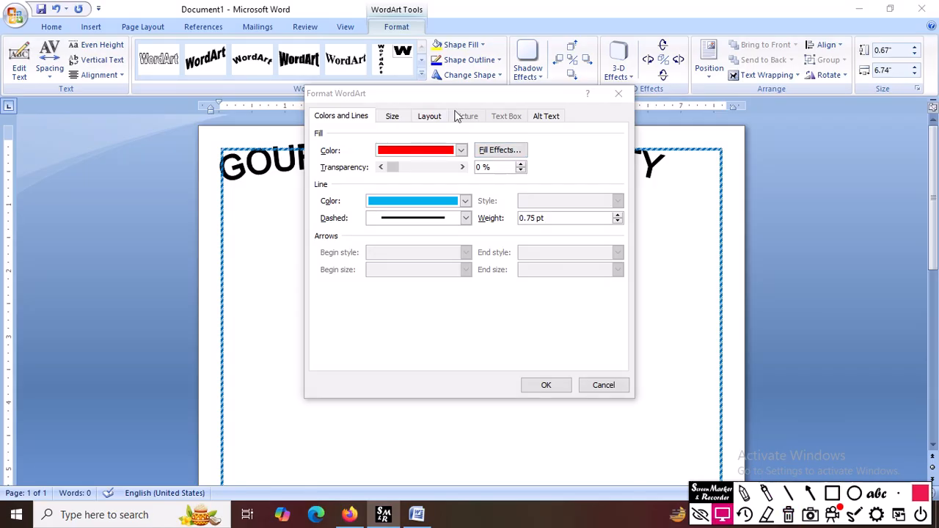
Set the WordArt's wrapping style to Tight with Center horizontal alignment and apply the formatting.
{"action": "left_click", "coordinate": [430, 116]}
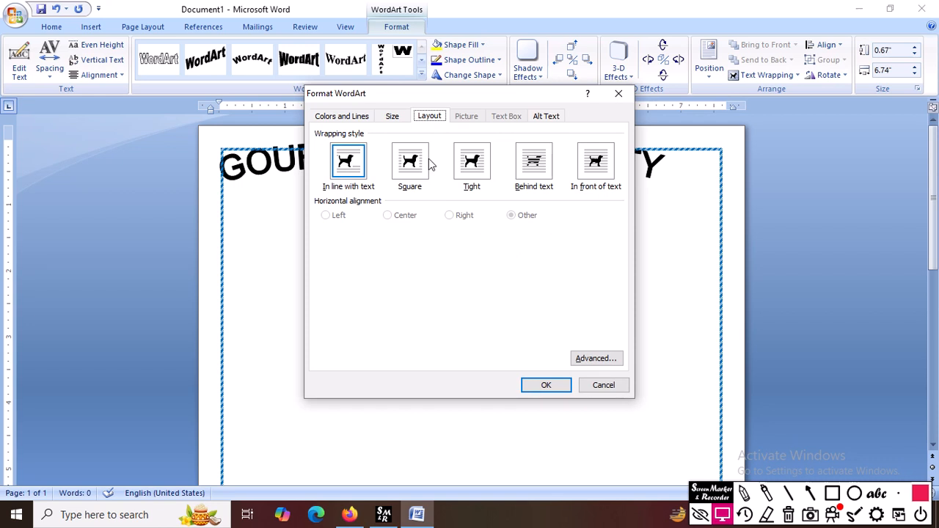
{"action": "left_click", "coordinate": [469, 166]}
{"action": "left_click", "coordinate": [403, 218]}
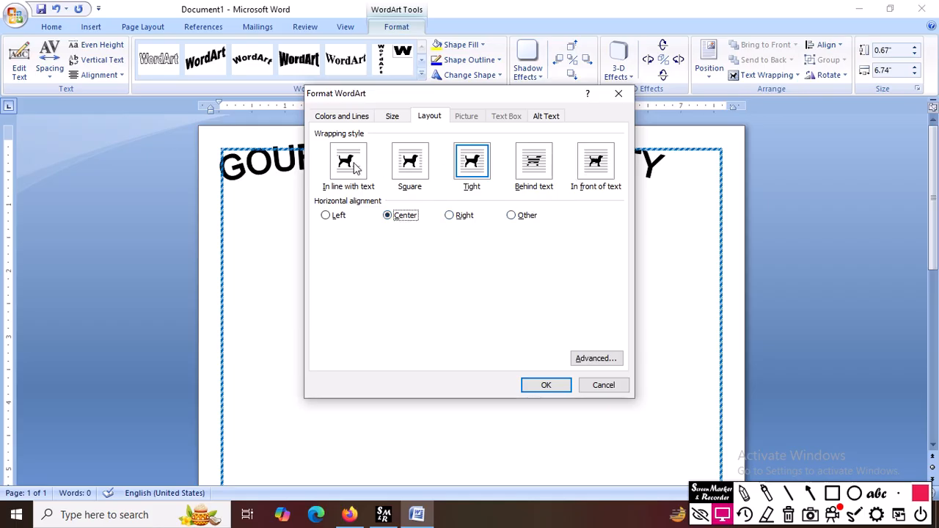
{"action": "left_click", "coordinate": [556, 389]}
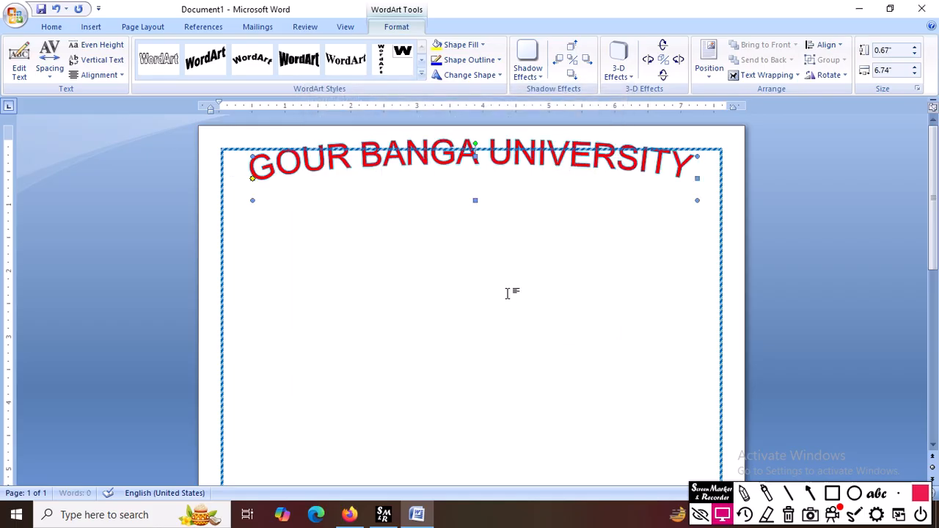
Resize the WordArt to about 2.1" high by 5.03" wide and center it just inside the page border's upper edge.
{"action": "left_click_drag", "start_coordinate": [475, 201], "coordinate": [469, 308]}
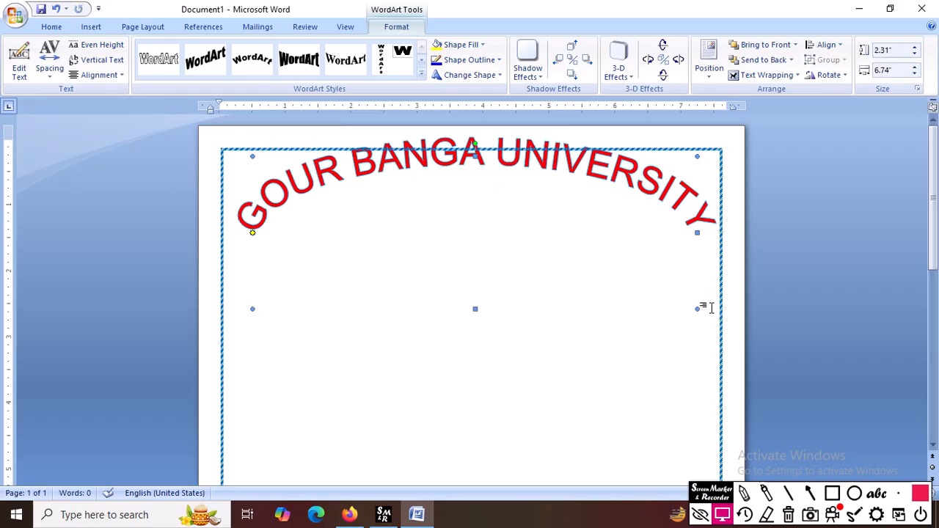
{"action": "left_click_drag", "start_coordinate": [695, 311], "coordinate": [584, 294]}
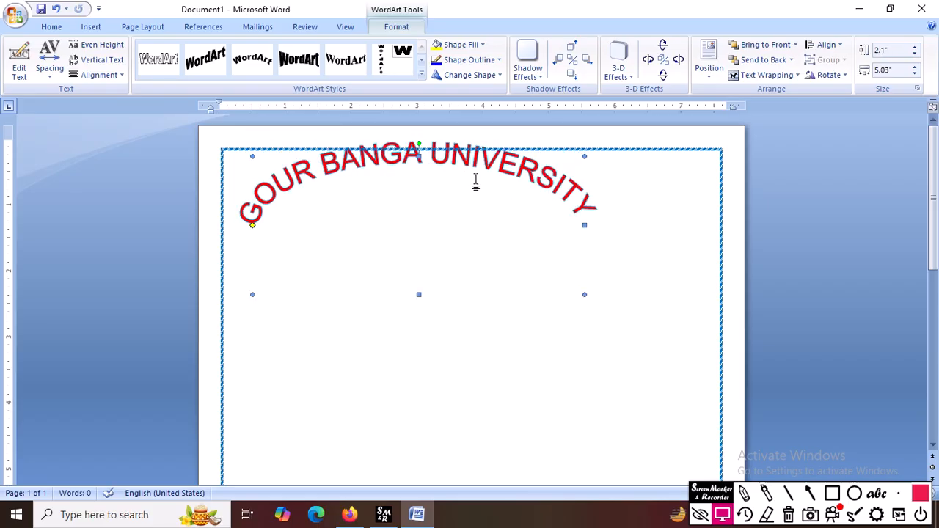
{"action": "left_click_drag", "start_coordinate": [438, 163], "coordinate": [495, 181]}
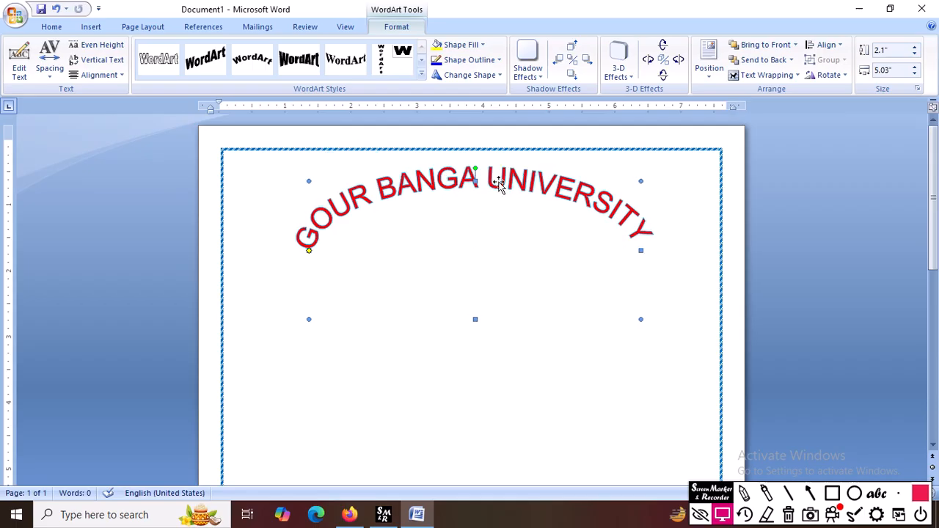
{"action": "left_click_drag", "start_coordinate": [449, 181], "coordinate": [445, 189]}
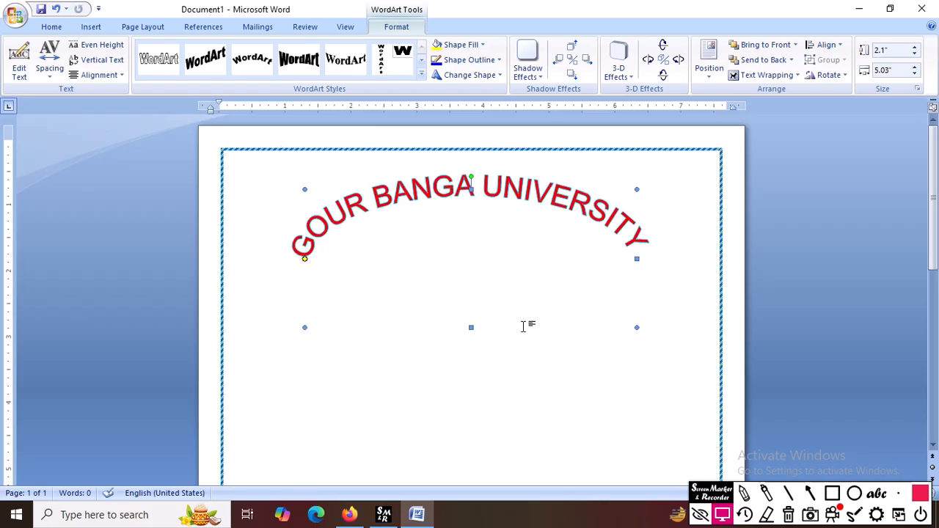
{"action": "left_click", "coordinate": [523, 371]}
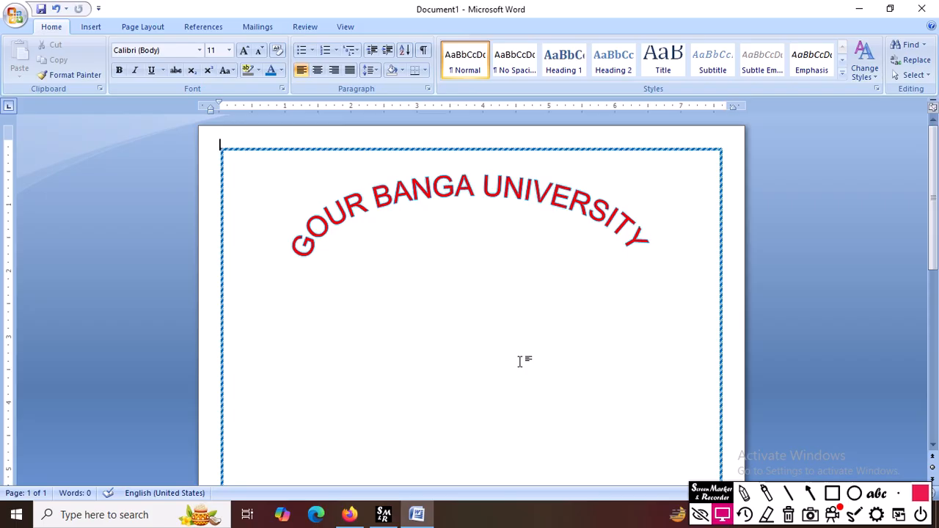
{"action": "left_click", "coordinate": [92, 27]}
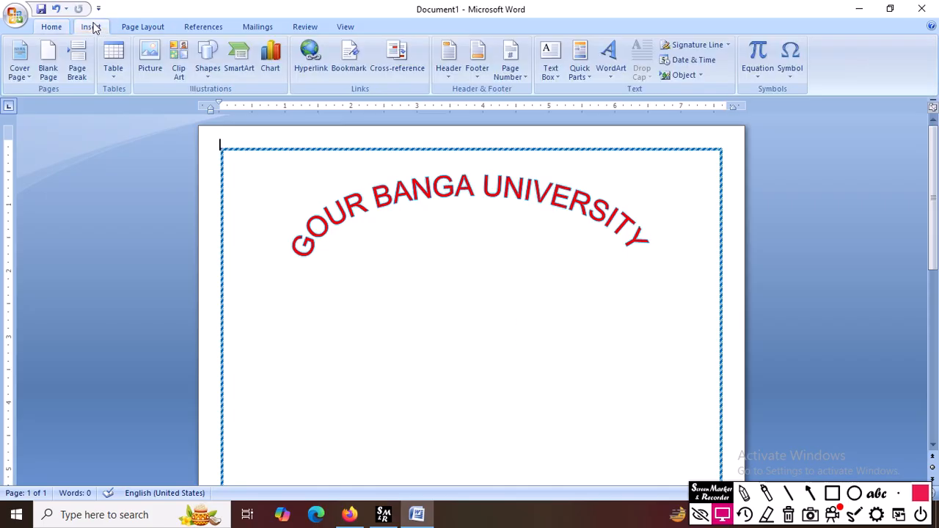
{"action": "left_click", "coordinate": [150, 66]}
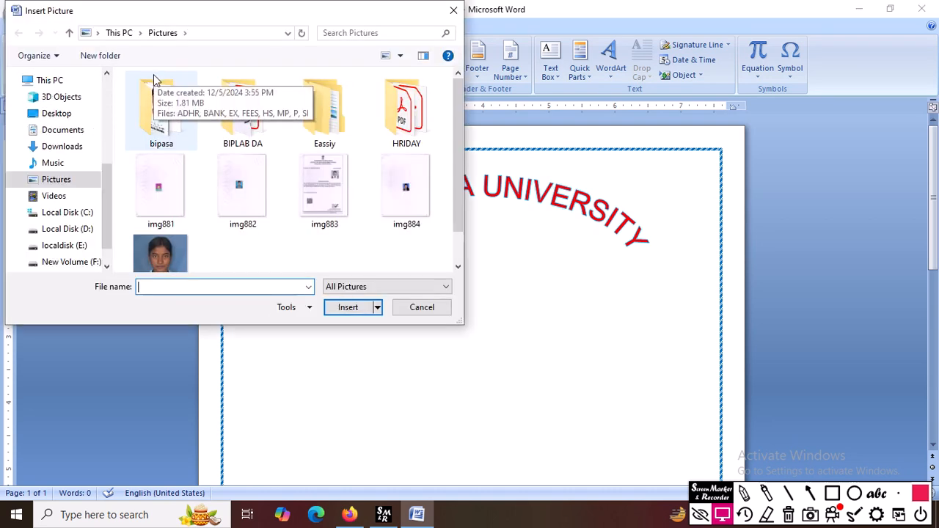
{"action": "left_click", "coordinate": [80, 230]}
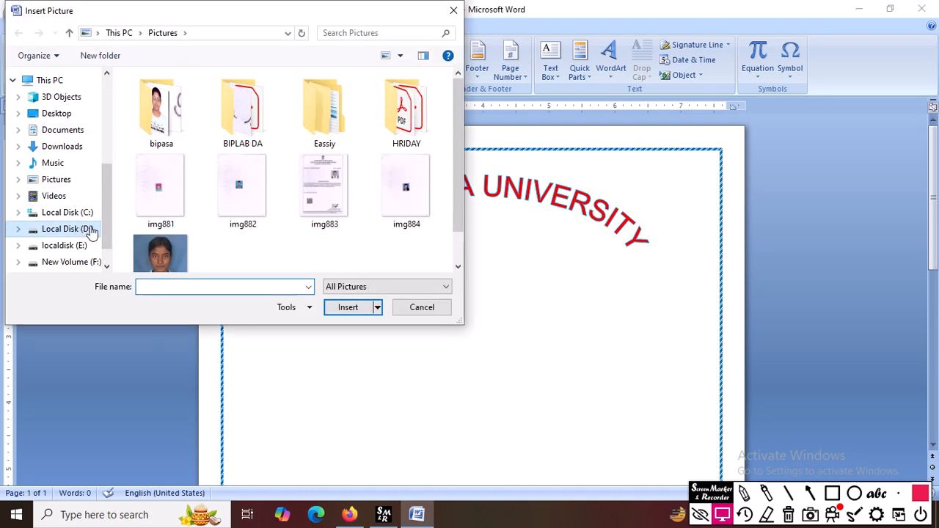
{"action": "double_click", "coordinate": [193, 226]}
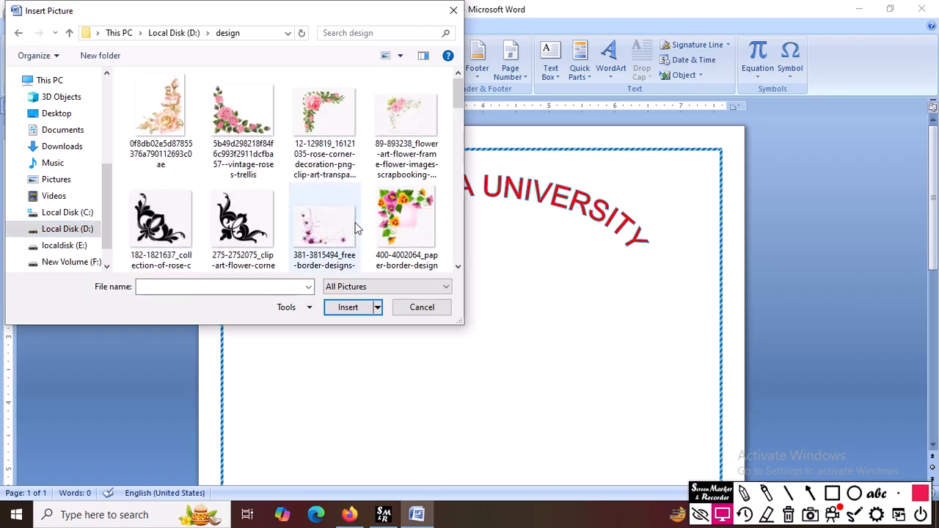
{"action": "scroll", "coordinate": [286, 199], "scroll_direction": "down", "scroll_amount": 1}
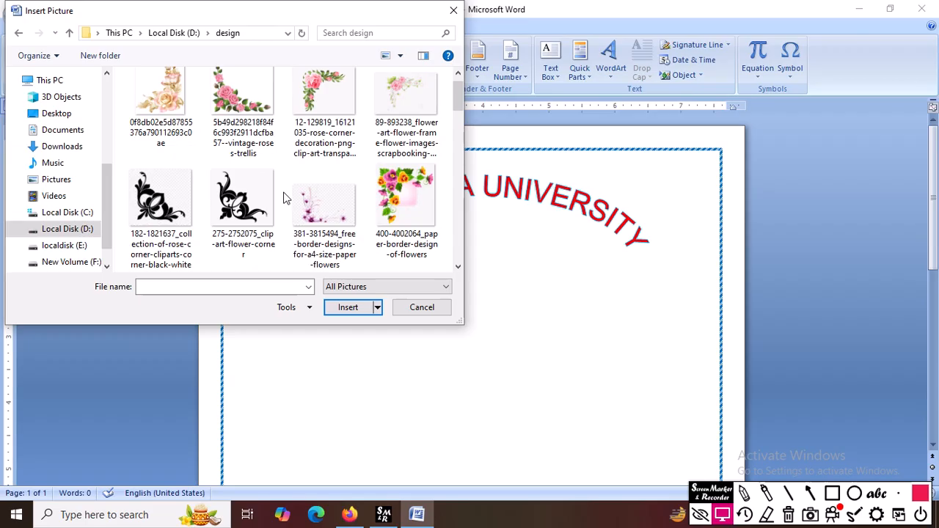
{"action": "scroll", "coordinate": [285, 196], "scroll_direction": "down", "scroll_amount": 3}
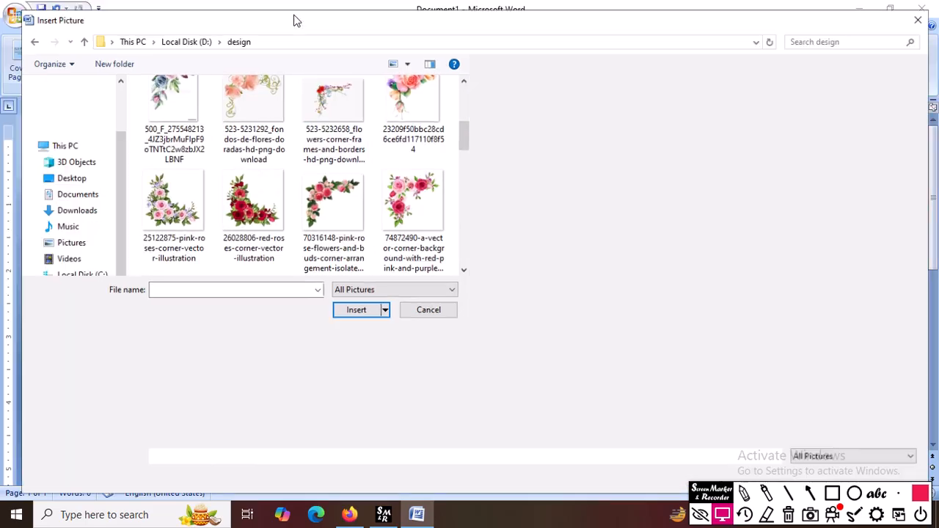
{"action": "double_click", "coordinate": [294, 16]}
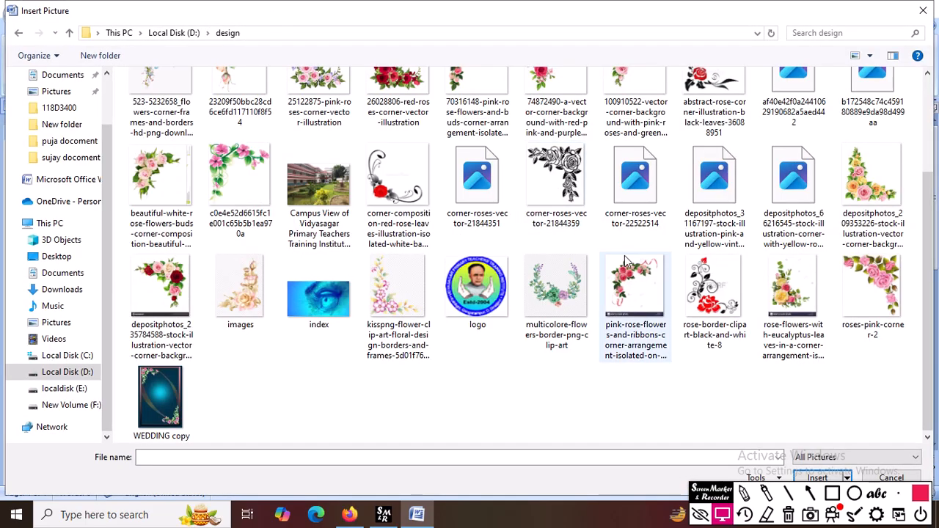
{"action": "scroll", "coordinate": [625, 261], "scroll_direction": "up", "scroll_amount": 2}
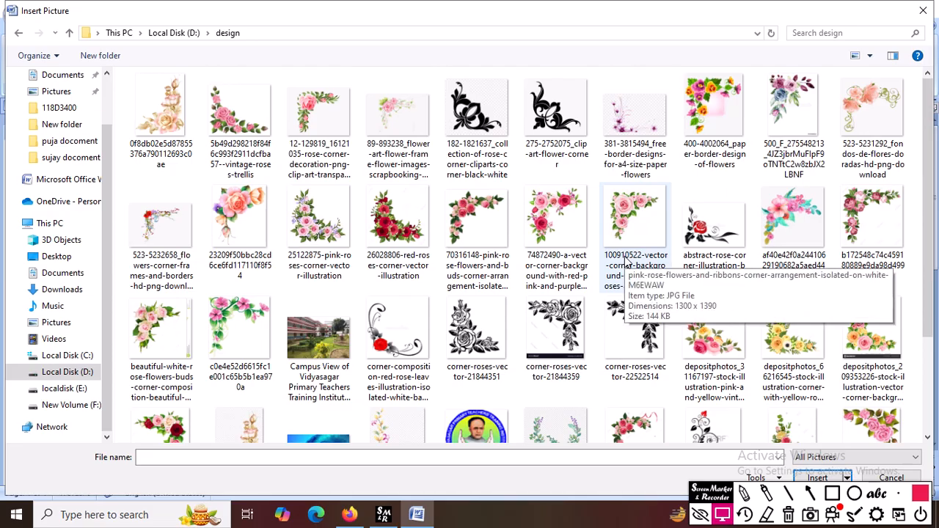
{"action": "scroll", "coordinate": [625, 260], "scroll_direction": "down", "scroll_amount": 2}
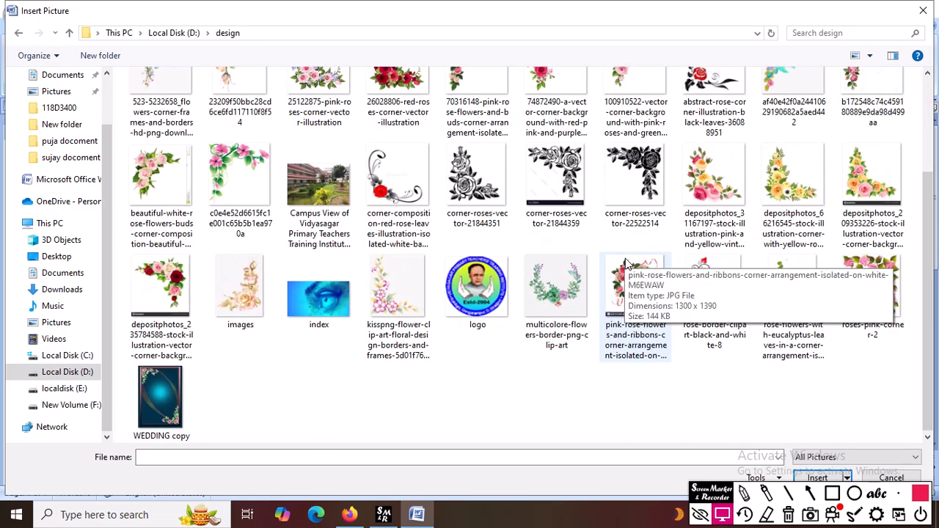
{"action": "scroll", "coordinate": [625, 260], "scroll_direction": "up", "scroll_amount": 2}
{"action": "double_click", "coordinate": [710, 121]}
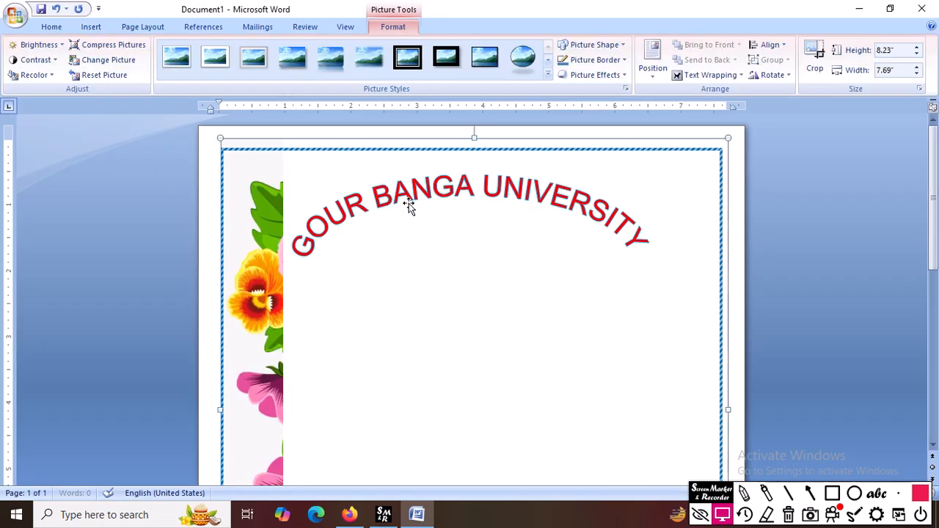
Set the text wrapping of the inserted flower picture to Tight.
{"action": "right_click", "coordinate": [253, 219]}
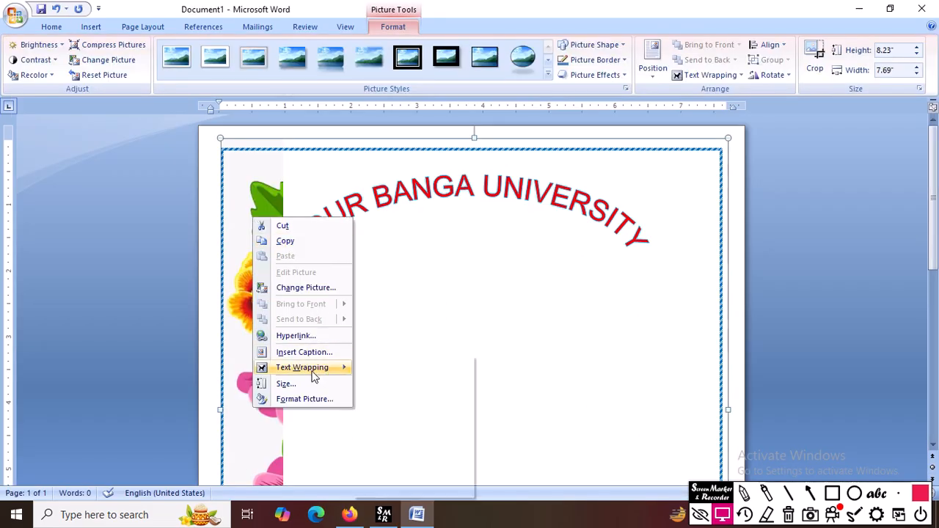
{"action": "mouse_move", "coordinate": [312, 374]}
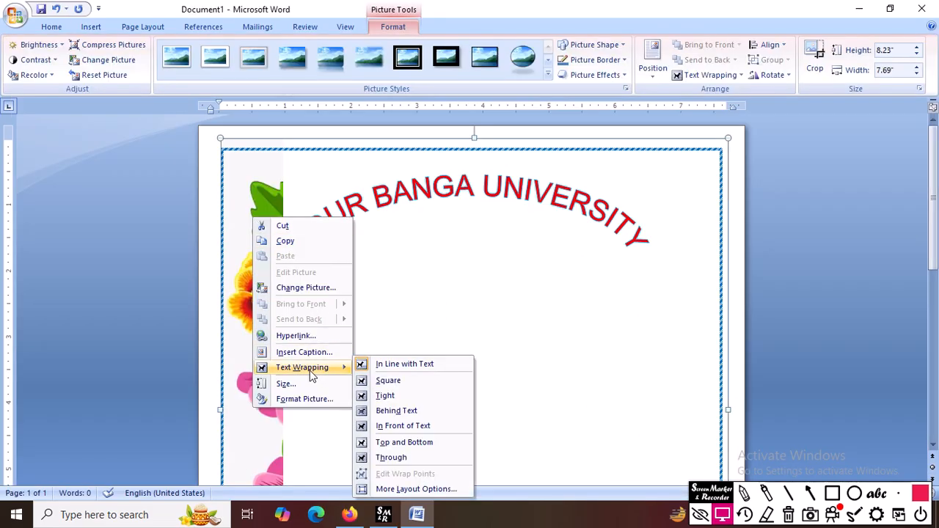
{"action": "left_click", "coordinate": [394, 395]}
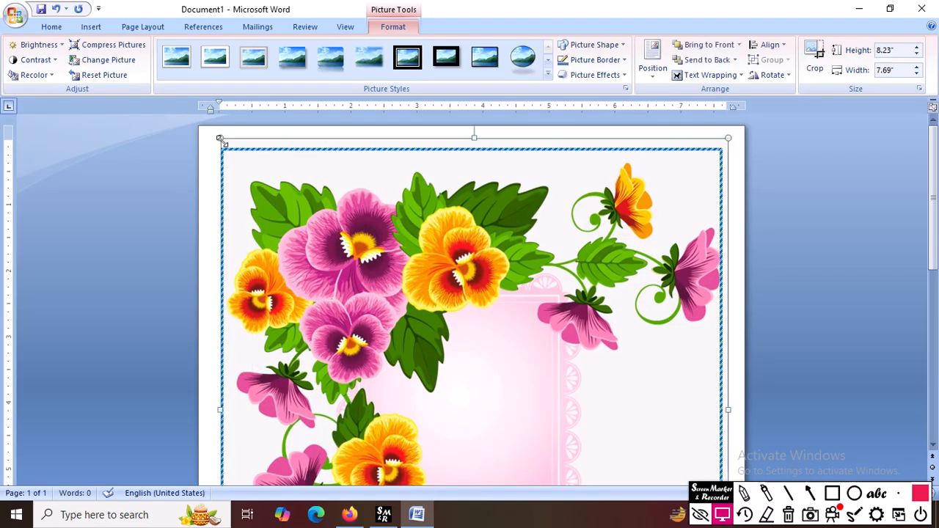
Shrink the flower picture to about 2.43" high by 2.27" wide and place it inside the page border's upper-left corner.
{"action": "left_click_drag", "start_coordinate": [219, 138], "coordinate": [366, 172]}
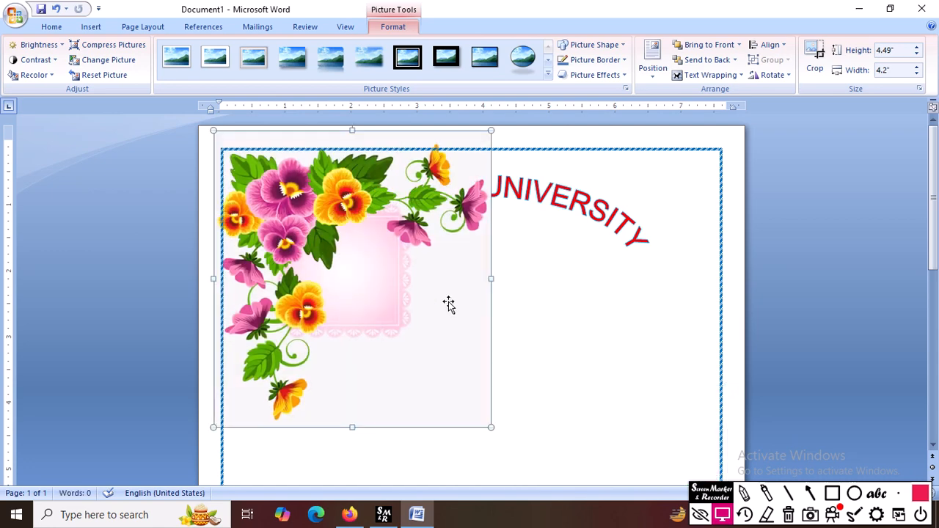
{"action": "left_click_drag", "start_coordinate": [491, 427], "coordinate": [363, 288]}
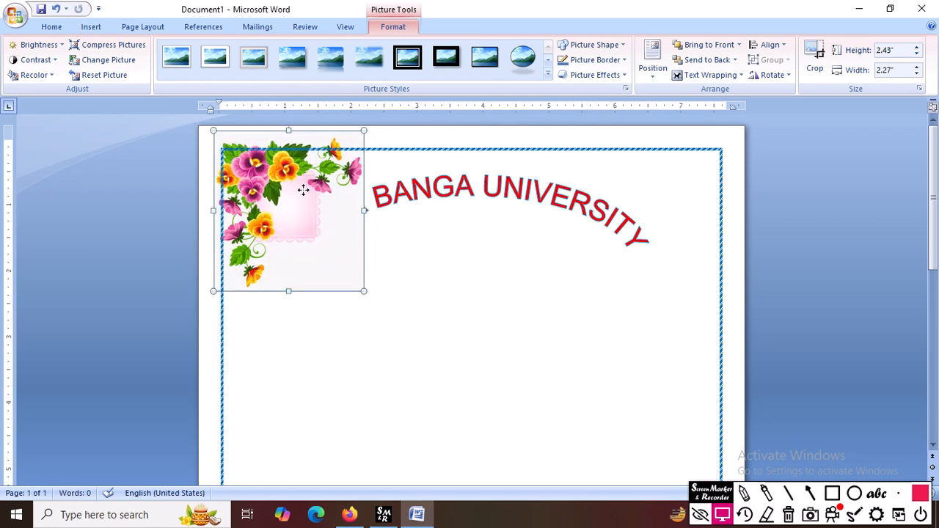
{"action": "left_click_drag", "start_coordinate": [303, 190], "coordinate": [312, 211]}
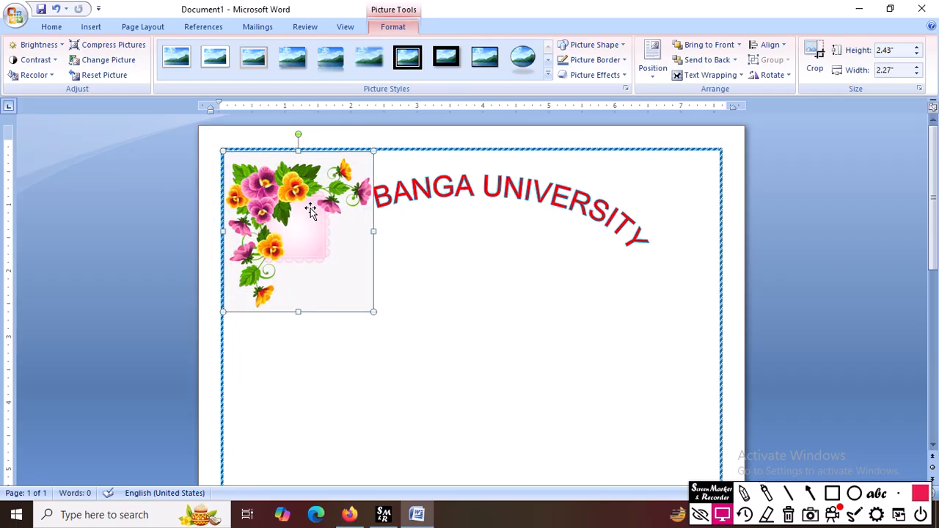
Set the GOUR BANGA UNIVERSITY WordArt's wrapping style to In front of text.
{"action": "right_click", "coordinate": [420, 190]}
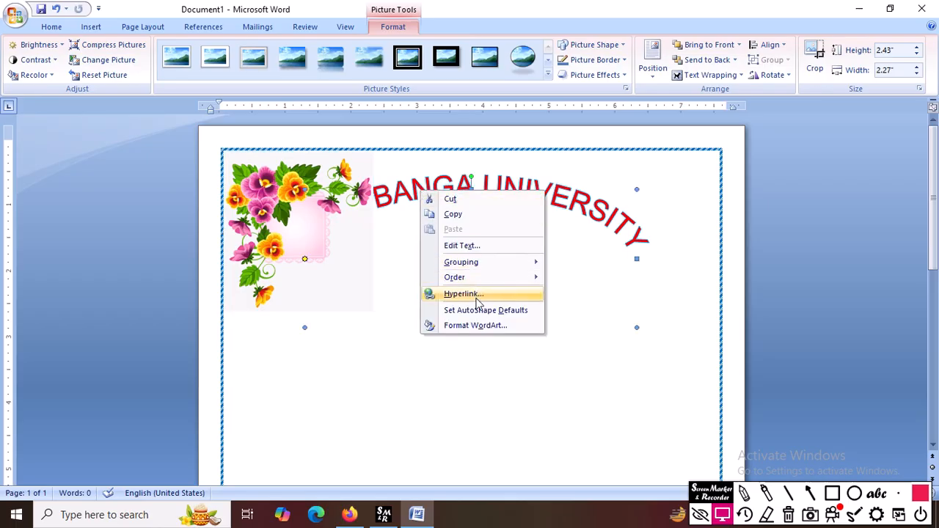
{"action": "left_click", "coordinate": [470, 328]}
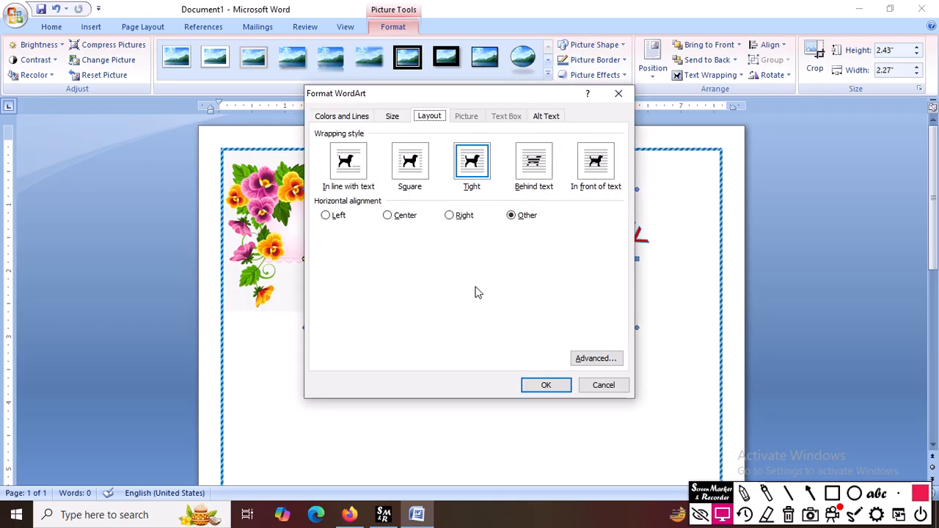
{"action": "left_click", "coordinate": [595, 169]}
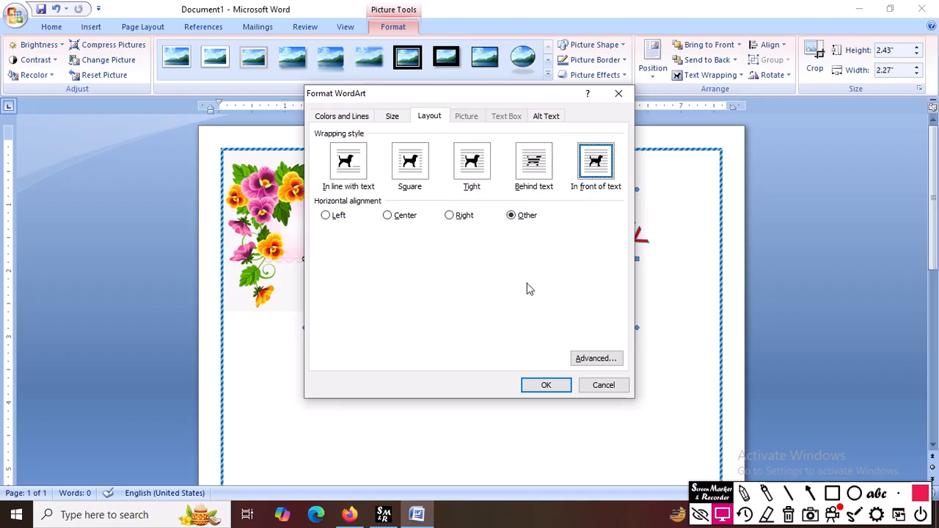
{"action": "left_click", "coordinate": [545, 385]}
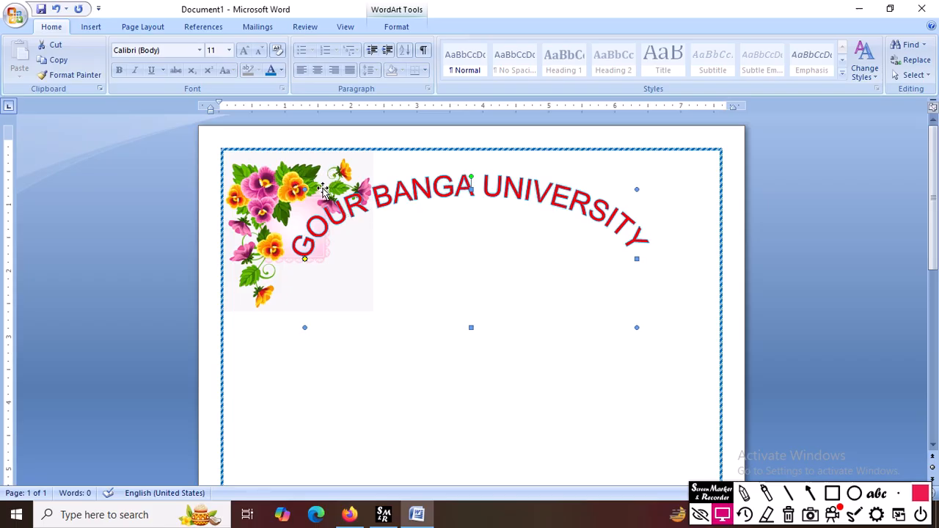
Duplicate the flower picture and place the copy in the page border's upper-right corner.
{"action": "right_click", "coordinate": [285, 190]}
{"action": "left_click", "coordinate": [314, 212]}
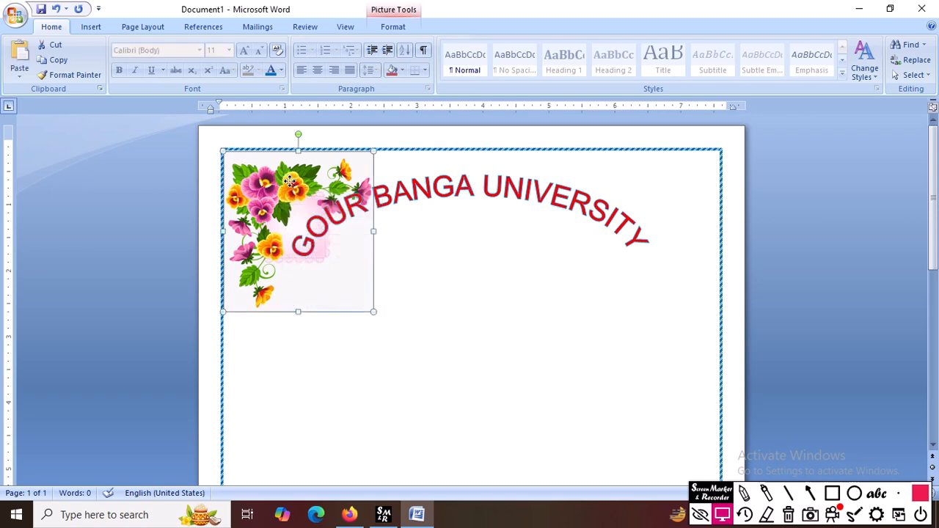
{"action": "right_click", "coordinate": [295, 181]}
{"action": "left_click", "coordinate": [315, 218]}
{"action": "left_click_drag", "start_coordinate": [342, 197], "coordinate": [619, 189]}
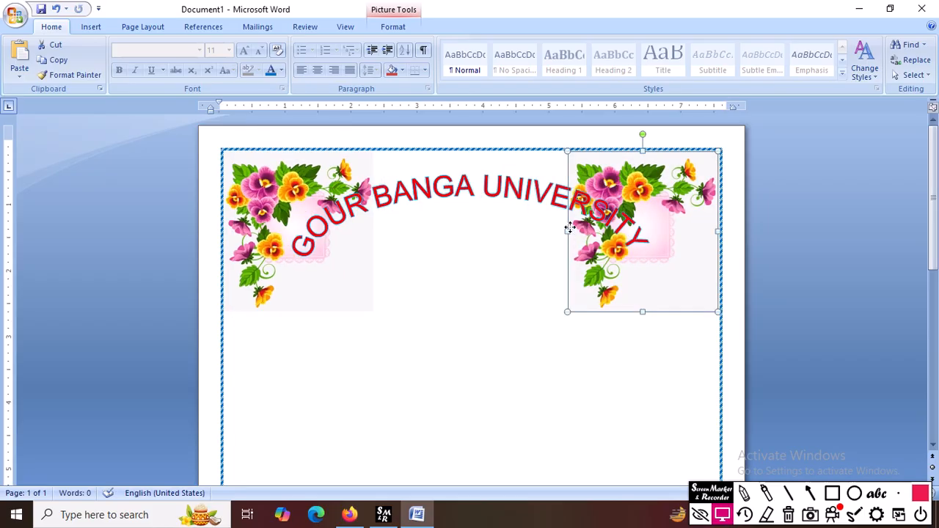
Mirror the copied flower picture horizontally and fit it inside the border's upper-right corner.
{"action": "left_click_drag", "start_coordinate": [565, 232], "coordinate": [755, 221]}
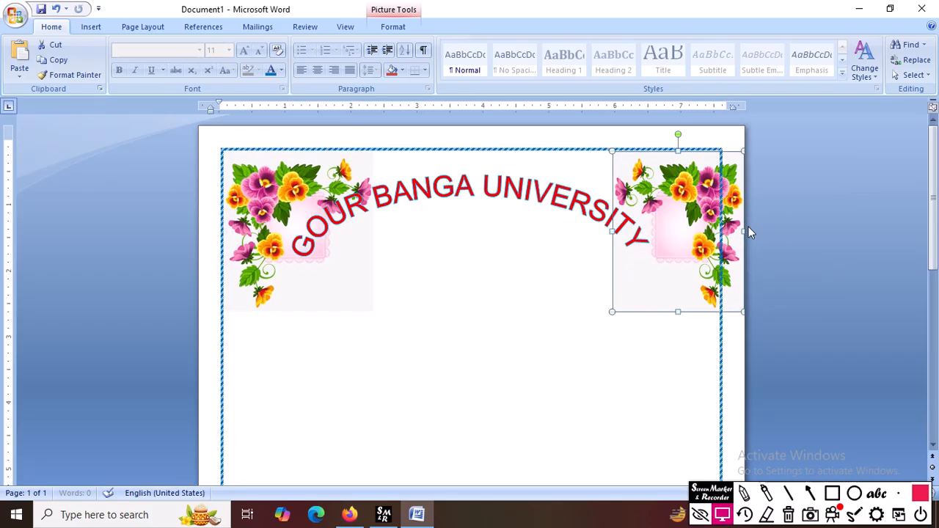
{"action": "left_click_drag", "start_coordinate": [681, 219], "coordinate": [656, 220]}
{"action": "left_click_drag", "start_coordinate": [585, 231], "coordinate": [561, 230]}
{"action": "left_click", "coordinate": [490, 315]}
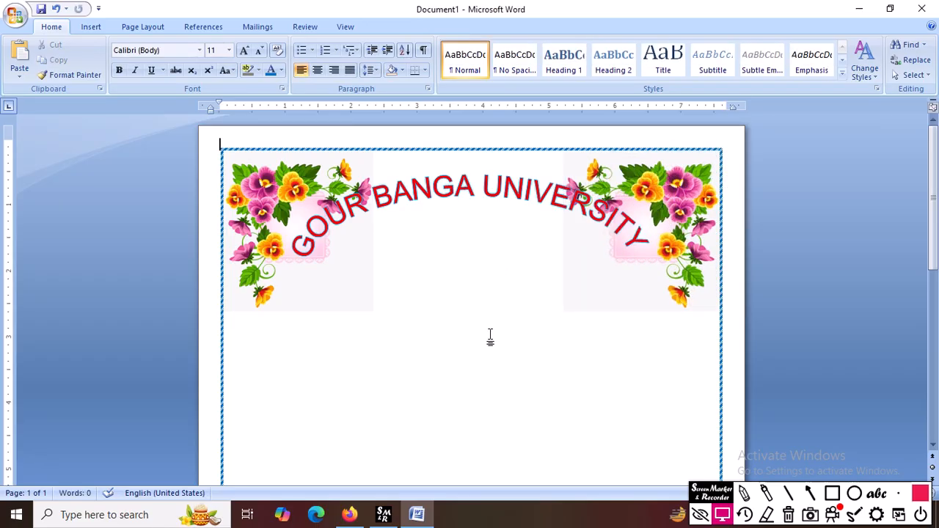
Remove the word BANGA from the heading WordArt's text so it reads GOUR UNIVERSITY.
{"action": "left_click", "coordinate": [458, 186]}
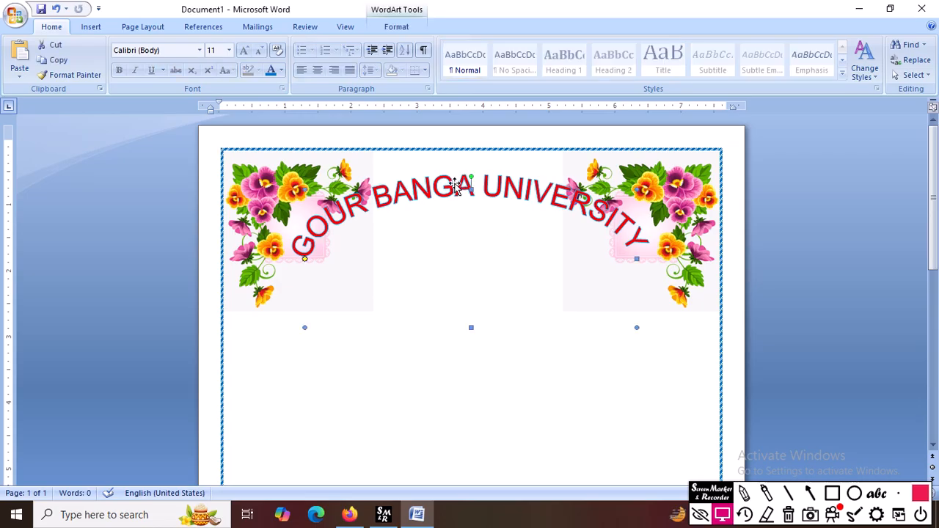
{"action": "right_click", "coordinate": [450, 189]}
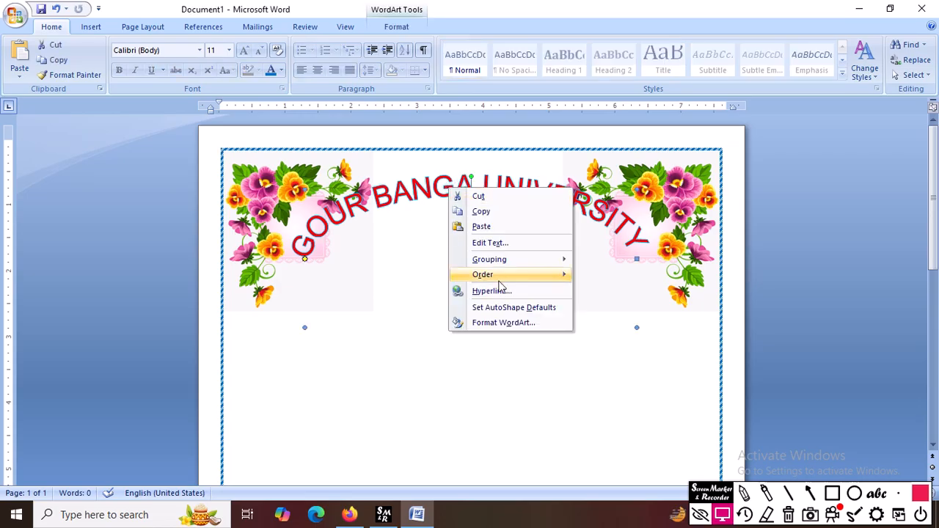
{"action": "left_click", "coordinate": [497, 243]}
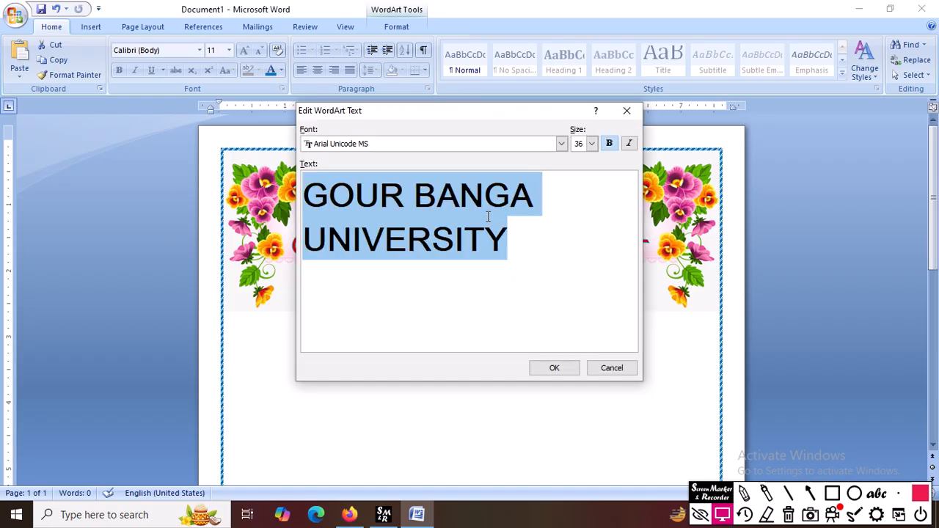
{"action": "left_click", "coordinate": [527, 233]}
{"action": "left_click_drag", "start_coordinate": [546, 195], "coordinate": [412, 195]}
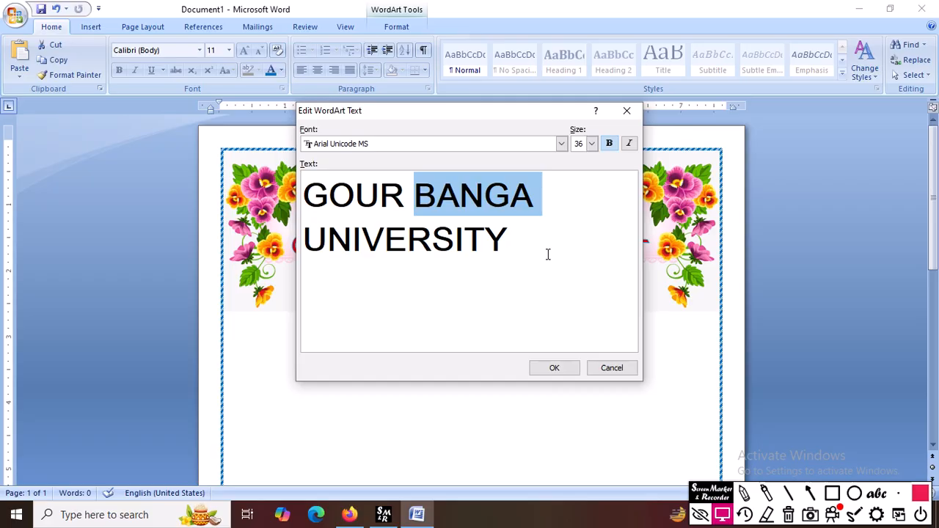
{"action": "key", "text": "Delete"}
Try the fonts Microsoft JhengHei UI Light, MingLiU_HKSCS-ExtB and MingLiU-ExtB on the WordArt text.
{"action": "triple_click", "coordinate": [528, 194]}
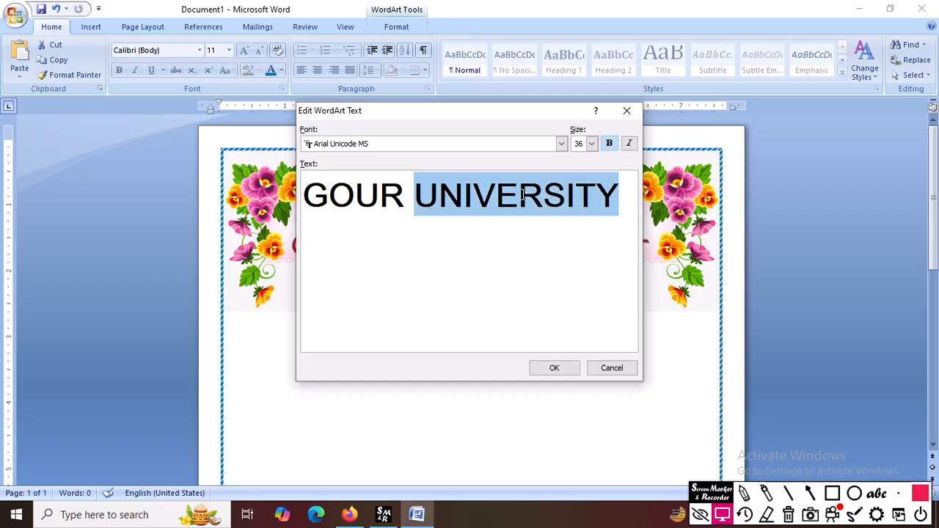
{"action": "left_click", "coordinate": [562, 144]}
{"action": "scroll", "coordinate": [436, 184], "scroll_direction": "down", "scroll_amount": 2}
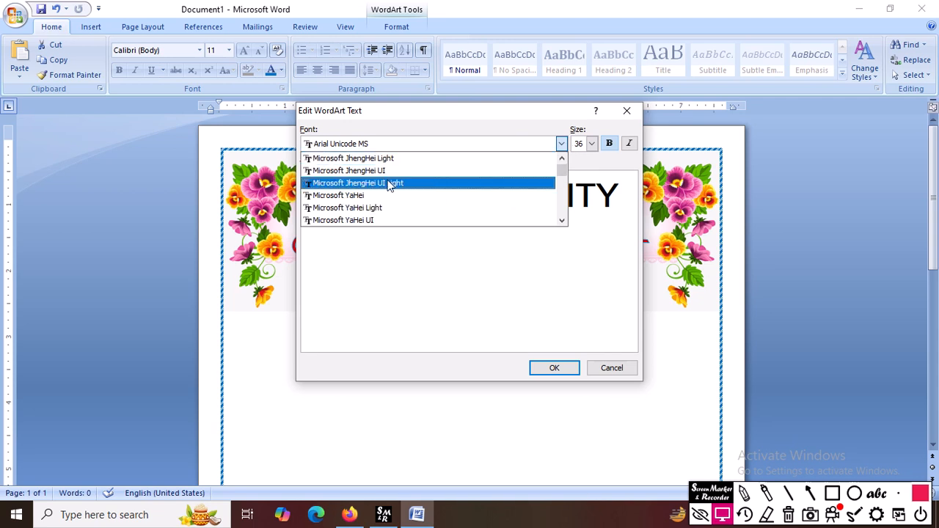
{"action": "left_click", "coordinate": [436, 180]}
{"action": "left_click", "coordinate": [562, 144]}
{"action": "scroll", "coordinate": [466, 178], "scroll_direction": "down", "scroll_amount": 2}
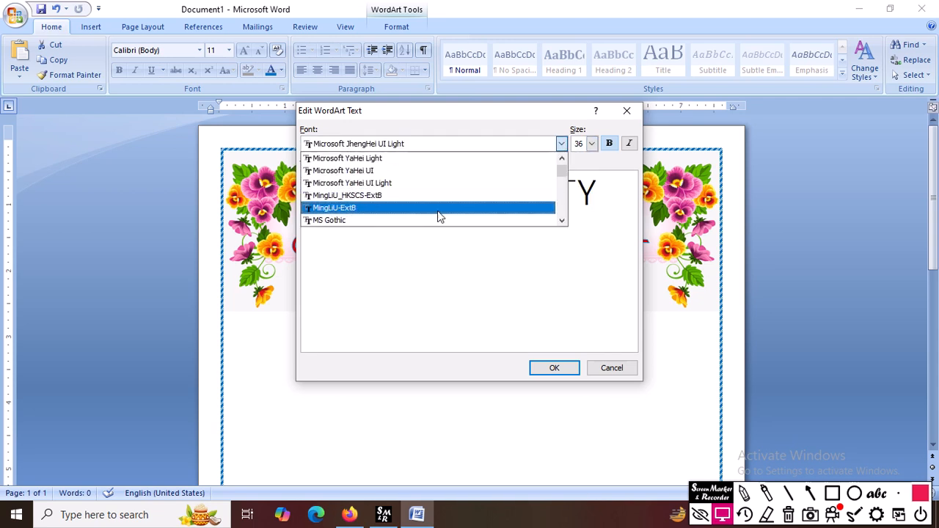
{"action": "left_click", "coordinate": [429, 202]}
{"action": "left_click", "coordinate": [562, 144]}
{"action": "scroll", "coordinate": [430, 189], "scroll_direction": "down", "scroll_amount": 1}
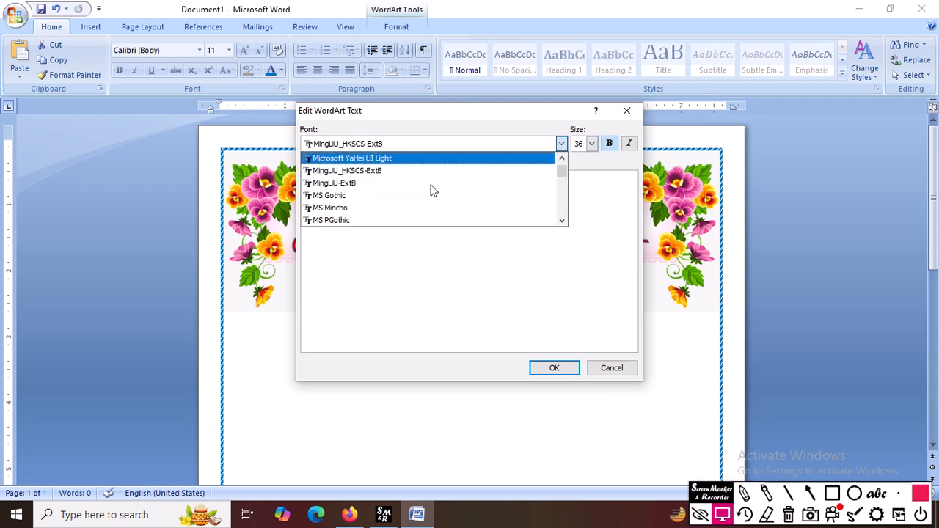
{"action": "left_click", "coordinate": [412, 189]}
Set the WordArt font to MS Gothic, toggle its bold formatting and apply the text changes.
{"action": "left_click", "coordinate": [559, 144]}
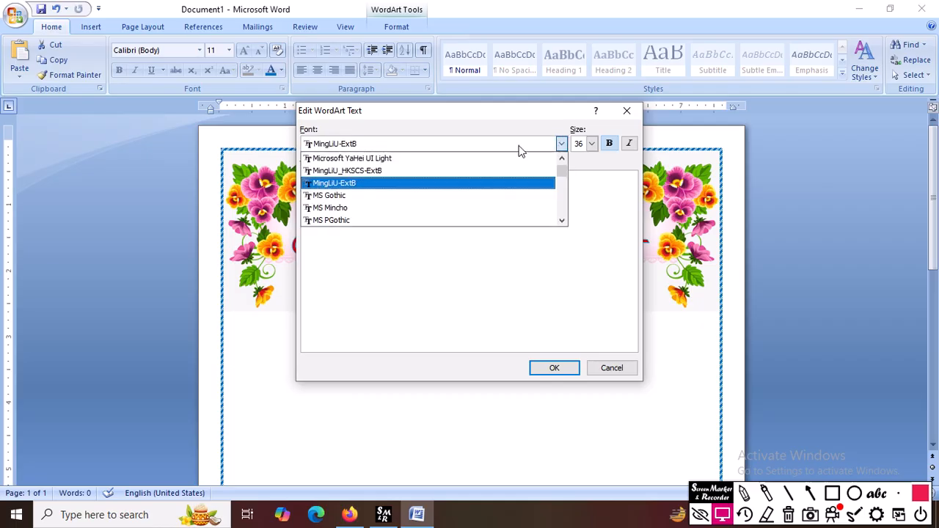
{"action": "left_click", "coordinate": [419, 185]}
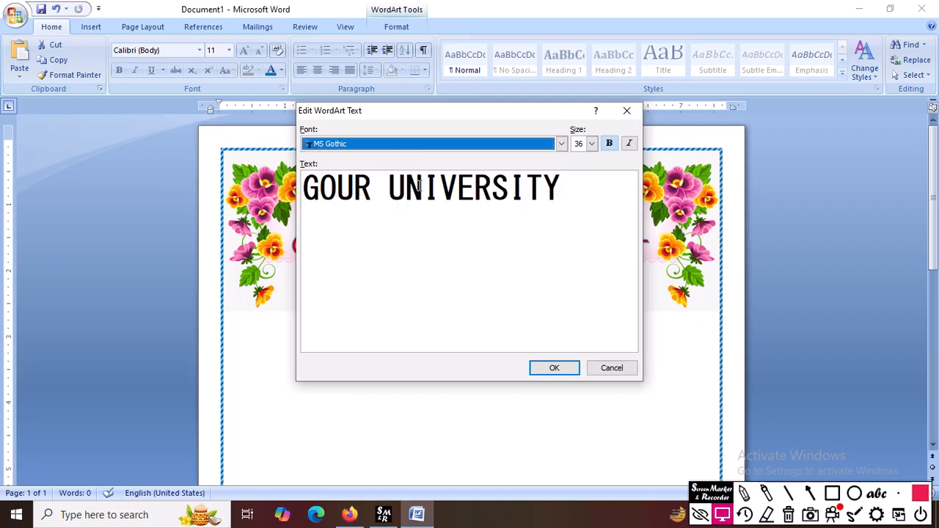
{"action": "left_click", "coordinate": [609, 144]}
{"action": "left_click", "coordinate": [550, 367]}
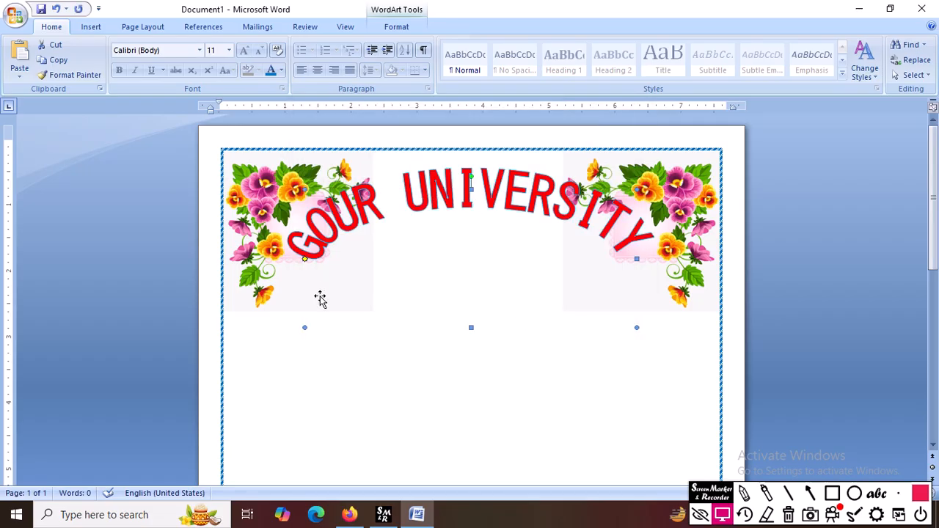
Narrow the GOUR UNIVERSITY WordArt and position it between the two flower corner pictures.
{"action": "left_click_drag", "start_coordinate": [303, 330], "coordinate": [393, 315]}
{"action": "left_click_drag", "start_coordinate": [540, 190], "coordinate": [477, 209]}
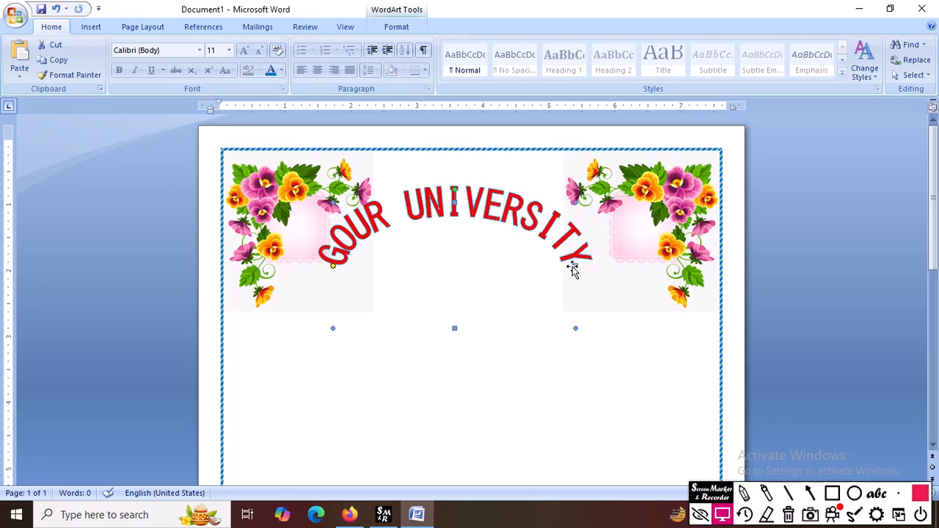
{"action": "left_click_drag", "start_coordinate": [614, 265], "coordinate": [614, 266]}
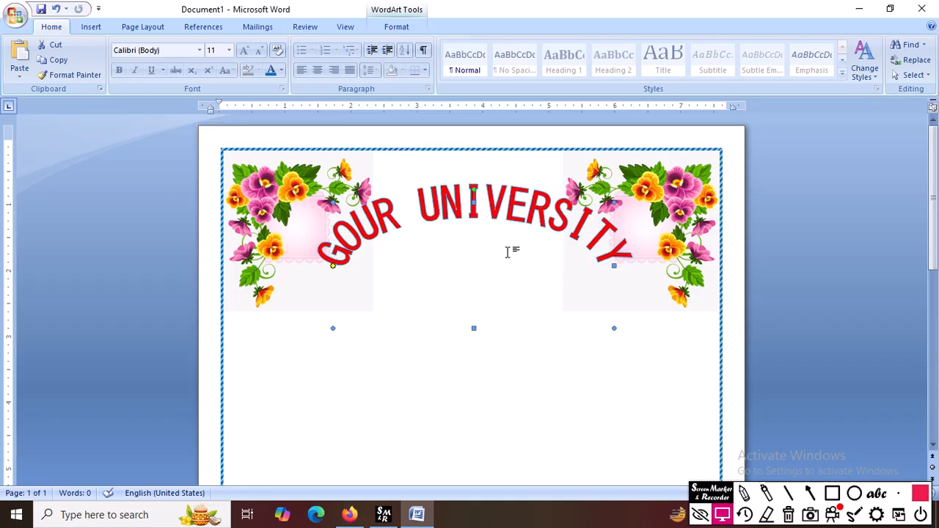
Change the GOUR UNIVERSITY WordArt's fill color to black and apply the formatting.
{"action": "right_click", "coordinate": [459, 208]}
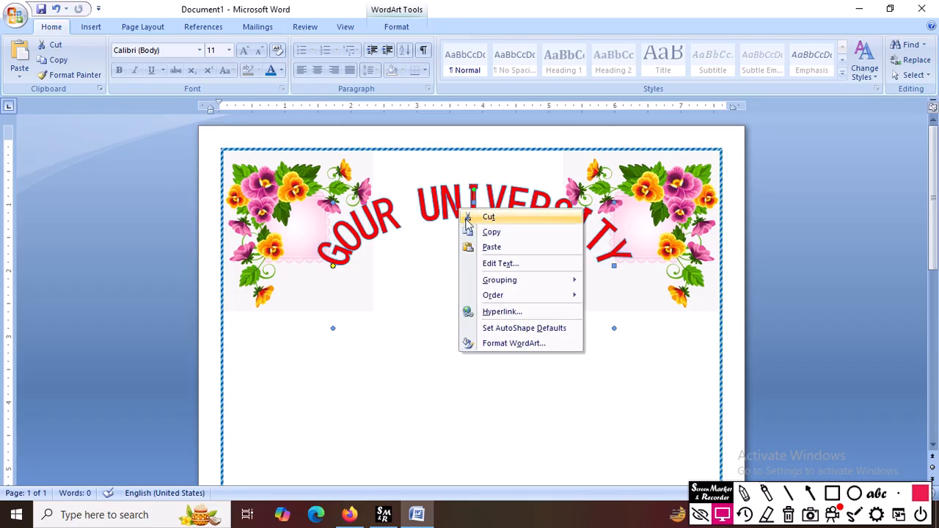
{"action": "left_click", "coordinate": [512, 344]}
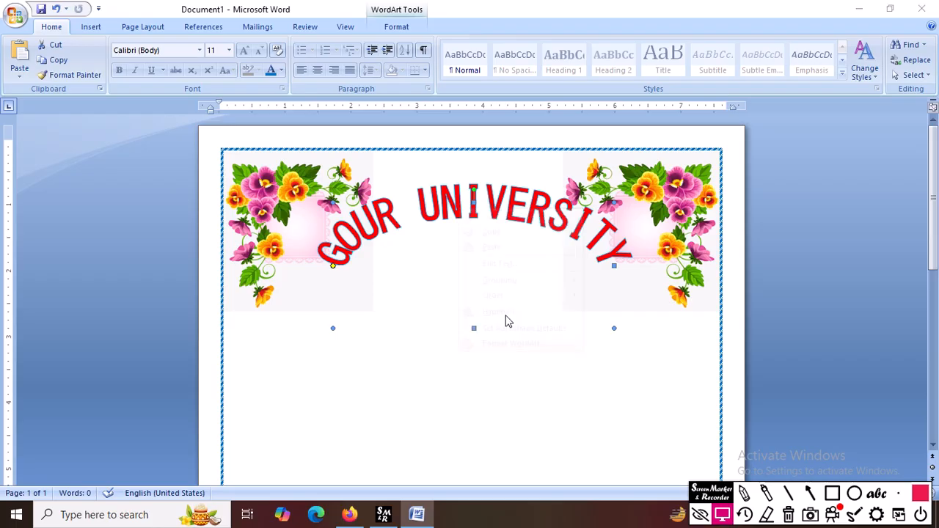
{"action": "left_click", "coordinate": [345, 115]}
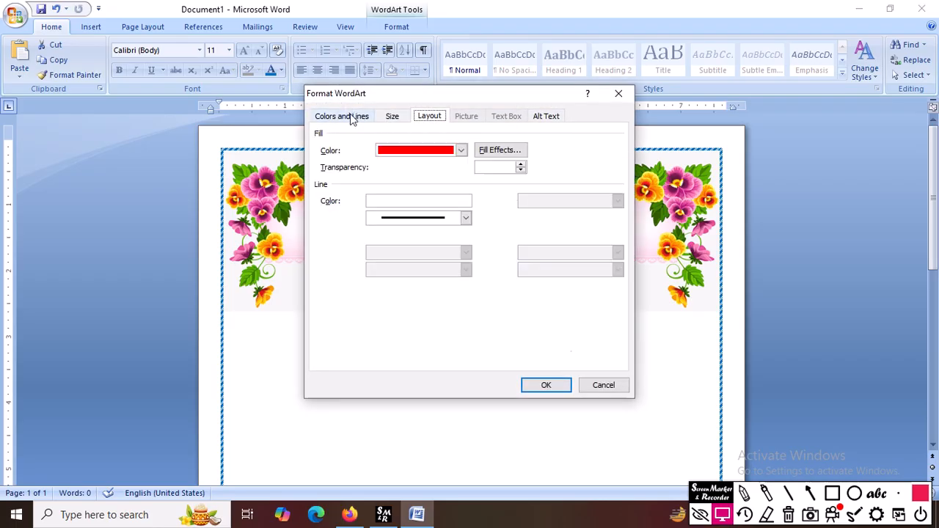
{"action": "left_click", "coordinate": [416, 151]}
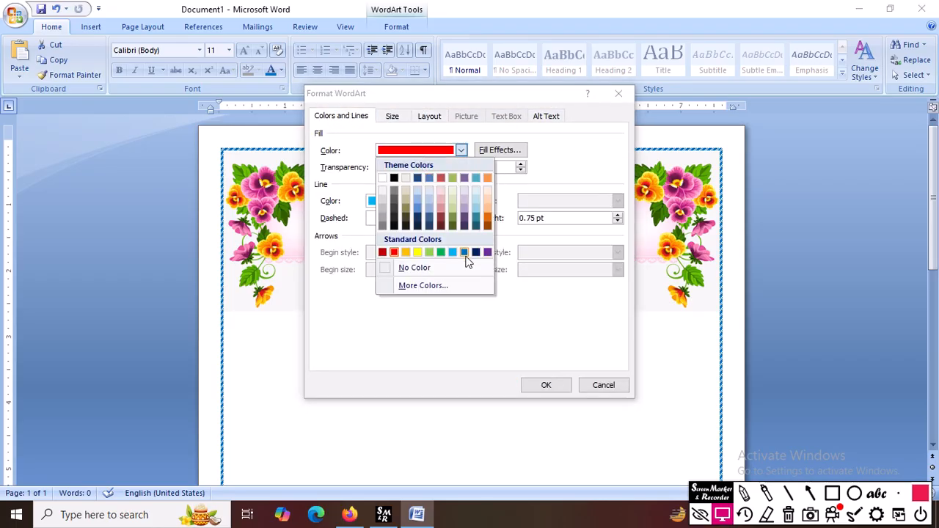
{"action": "left_click", "coordinate": [394, 179]}
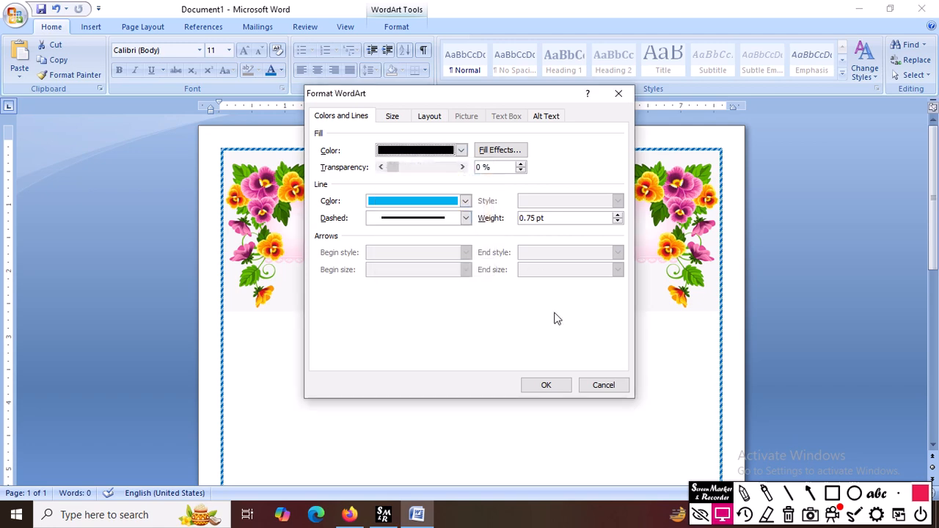
{"action": "left_click", "coordinate": [545, 386]}
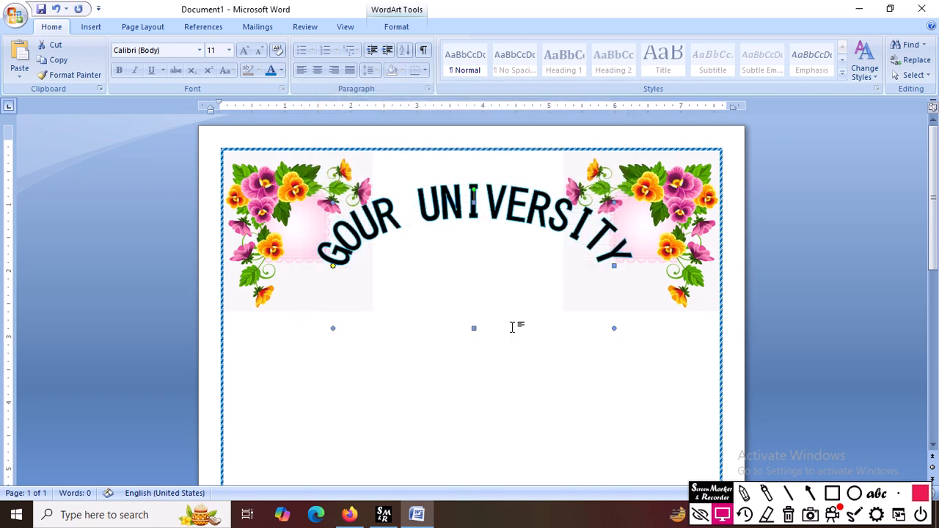
Change the GOUR UNIVERSITY WordArt's line color to black and apply the formatting.
{"action": "right_click", "coordinate": [463, 202]}
{"action": "left_click", "coordinate": [511, 338]}
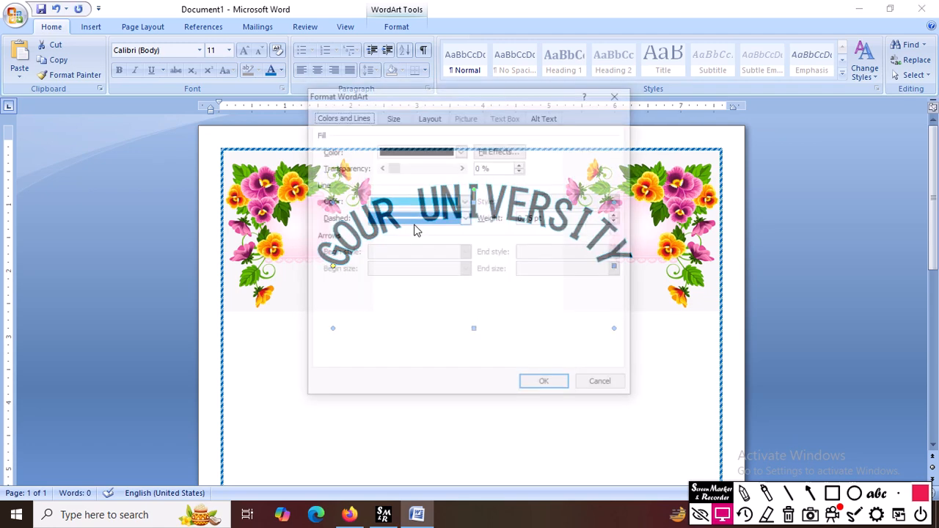
{"action": "left_click", "coordinate": [408, 202]}
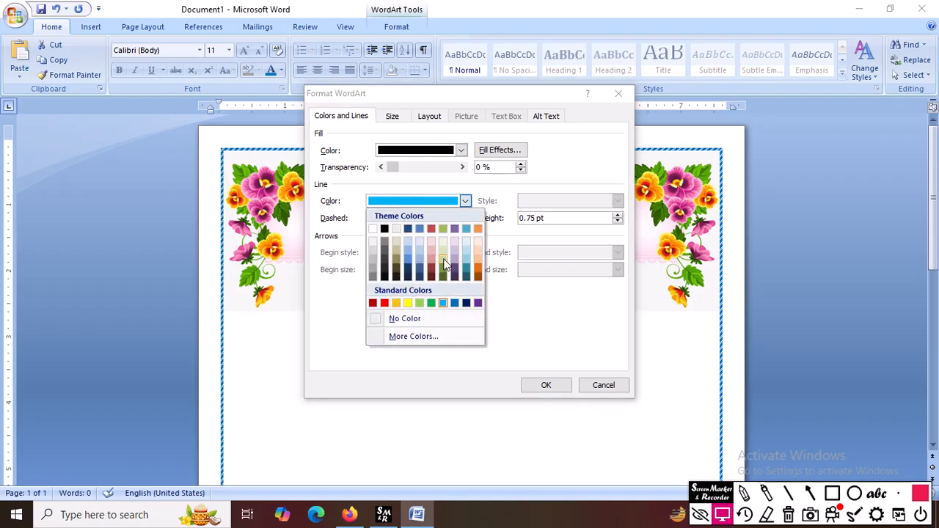
{"action": "left_click", "coordinate": [384, 228]}
{"action": "left_click", "coordinate": [541, 383]}
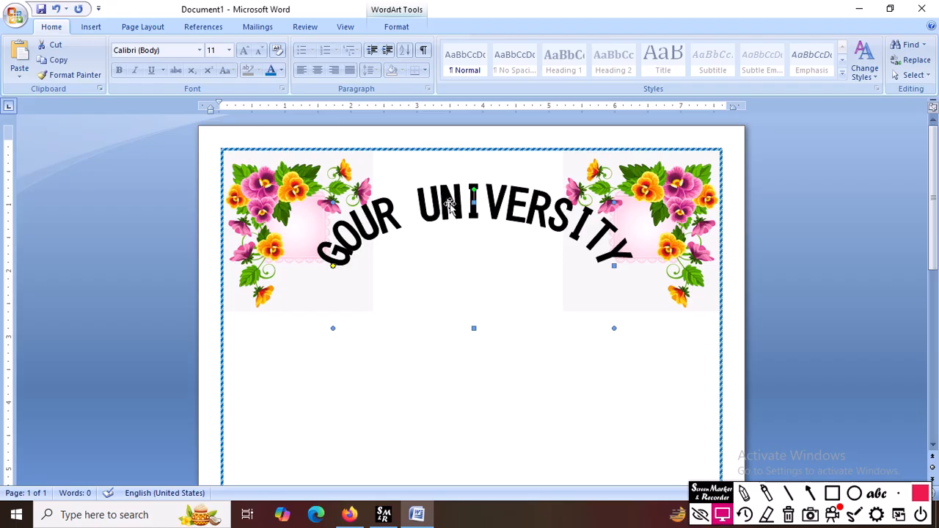
Move the GOUR UNIVERSITY WordArt slightly down and to the left so it sits centered between the flower pictures, and deselect it.
{"action": "left_click_drag", "start_coordinate": [449, 212], "coordinate": [450, 225]}
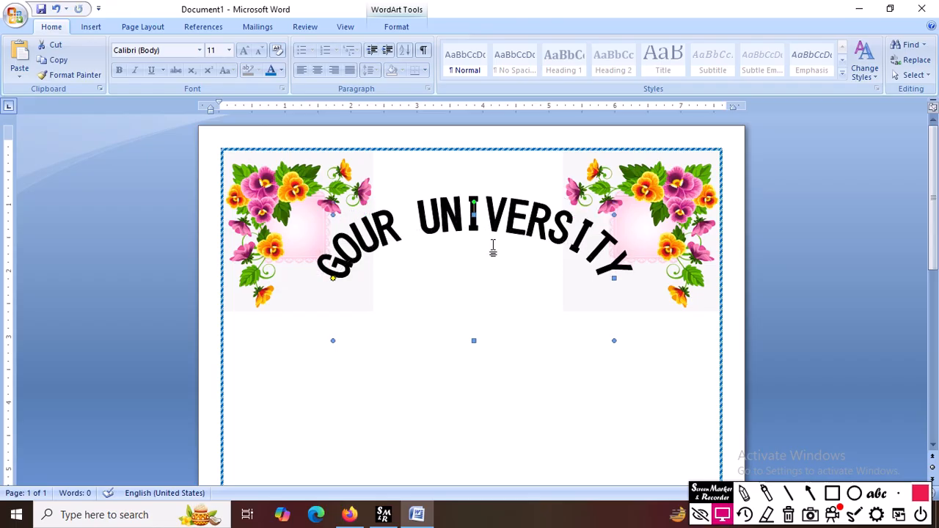
{"action": "key", "text": "Left"}
{"action": "key", "text": "Left"}
{"action": "key", "text": "Left"}
{"action": "key", "text": "Left"}
{"action": "key", "text": "Left"}
{"action": "key", "text": "Left"}
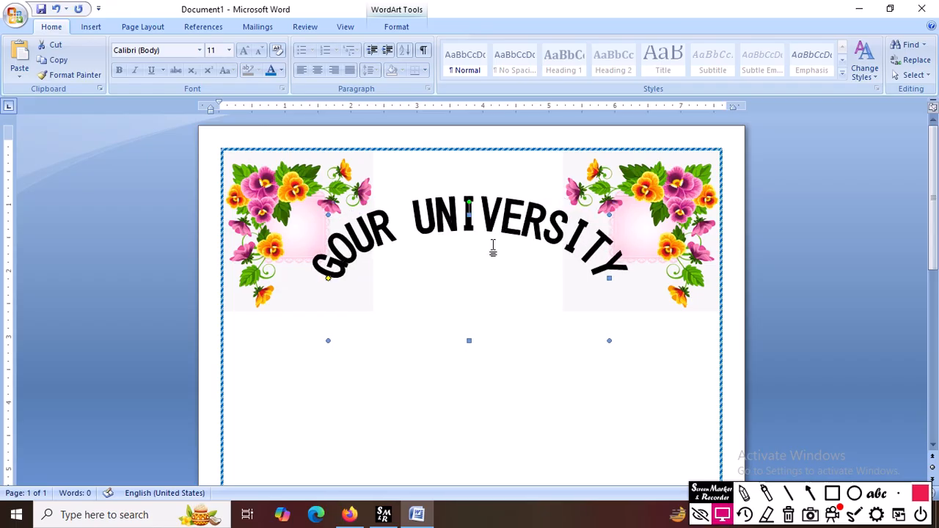
{"action": "key", "text": "Left"}
{"action": "key", "text": "Left"}
{"action": "key", "text": "Left"}
{"action": "key", "text": "Left"}
{"action": "key", "text": "Left"}
{"action": "key", "text": "Left"}
{"action": "key", "text": "Left"}
{"action": "key", "text": "Left"}
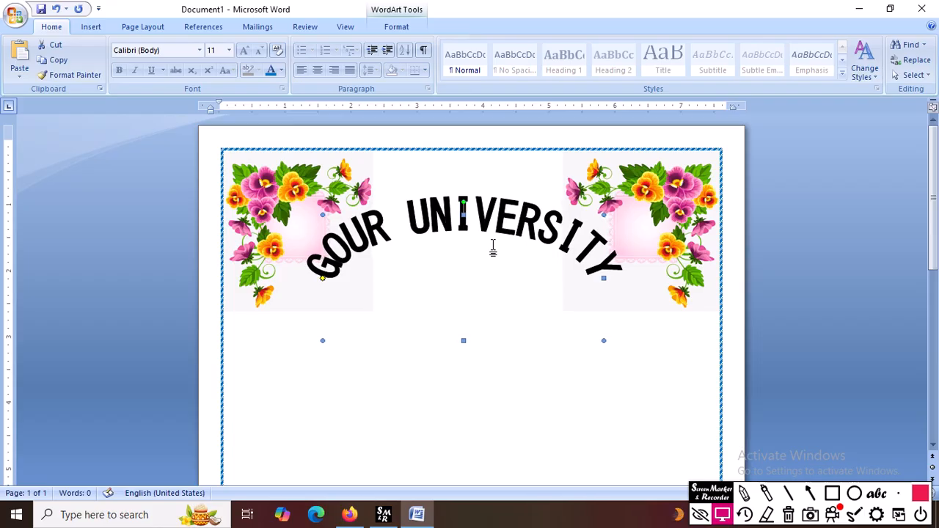
{"action": "key", "text": "Down"}
{"action": "key", "text": "Down"}
{"action": "key", "text": "Down"}
{"action": "key", "text": "Down"}
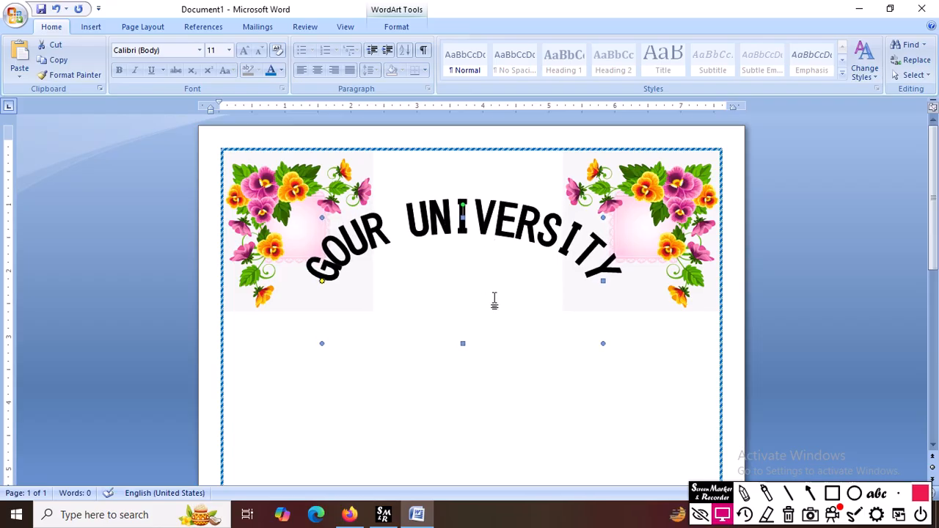
{"action": "left_click", "coordinate": [494, 300]}
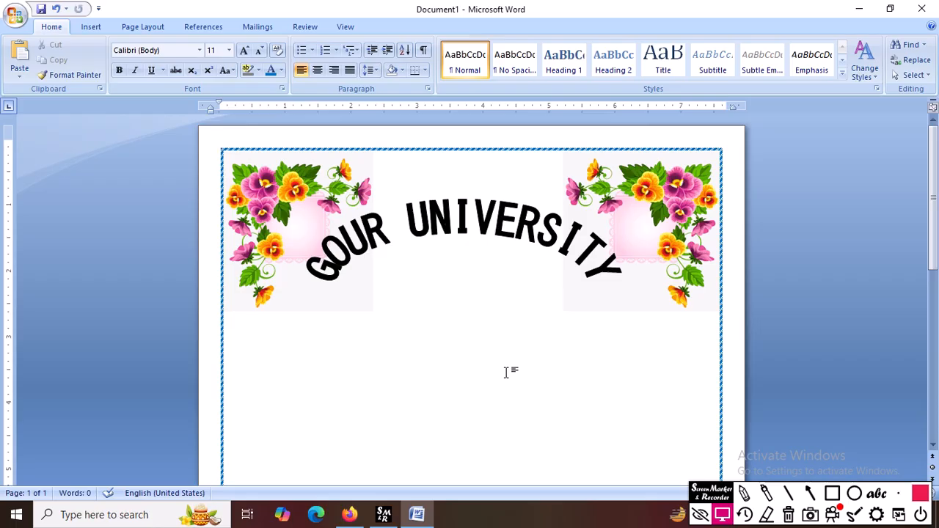
{"action": "left_click", "coordinate": [91, 29]}
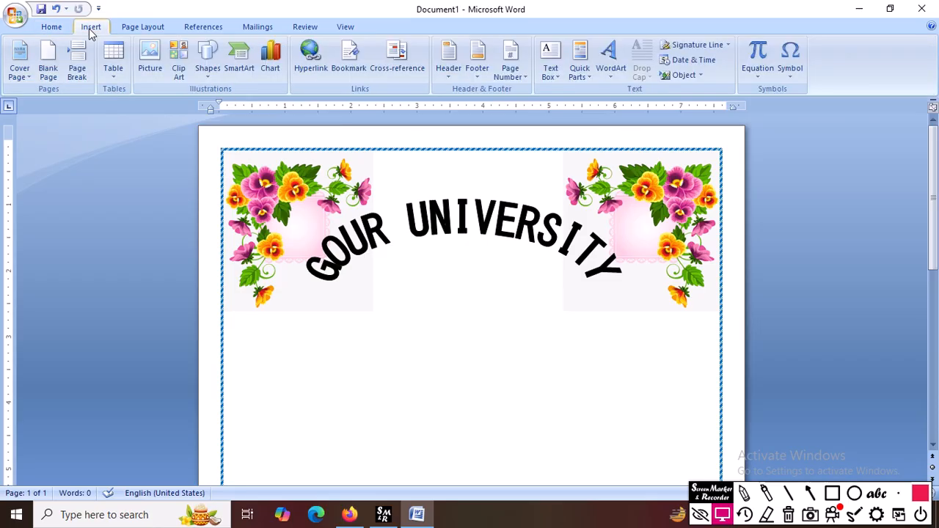
{"action": "left_click", "coordinate": [833, 494]}
{"action": "left_click_drag", "start_coordinate": [133, 45], "coordinate": [165, 73]}
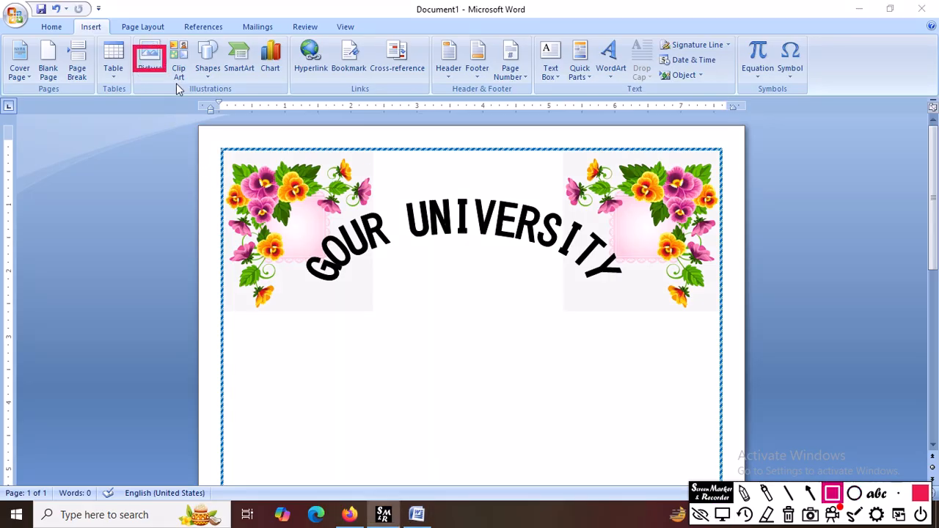
{"action": "left_click", "coordinate": [789, 515]}
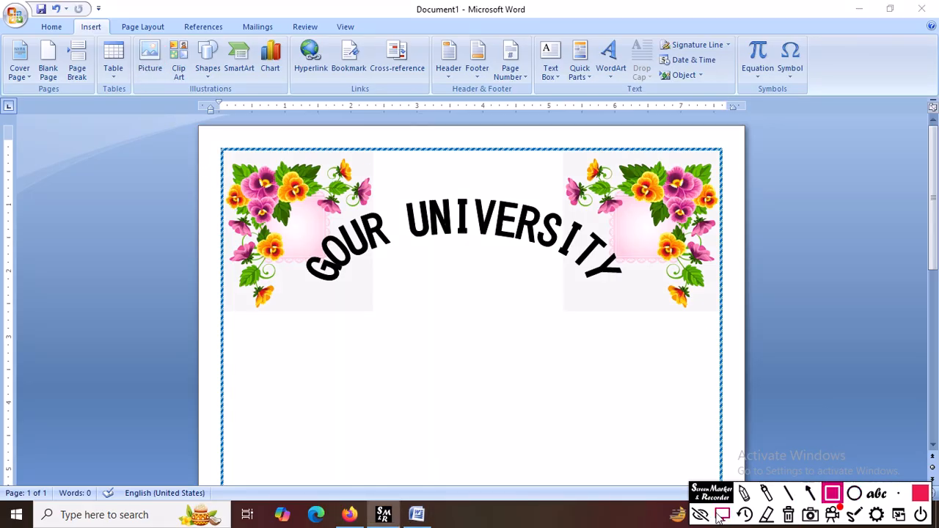
{"action": "left_click", "coordinate": [721, 516]}
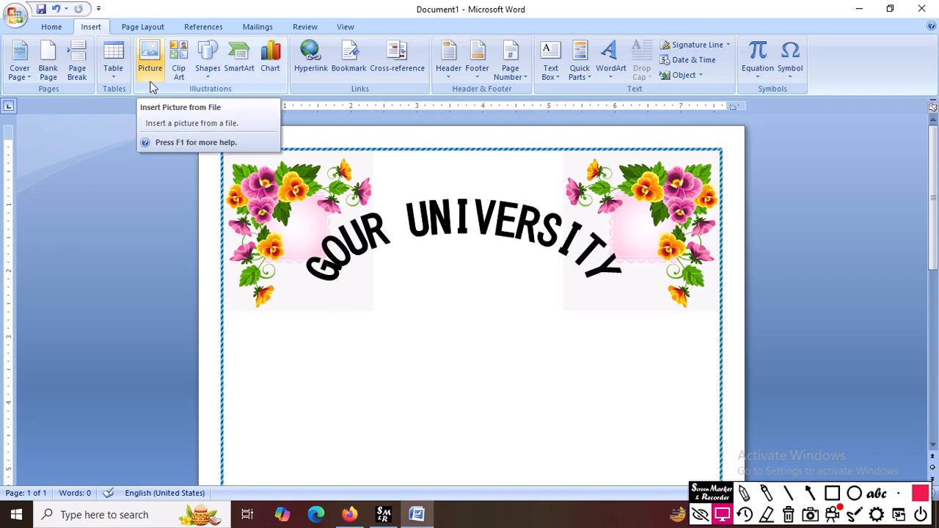
Insert the school building picture from the Desktop folder and set its text wrapping to Tight.
{"action": "left_click", "coordinate": [150, 59]}
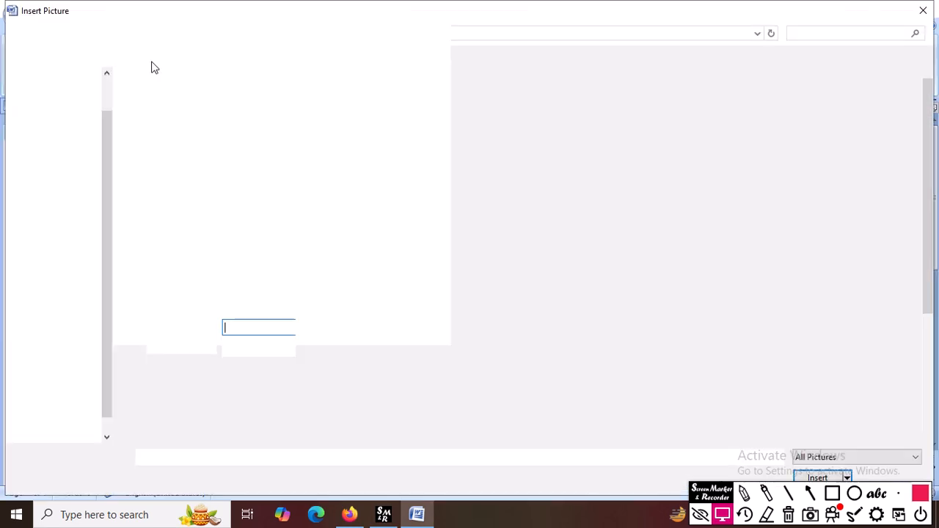
{"action": "scroll", "coordinate": [61, 100], "scroll_direction": "up", "scroll_amount": 1}
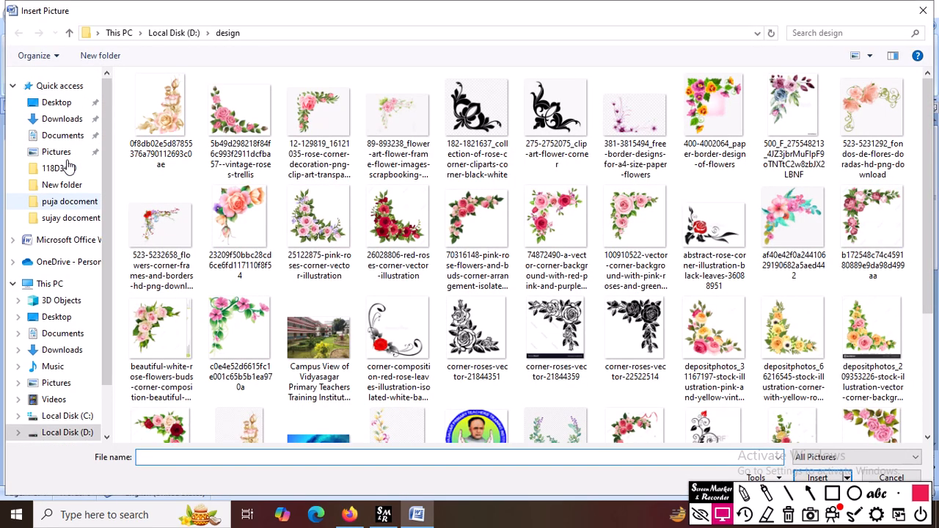
{"action": "left_click", "coordinate": [58, 104]}
{"action": "double_click", "coordinate": [379, 129]}
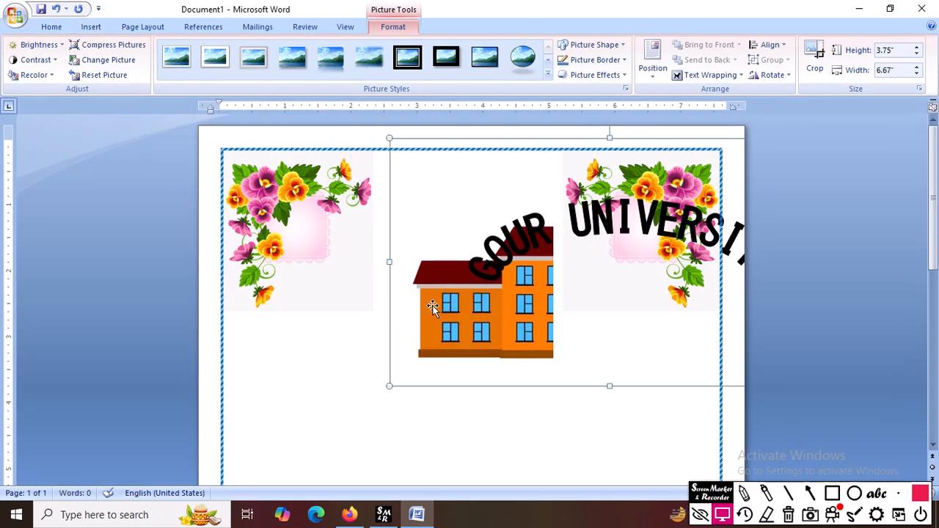
{"action": "right_click", "coordinate": [435, 305]}
{"action": "mouse_move", "coordinate": [493, 461]}
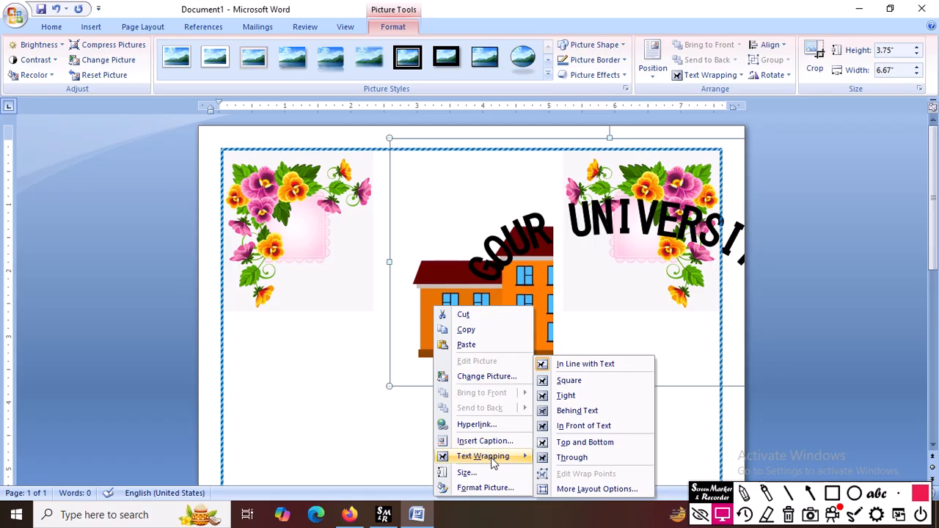
{"action": "left_click", "coordinate": [566, 395]}
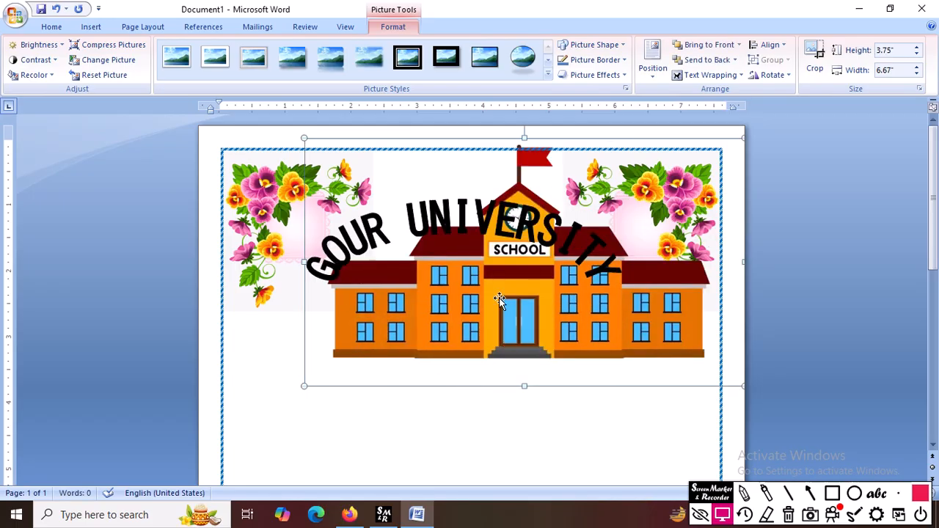
Shrink the school picture to about 4.57" wide by 2.57" high and center it below the GOUR UNIVERSITY heading.
{"action": "left_click_drag", "start_coordinate": [499, 298], "coordinate": [474, 385]}
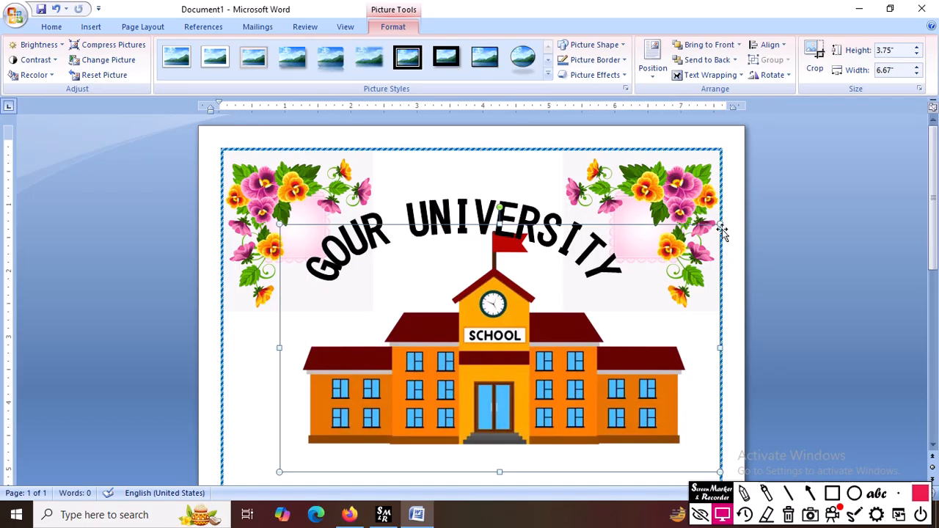
{"action": "left_click_drag", "start_coordinate": [720, 227], "coordinate": [582, 301]}
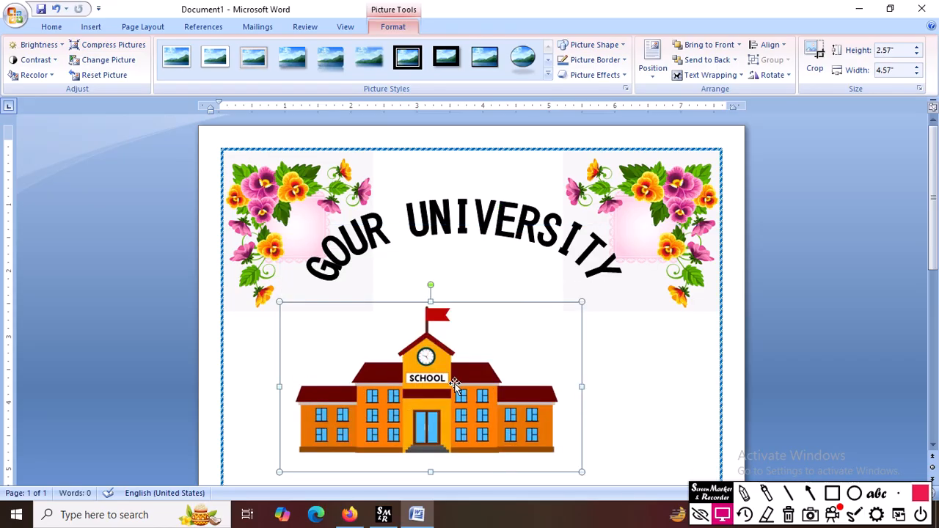
{"action": "left_click_drag", "start_coordinate": [505, 356], "coordinate": [478, 336]}
{"action": "left_click", "coordinate": [657, 358]}
{"action": "left_click", "coordinate": [499, 372]}
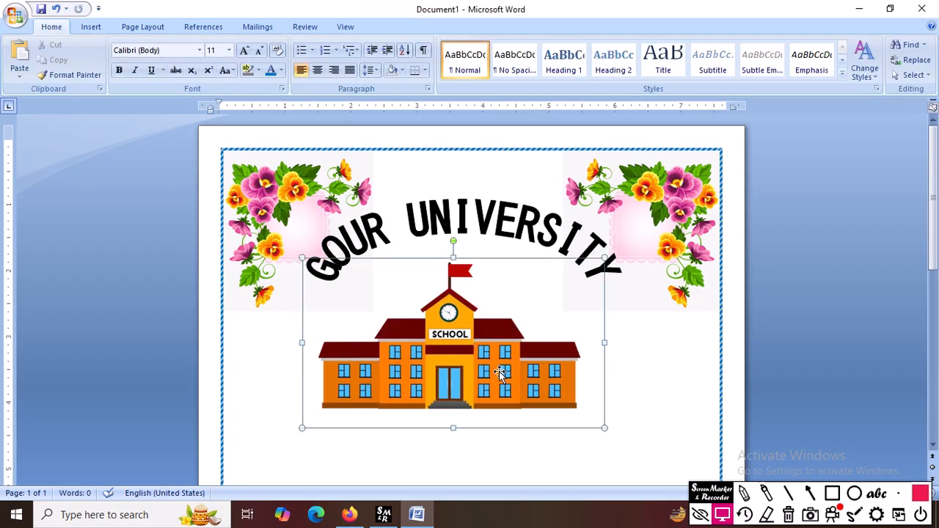
{"action": "key", "text": "Delete"}
{"action": "key", "text": "ctrl+z"}
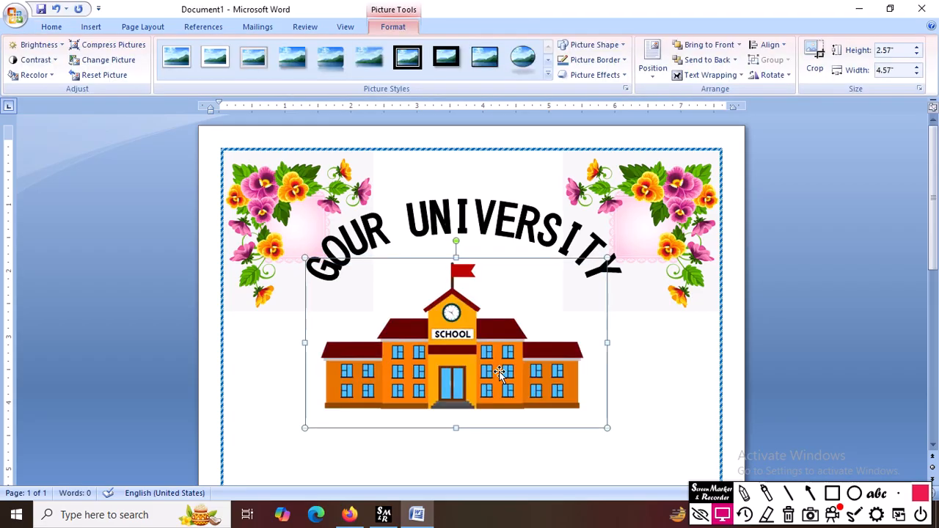
{"action": "left_click_drag", "start_coordinate": [499, 371], "coordinate": [509, 371]}
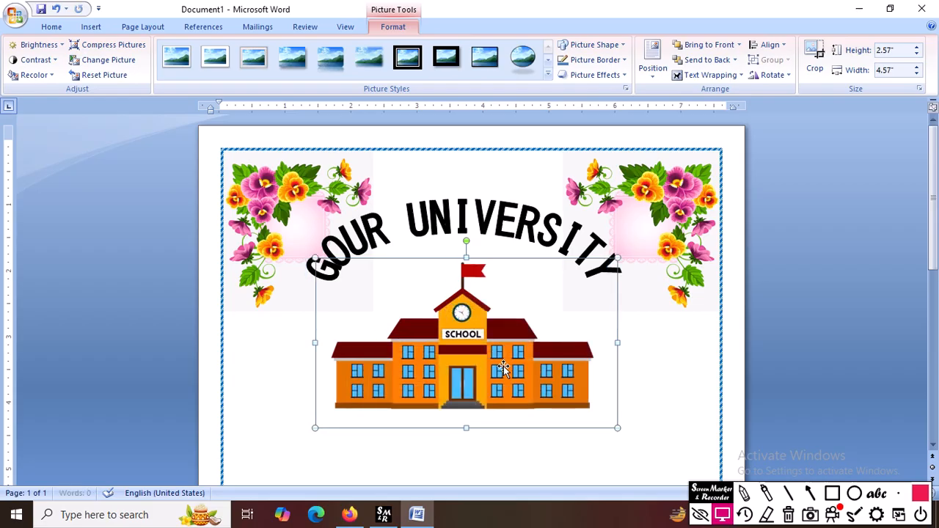
{"action": "left_click", "coordinate": [535, 454]}
{"action": "scroll", "coordinate": [535, 454], "scroll_direction": "down", "scroll_amount": 2}
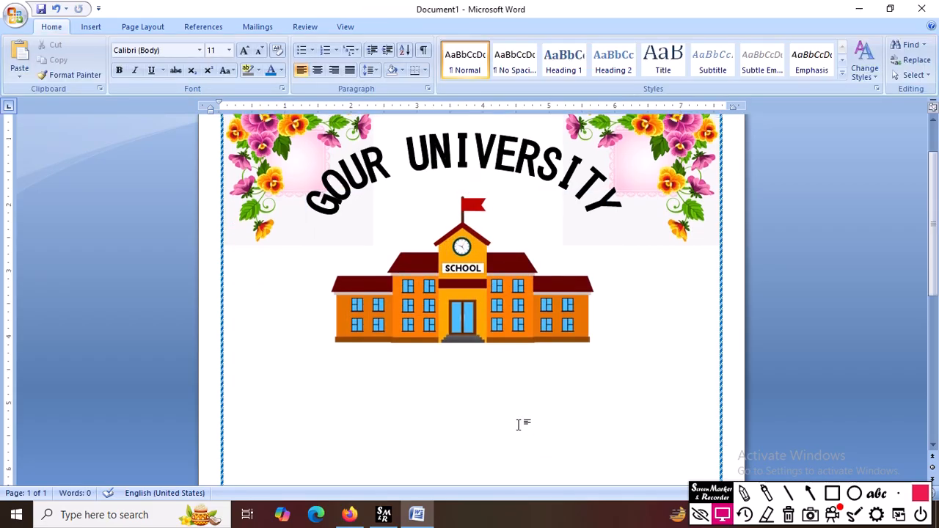
{"action": "scroll", "coordinate": [518, 424], "scroll_direction": "down", "scroll_amount": 8}
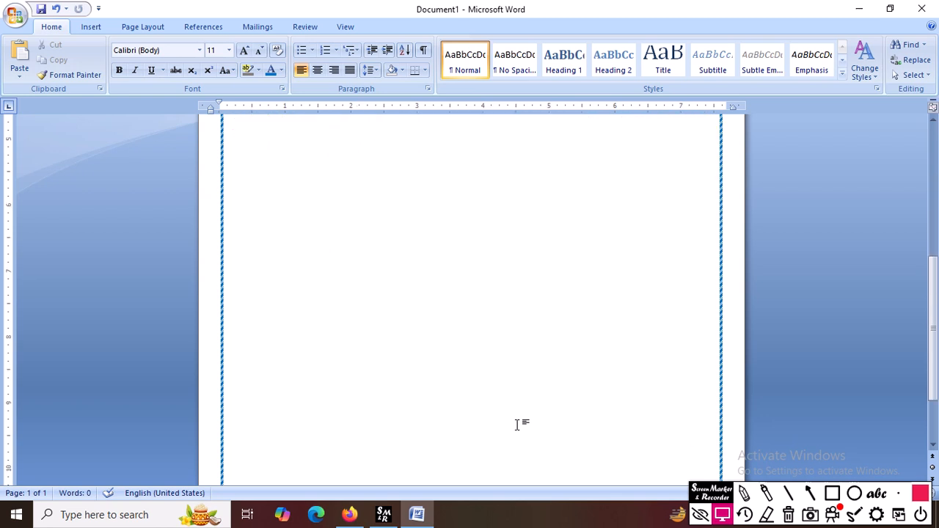
{"action": "scroll", "coordinate": [511, 384], "scroll_direction": "up", "scroll_amount": 3}
{"action": "left_click", "coordinate": [88, 26]}
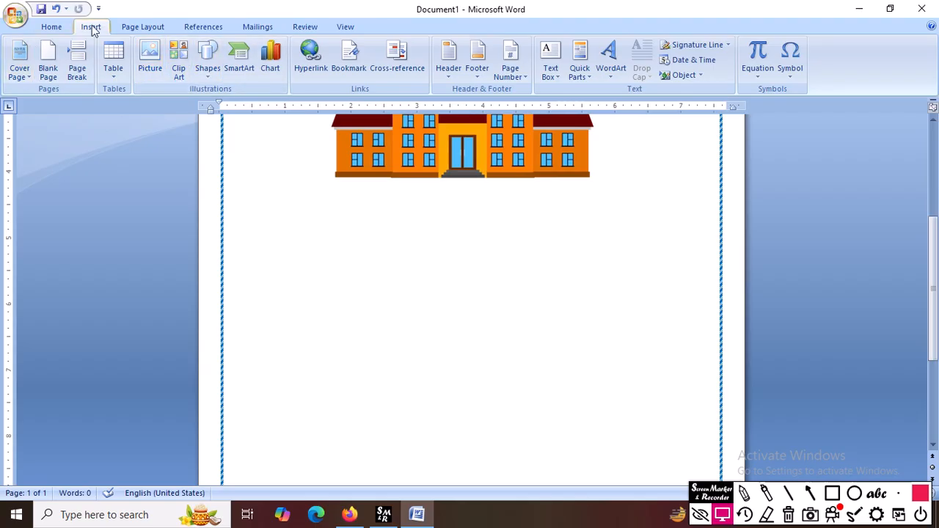
{"action": "left_click", "coordinate": [832, 494]}
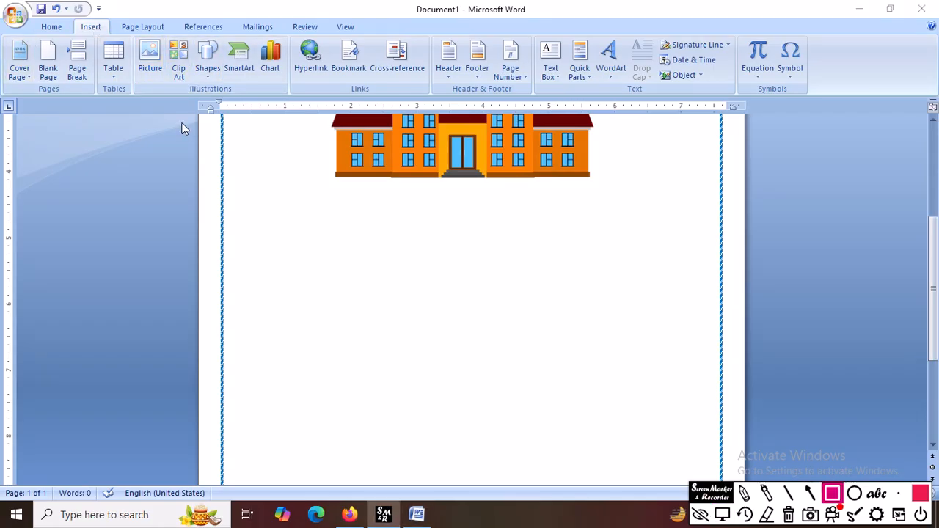
{"action": "left_click_drag", "start_coordinate": [76, 20], "coordinate": [103, 34]}
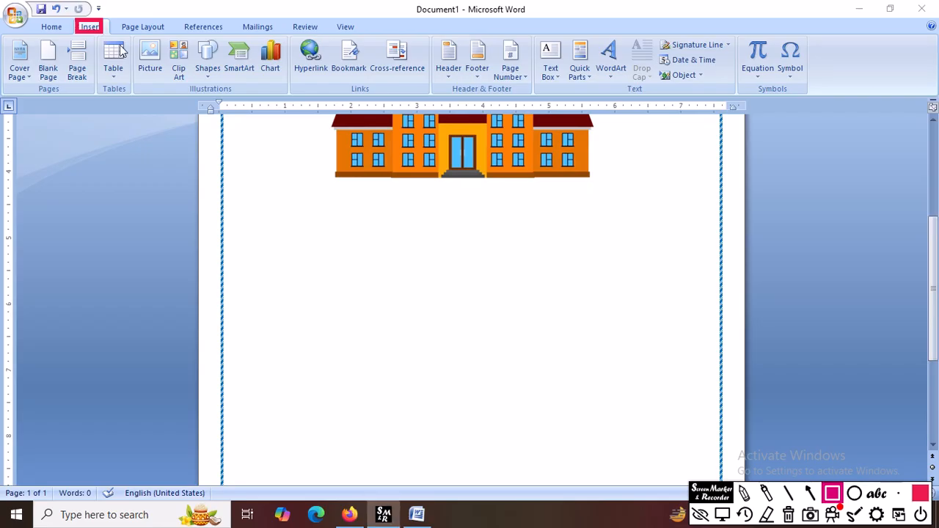
{"action": "left_click_drag", "start_coordinate": [189, 40], "coordinate": [221, 76]}
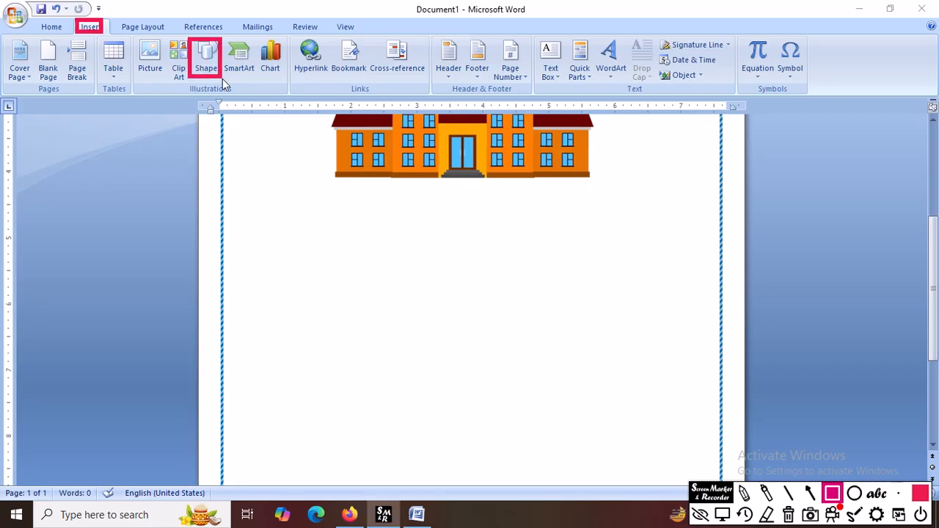
{"action": "left_click", "coordinate": [788, 514]}
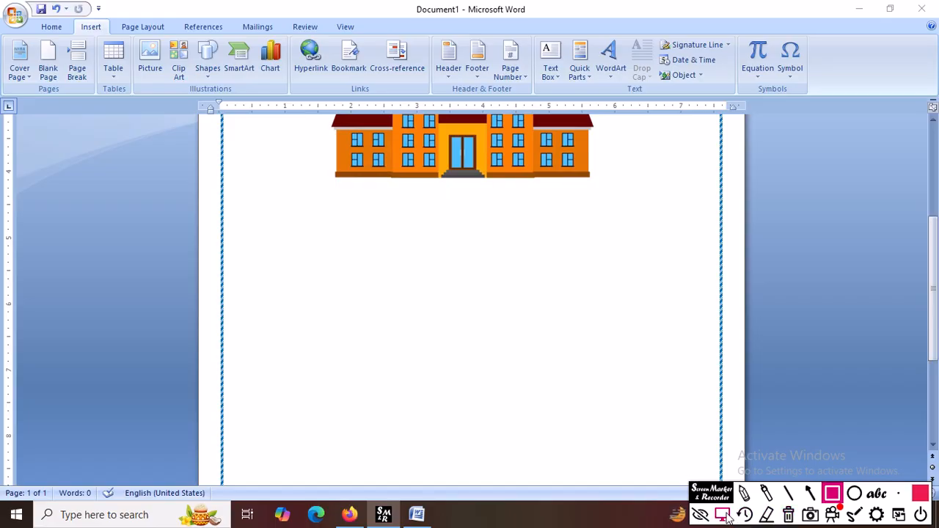
{"action": "left_click", "coordinate": [722, 514]}
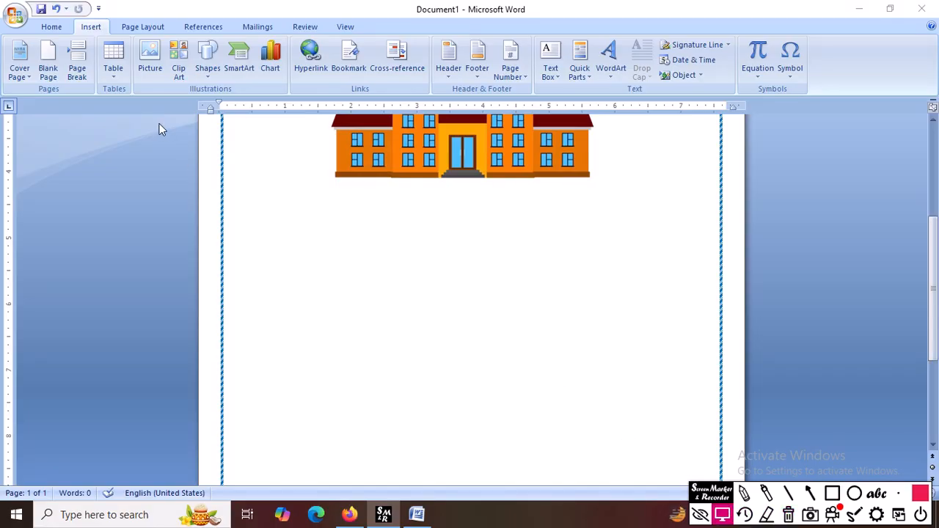
Draw a rounded rectangle about 5.74" wide and 0.69" high below the school picture and apply the orange horizontal-gradient shape style.
{"action": "left_click", "coordinate": [208, 72]}
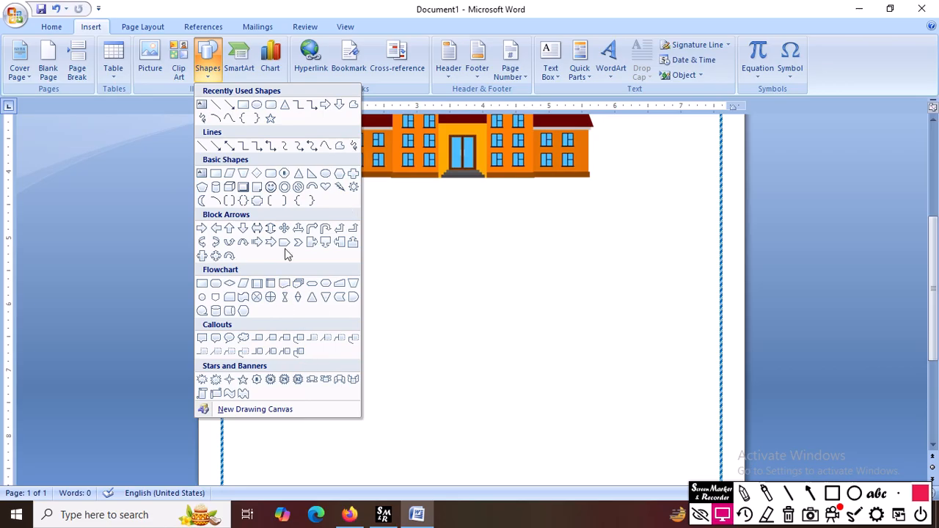
{"action": "left_click", "coordinate": [271, 105]}
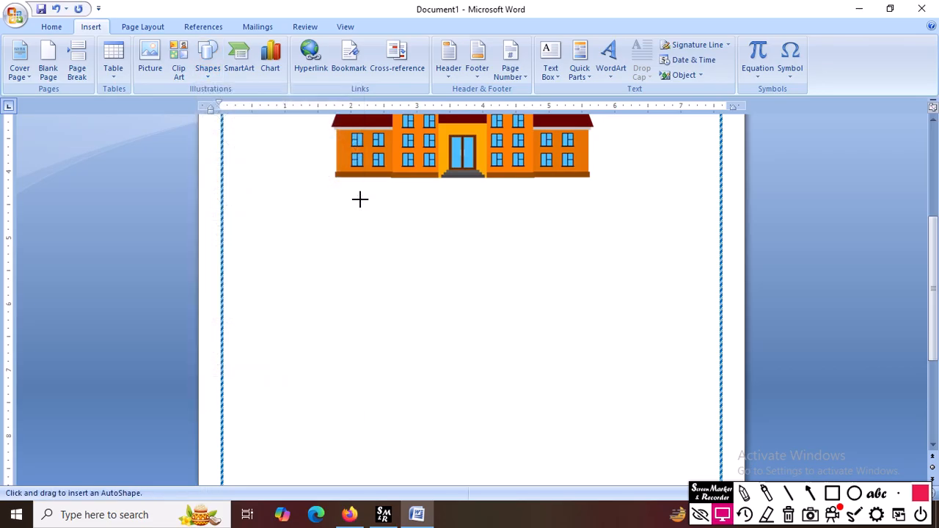
{"action": "left_click_drag", "start_coordinate": [281, 219], "coordinate": [661, 265]}
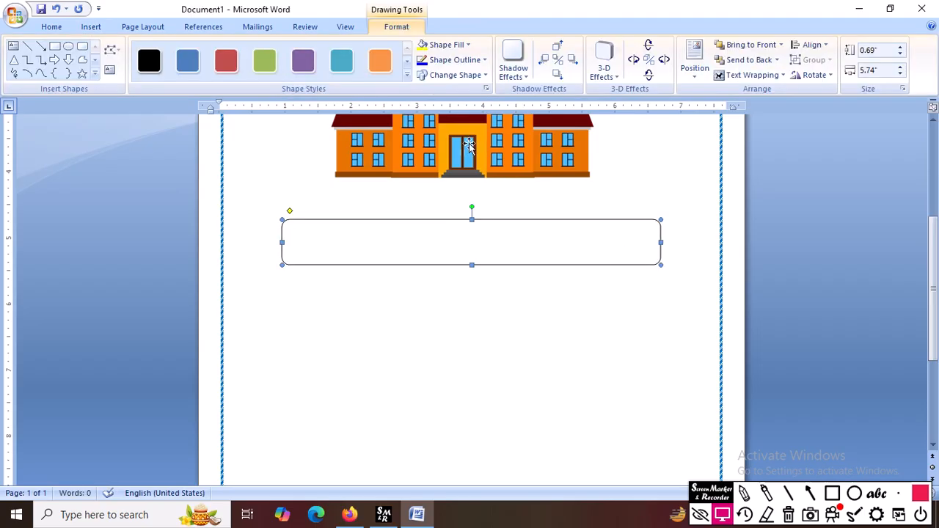
{"action": "left_click", "coordinate": [408, 75]}
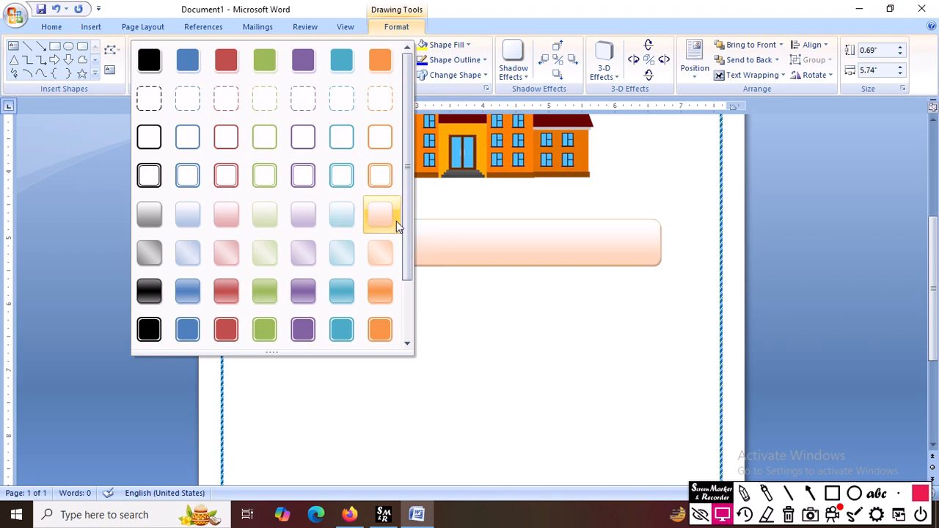
{"action": "left_click", "coordinate": [382, 291]}
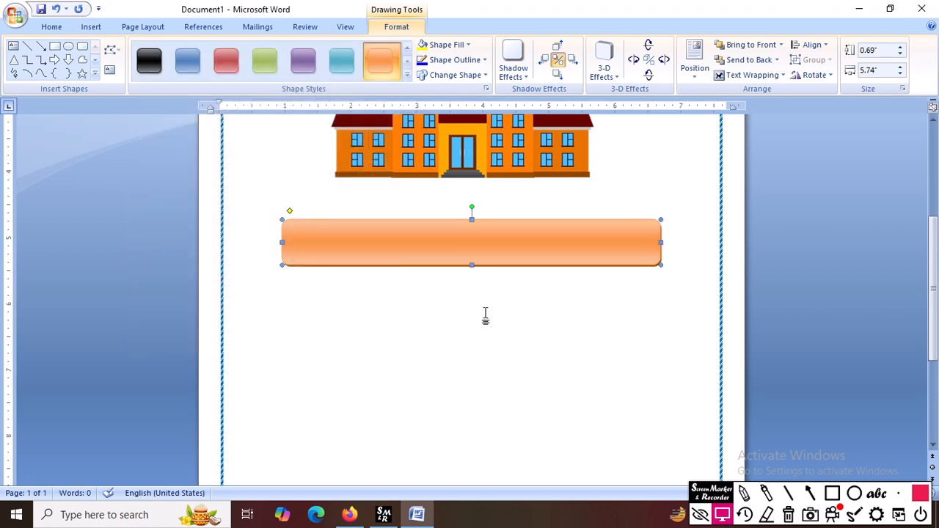
Add the text SUBJECT-BENGALI inside the orange rounded rectangle.
{"action": "right_click", "coordinate": [482, 252]}
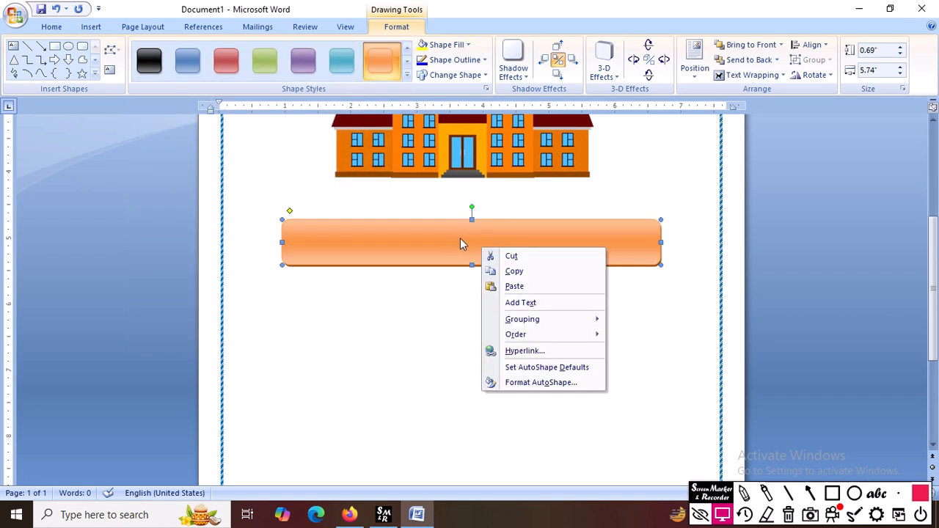
{"action": "right_click", "coordinate": [461, 244]}
{"action": "left_click", "coordinate": [505, 295]}
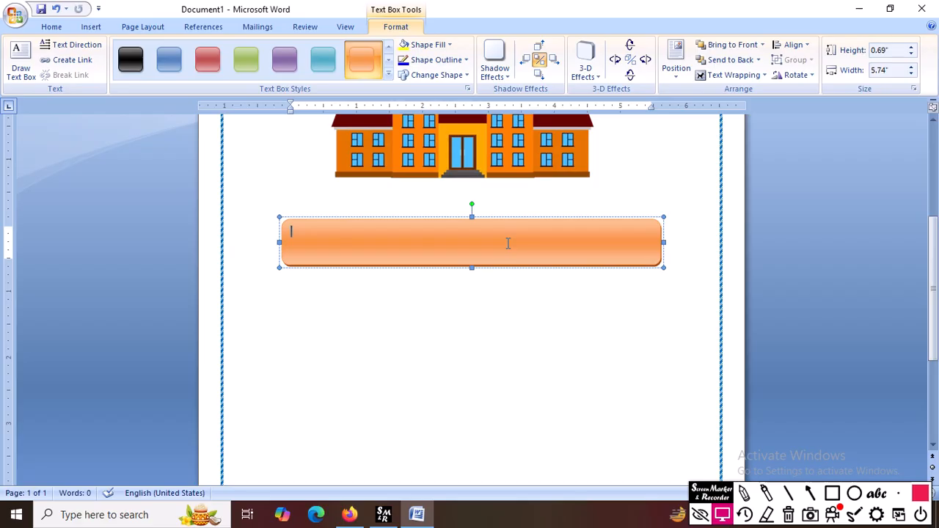
{"action": "key", "text": "BackSpace"}
{"action": "key", "text": "BackSpace"}
{"action": "type", "text": "sUBJECT-BENGALI"}
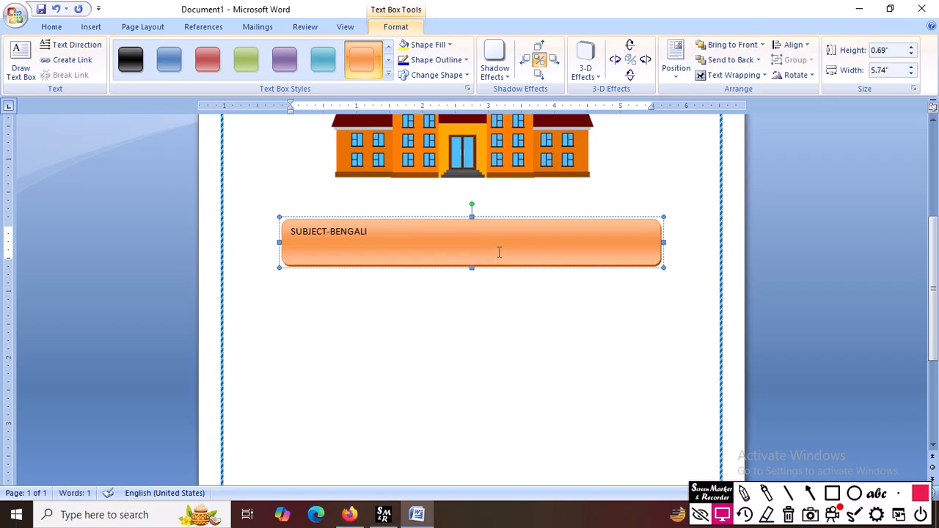
Center the SUBJECT-BENGALI text in the banner and enlarge it to 28 pt.
{"action": "triple_click", "coordinate": [321, 231]}
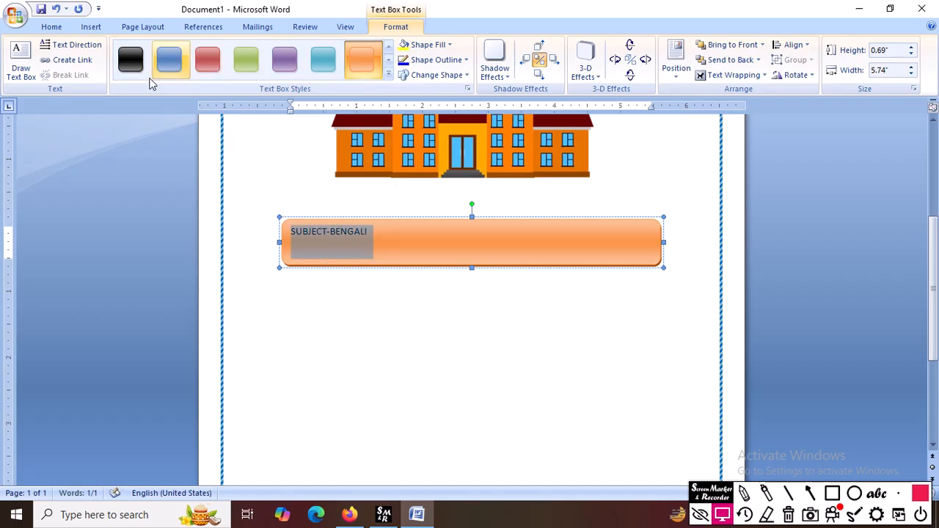
{"action": "left_click", "coordinate": [53, 28]}
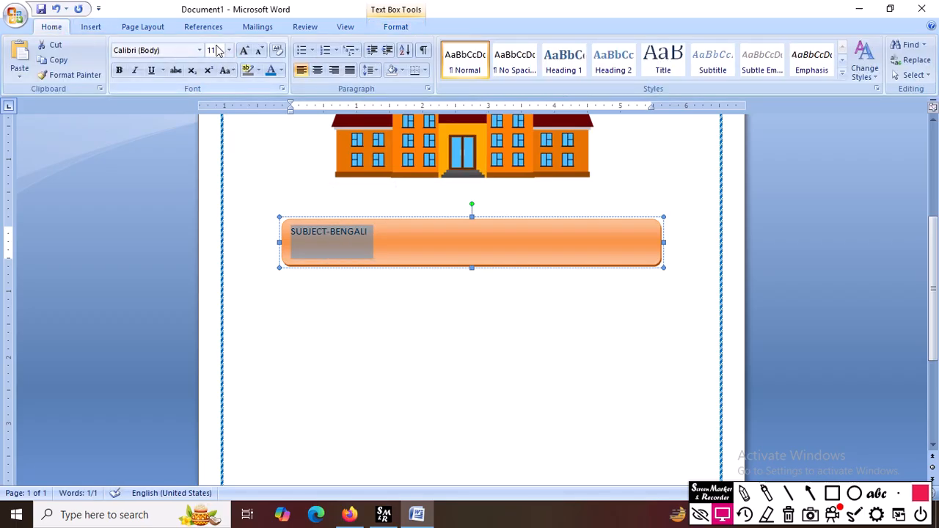
{"action": "left_click", "coordinate": [243, 51]}
{"action": "left_click", "coordinate": [243, 51]}
{"action": "left_click", "coordinate": [243, 51]}
{"action": "left_click", "coordinate": [243, 51]}
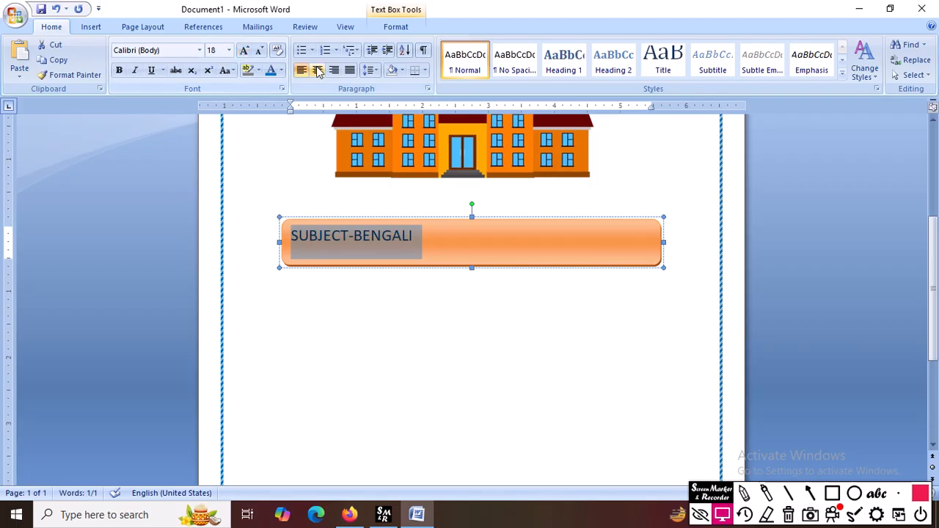
{"action": "left_click", "coordinate": [317, 70]}
{"action": "left_click", "coordinate": [243, 50]}
{"action": "left_click", "coordinate": [243, 50]}
{"action": "left_click", "coordinate": [243, 51]}
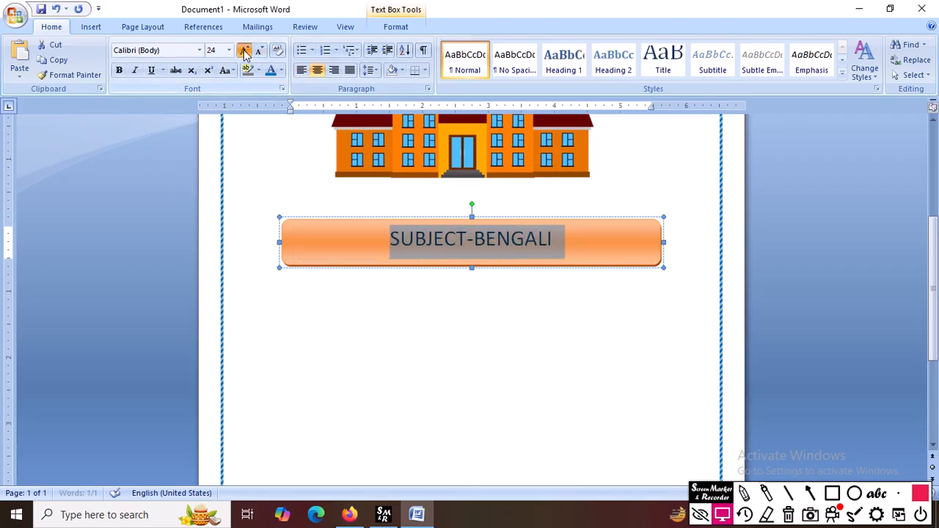
{"action": "left_click", "coordinate": [242, 51]}
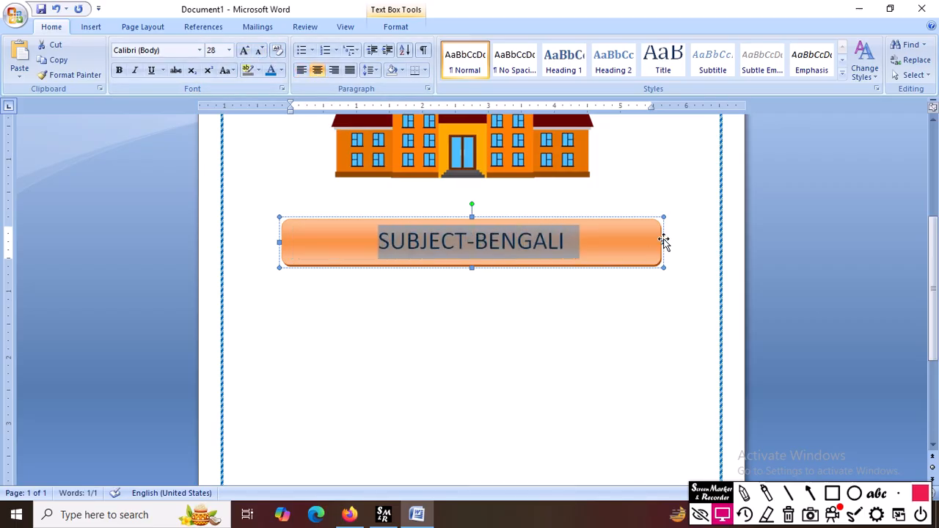
Narrow the SUBJECT-BENGALI banner from both sides to about the width of the school picture.
{"action": "left_click_drag", "start_coordinate": [666, 250], "coordinate": [596, 242]}
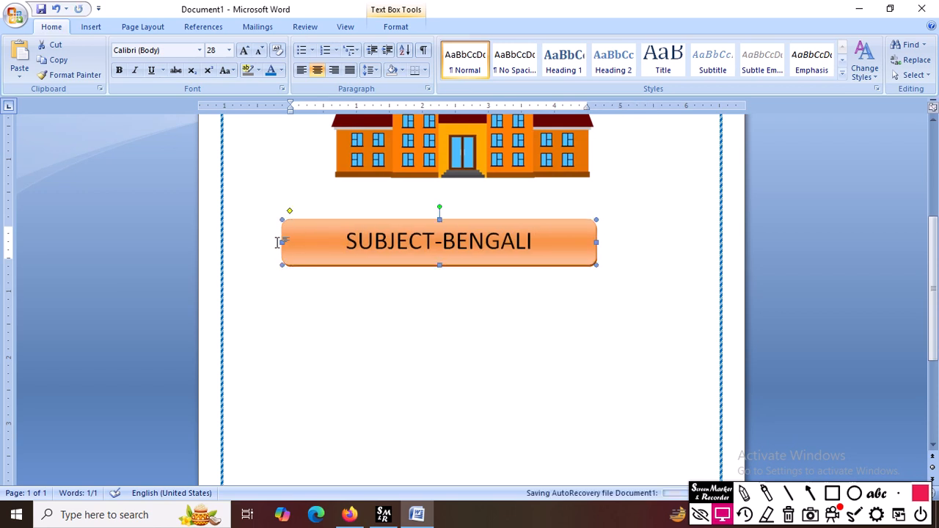
{"action": "left_click_drag", "start_coordinate": [328, 242], "coordinate": [330, 243]}
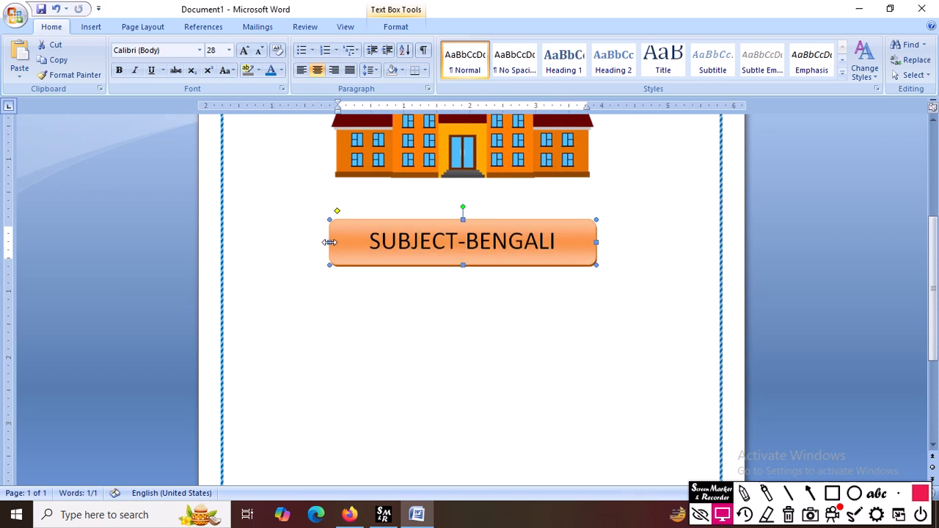
Set the SUBJECT-BENGALI text to the Bernard MT Condensed font in standard dark blue and deselect it.
{"action": "triple_click", "coordinate": [451, 244]}
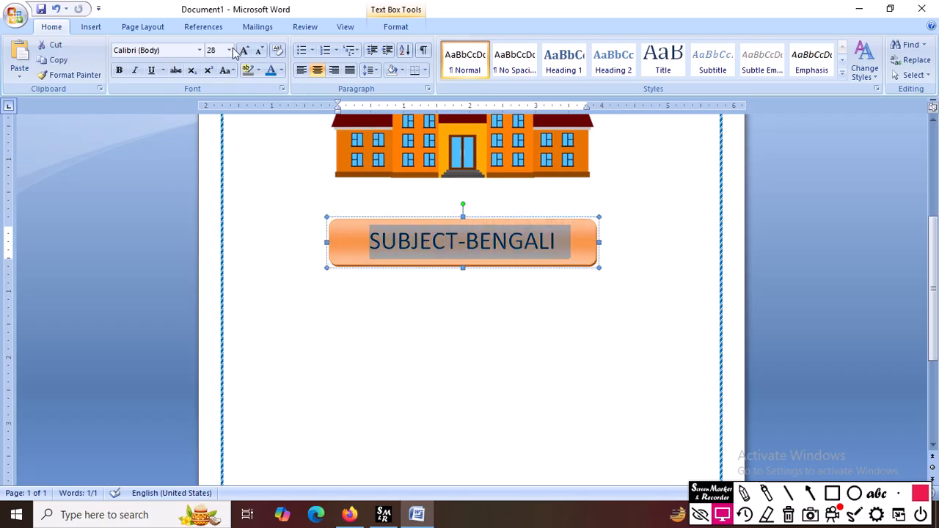
{"action": "left_click", "coordinate": [200, 51]}
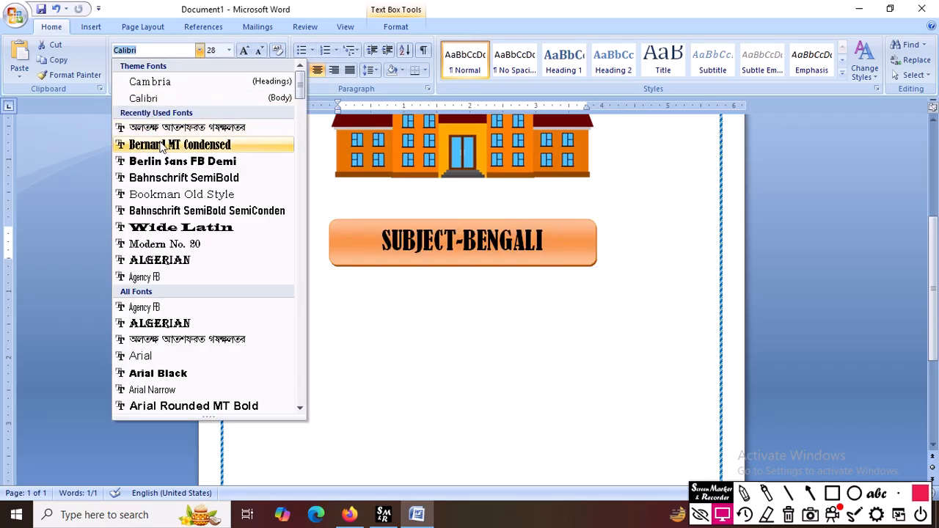
{"action": "left_click", "coordinate": [162, 145]}
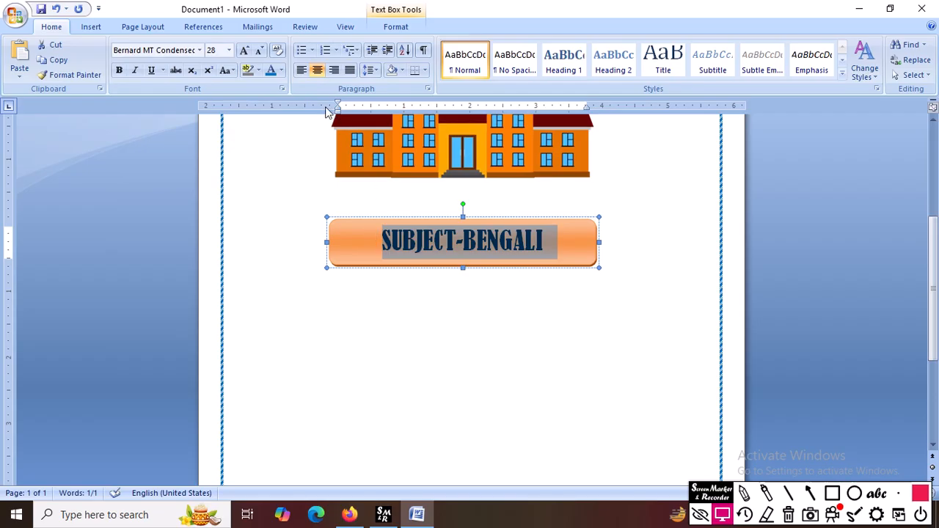
{"action": "left_click", "coordinate": [281, 71]}
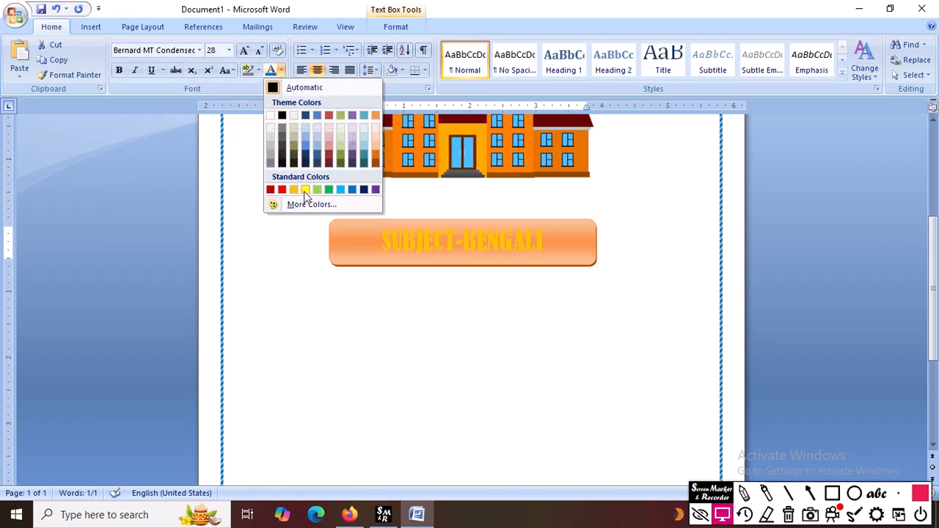
{"action": "left_click", "coordinate": [362, 191]}
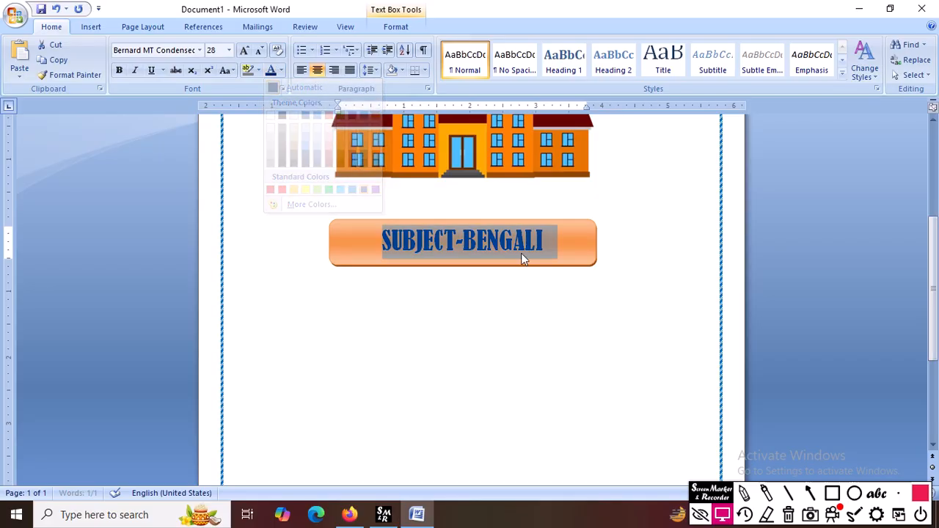
{"action": "left_click", "coordinate": [558, 299]}
Insert the pink-flower corner picture c0e4e52d6615fc1e001c65b5b1ea970a from the design folder on Local Disk (D:).
{"action": "scroll", "coordinate": [558, 299], "scroll_direction": "up", "scroll_amount": 5}
{"action": "scroll", "coordinate": [560, 300], "scroll_direction": "down", "scroll_amount": 4}
{"action": "scroll", "coordinate": [560, 300], "scroll_direction": "down", "scroll_amount": 6}
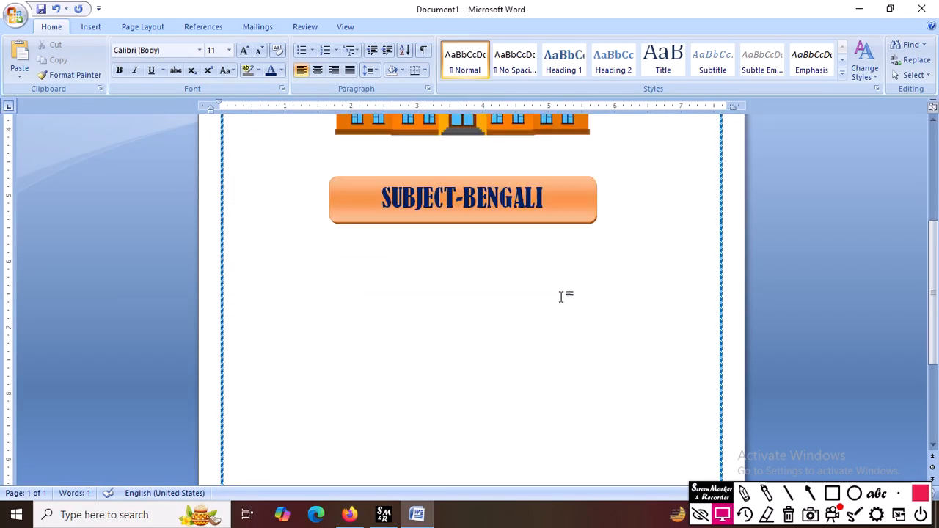
{"action": "scroll", "coordinate": [561, 297], "scroll_direction": "up", "scroll_amount": 2}
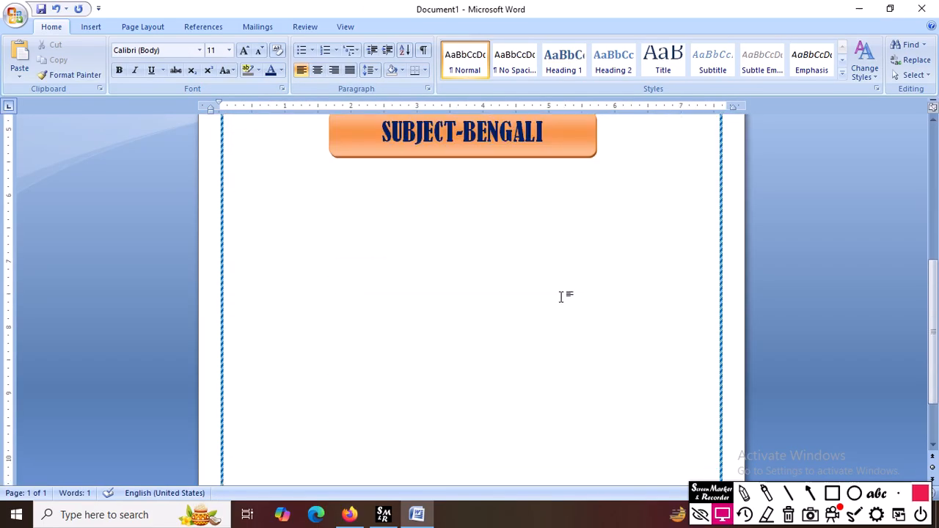
{"action": "scroll", "coordinate": [561, 297], "scroll_direction": "down", "scroll_amount": 2}
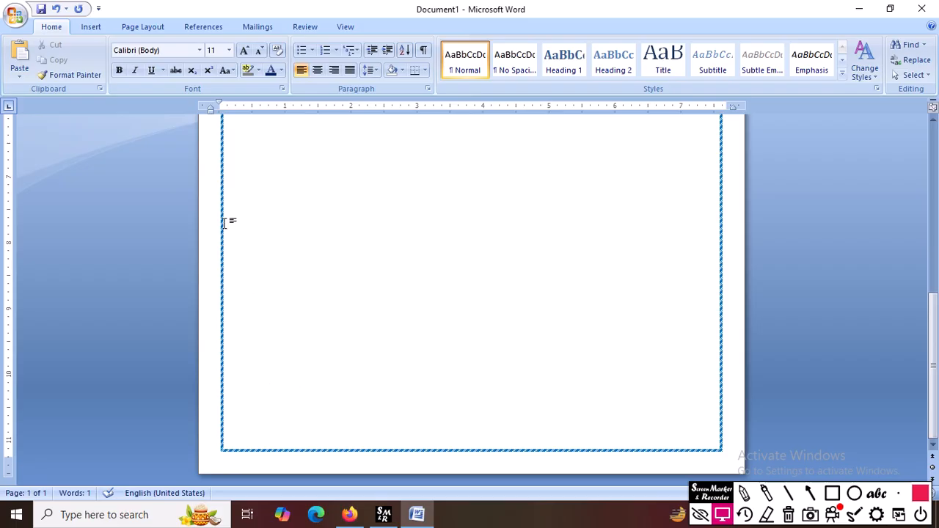
{"action": "left_click", "coordinate": [91, 27]}
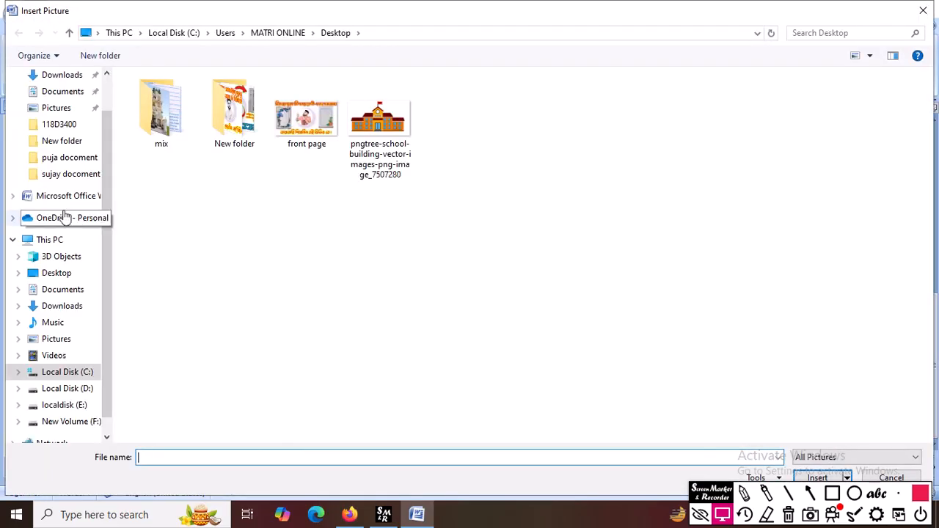
{"action": "left_click", "coordinate": [64, 388]}
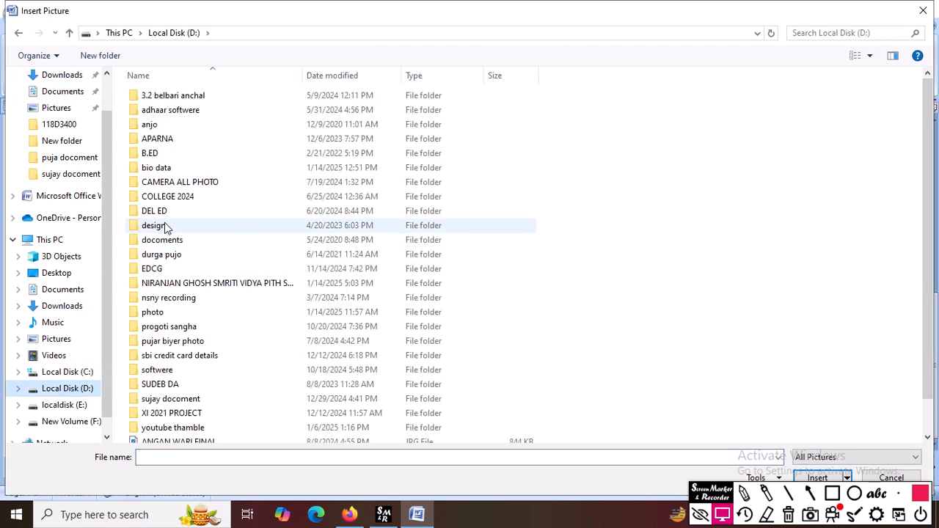
{"action": "left_click", "coordinate": [166, 227]}
{"action": "double_click", "coordinate": [248, 232]}
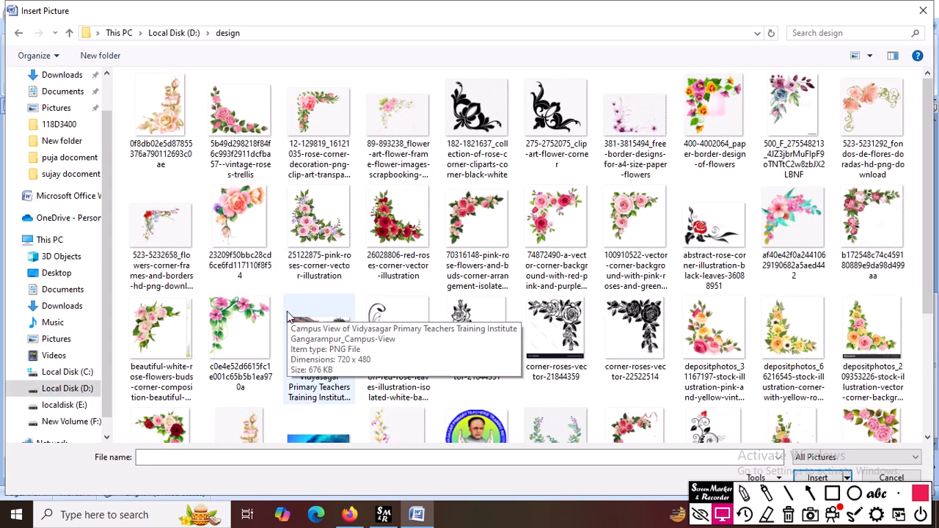
{"action": "left_click", "coordinate": [242, 320]}
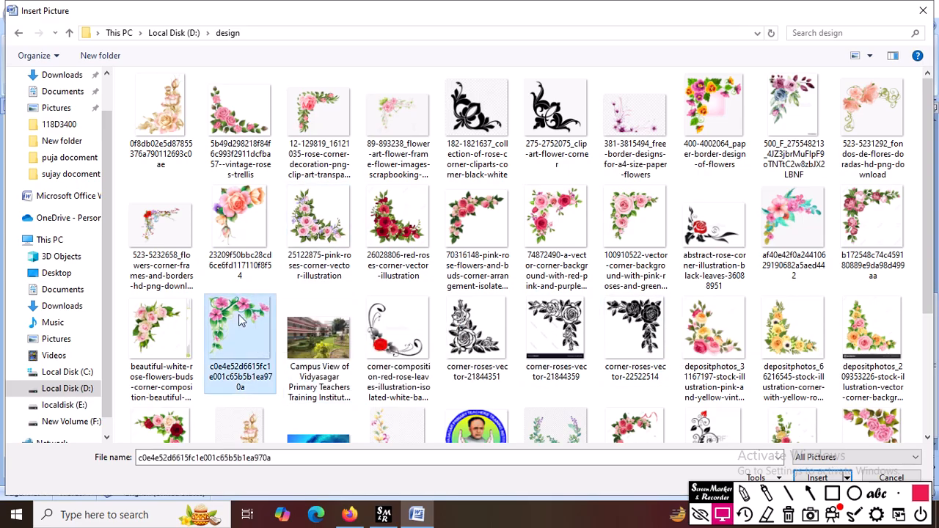
{"action": "double_click", "coordinate": [242, 321]}
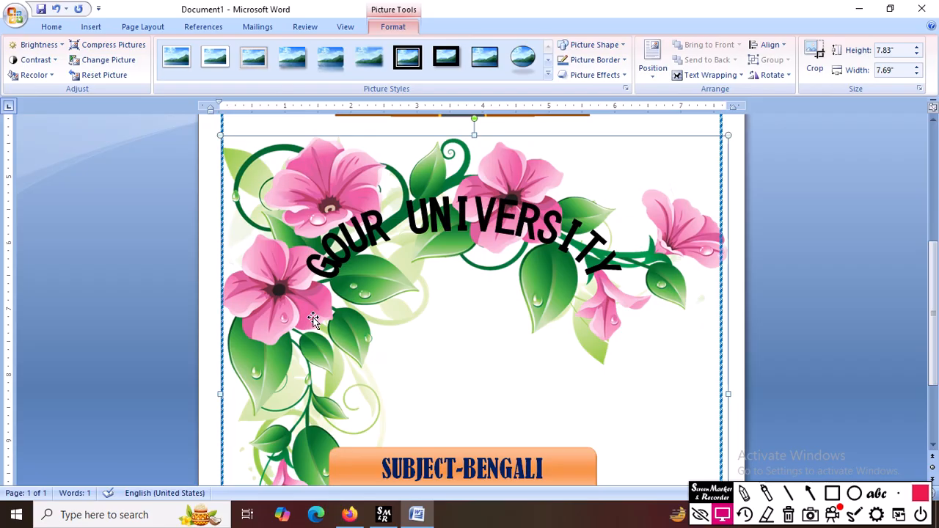
Set the text wrapping of the pink-flower picture to Tight.
{"action": "right_click", "coordinate": [314, 321]}
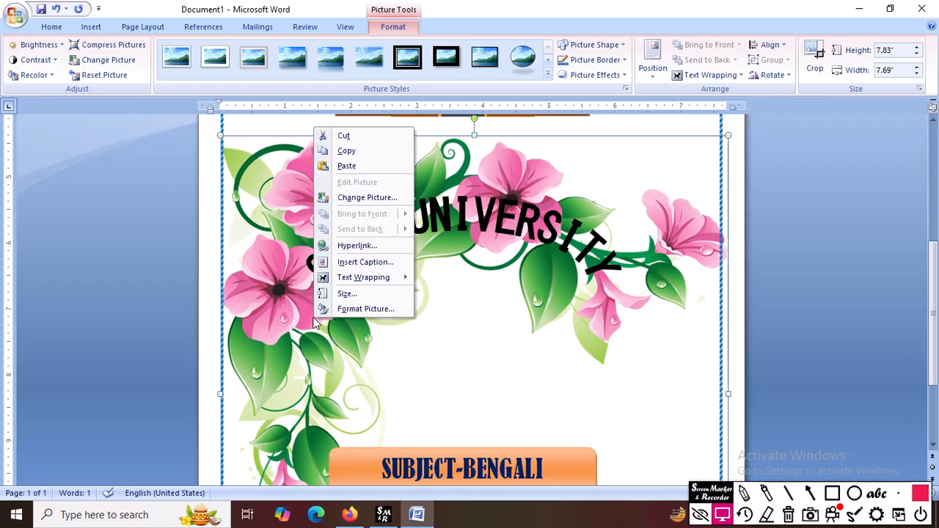
{"action": "mouse_move", "coordinate": [389, 287]}
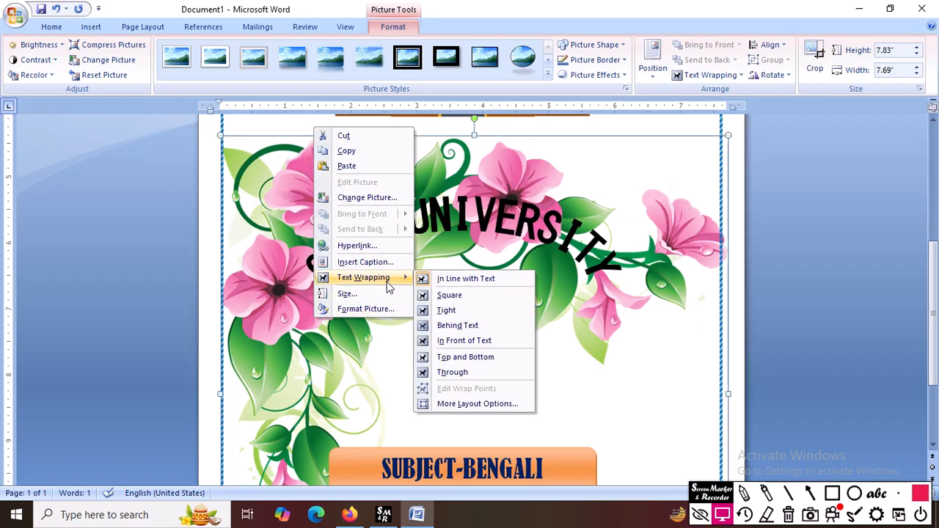
{"action": "left_click", "coordinate": [450, 308]}
Shrink the pink-flower picture to about 3.01" wide by 2.46" high, flip it vertically and place it in the page border's lower-left corner.
{"action": "scroll", "coordinate": [452, 304], "scroll_direction": "up", "scroll_amount": 5}
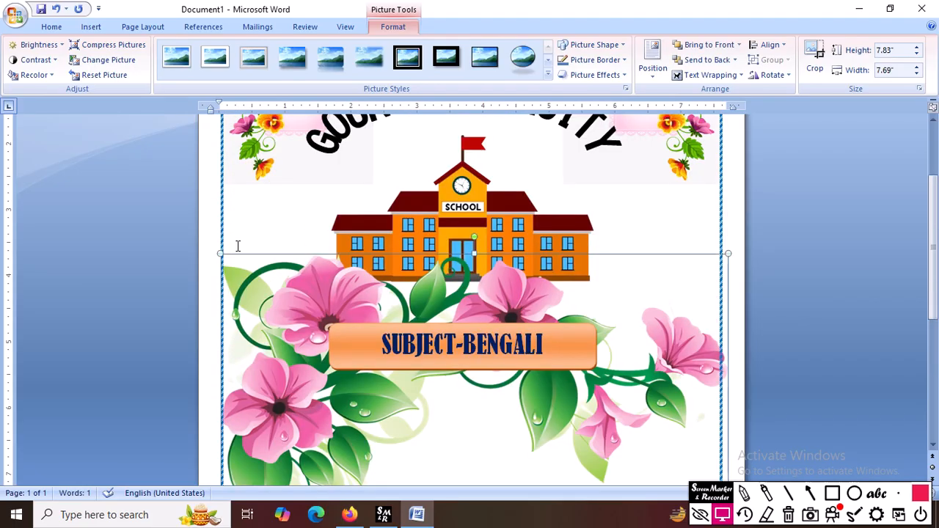
{"action": "left_click_drag", "start_coordinate": [220, 254], "coordinate": [386, 377]}
{"action": "scroll", "coordinate": [507, 388], "scroll_direction": "down", "scroll_amount": 5}
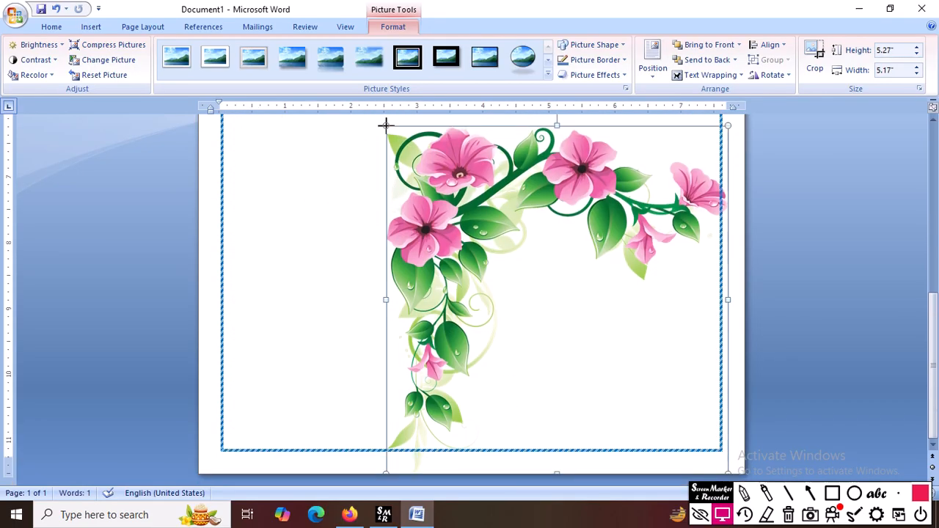
{"action": "left_click_drag", "start_coordinate": [386, 125], "coordinate": [374, 275]}
{"action": "left_click_drag", "start_coordinate": [394, 241], "coordinate": [309, 284]}
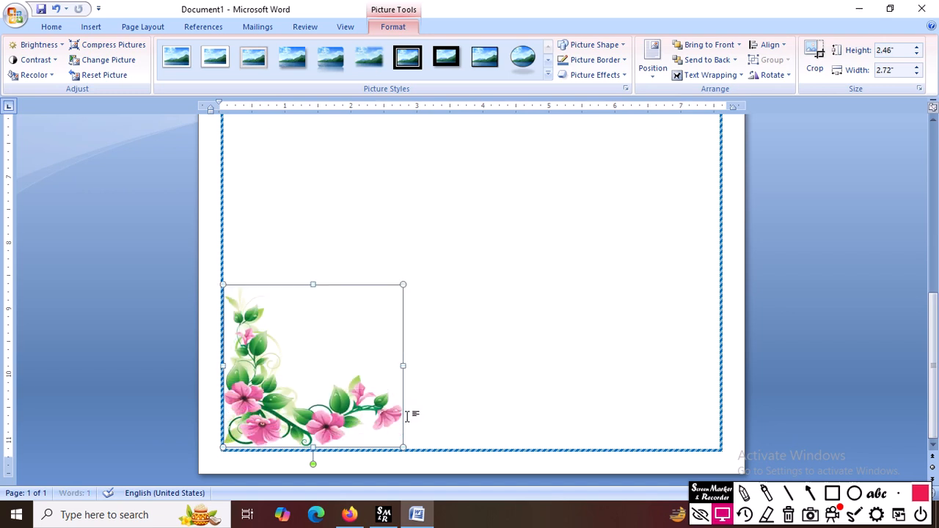
{"action": "left_click_drag", "start_coordinate": [403, 365], "coordinate": [422, 365]}
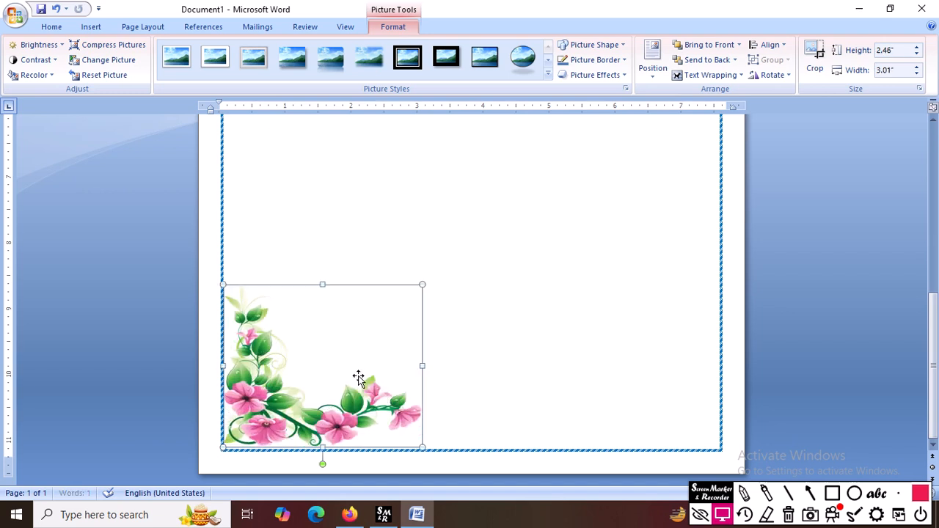
Duplicate the pink-flower picture, mirror it horizontally at about 2.9" wide and place it in the page border's lower-right corner.
{"action": "right_click", "coordinate": [311, 359]}
{"action": "left_click", "coordinate": [345, 192]}
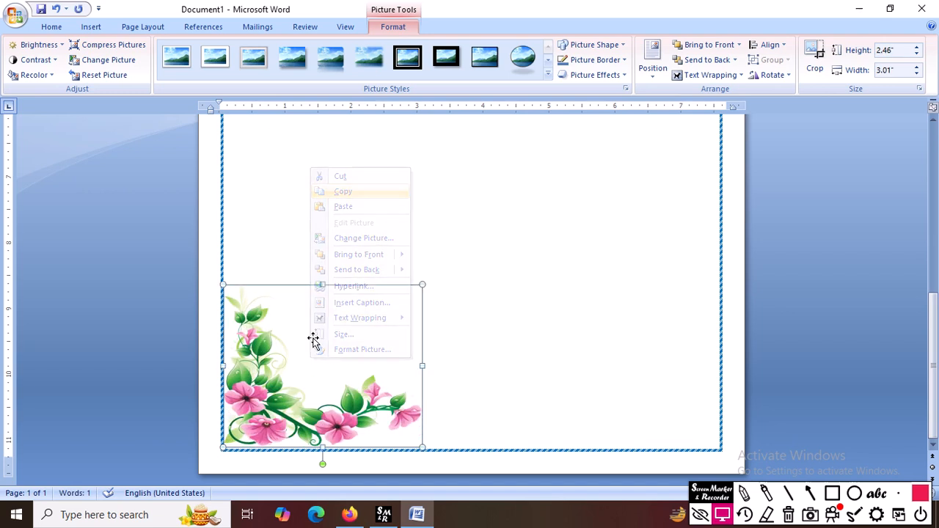
{"action": "right_click", "coordinate": [308, 345]}
{"action": "left_click", "coordinate": [339, 196]}
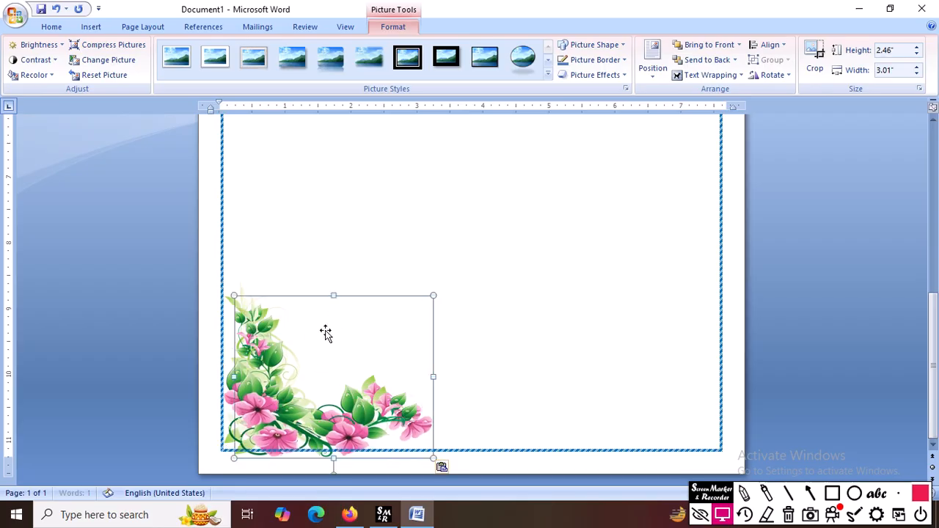
{"action": "left_click_drag", "start_coordinate": [310, 375], "coordinate": [590, 376]}
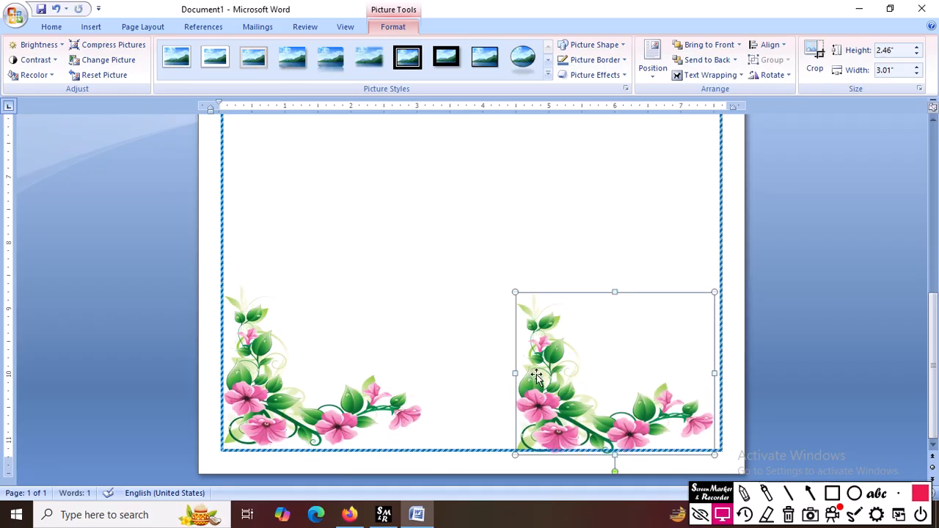
{"action": "left_click_drag", "start_coordinate": [514, 374], "coordinate": [906, 373]}
{"action": "left_click_drag", "start_coordinate": [682, 374], "coordinate": [656, 372]}
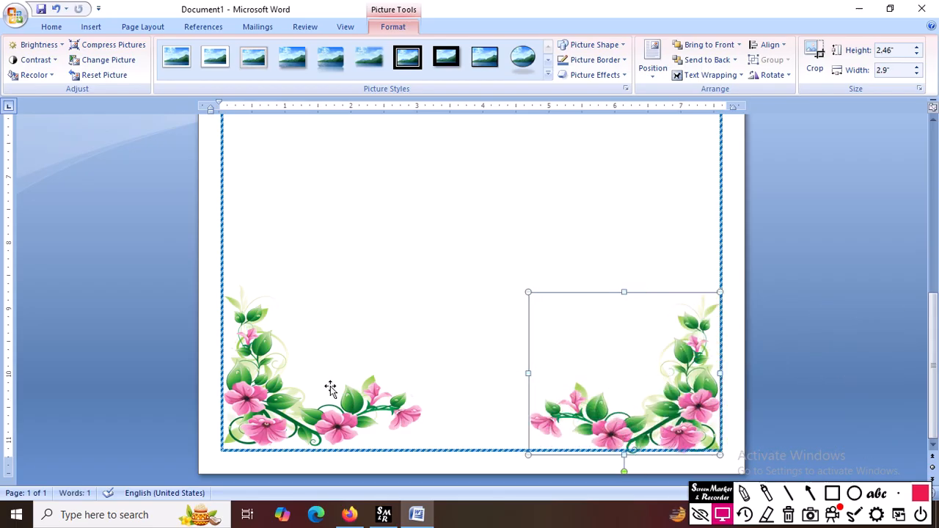
Stretch the lower-right flower picture upward to about 2.75" high and deselect it.
{"action": "left_click", "coordinate": [314, 403]}
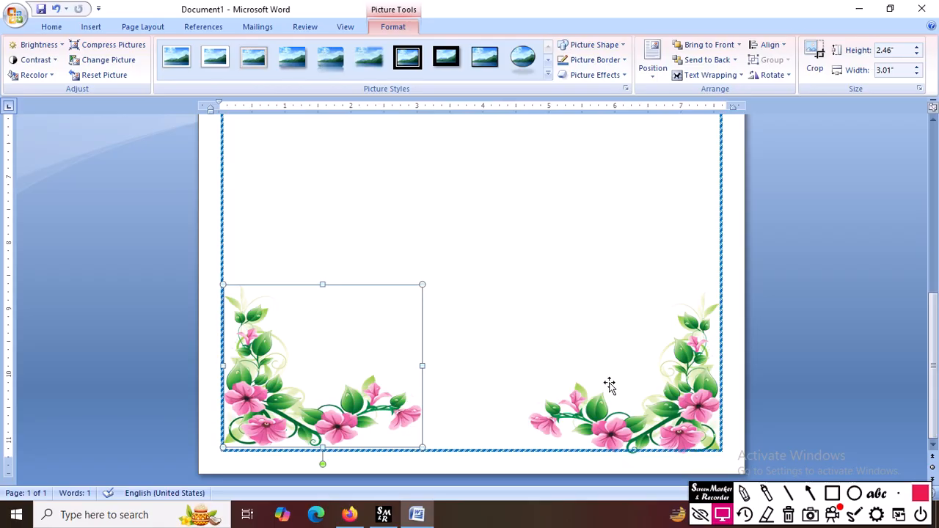
{"action": "left_click", "coordinate": [664, 396]}
{"action": "left_click_drag", "start_coordinate": [623, 291], "coordinate": [619, 273]}
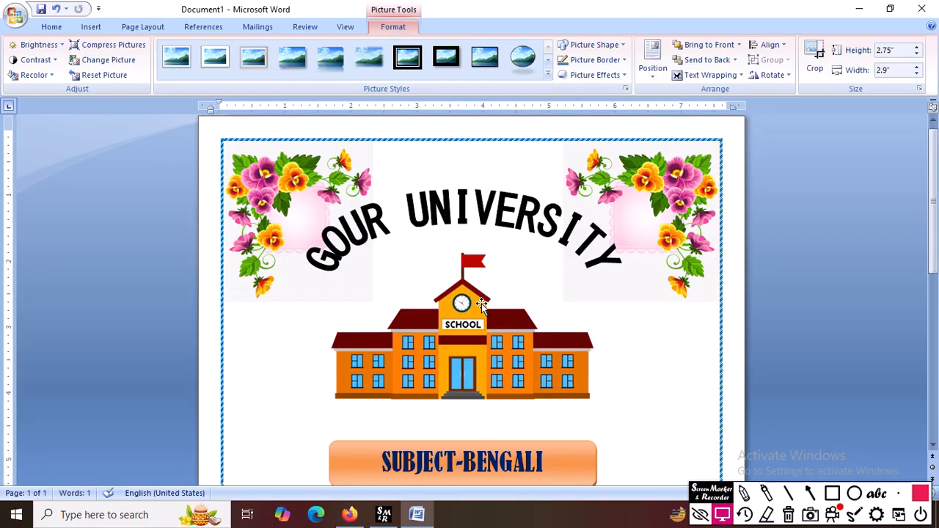
{"action": "left_click", "coordinate": [544, 351]}
Open the shape gallery to add another shape in the empty area below the SUBJECT-BENGALI banner.
{"action": "scroll", "coordinate": [543, 351], "scroll_direction": "down", "scroll_amount": 8}
{"action": "scroll", "coordinate": [544, 351], "scroll_direction": "down", "scroll_amount": 1}
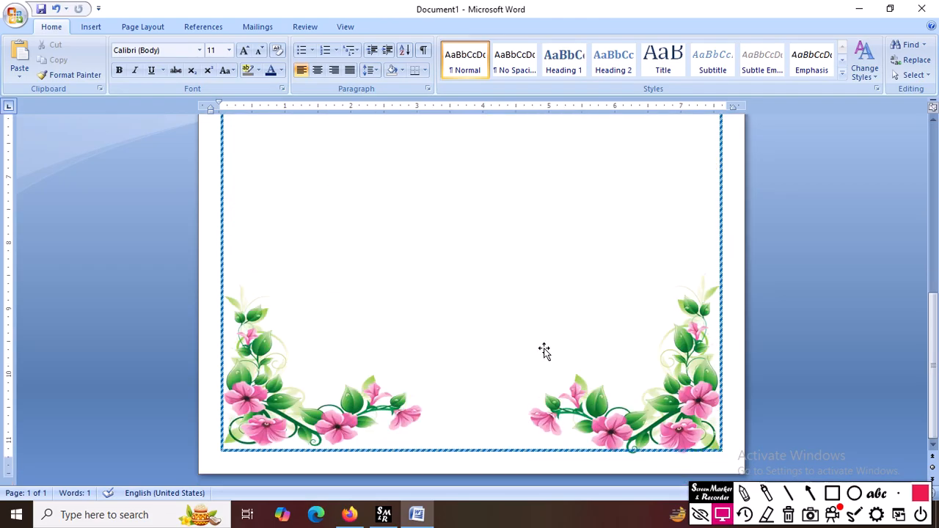
{"action": "scroll", "coordinate": [544, 351], "scroll_direction": "up", "scroll_amount": 3}
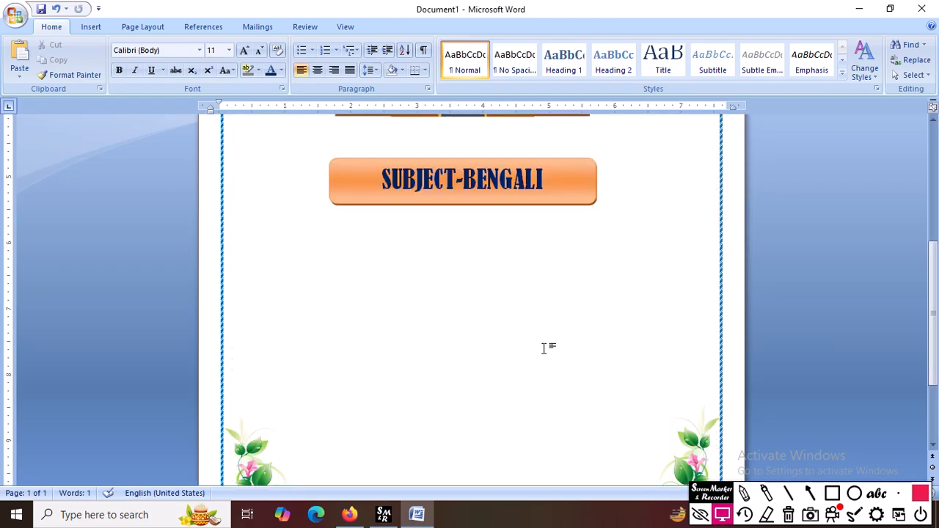
{"action": "left_click", "coordinate": [91, 26]}
{"action": "left_click", "coordinate": [208, 70]}
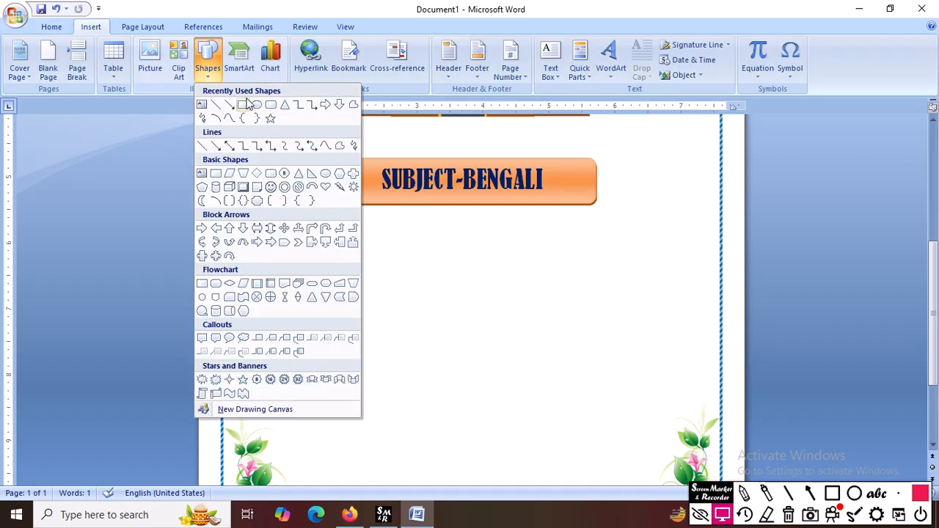